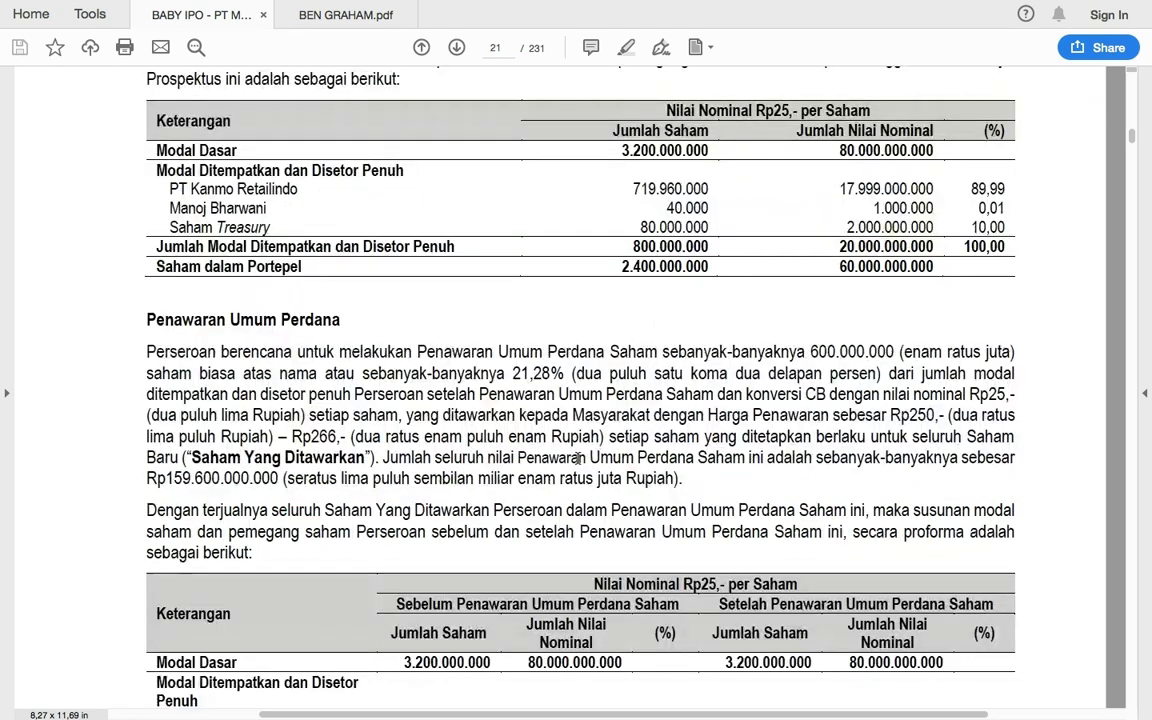
- Review the public offering share structure on page 21 and go to the assets statement on page 175
scroll(578, 458, "down", 5)
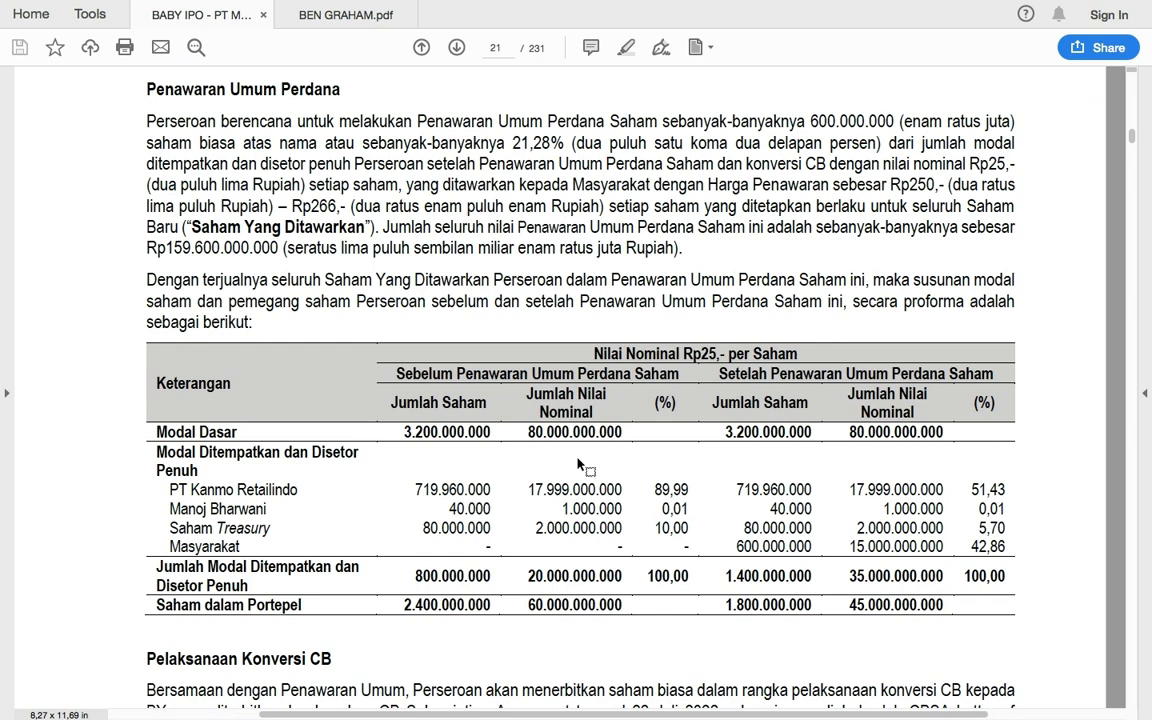
left_click(505, 47)
type("175")
key("Return")
scroll(360, 271, "down", 3)
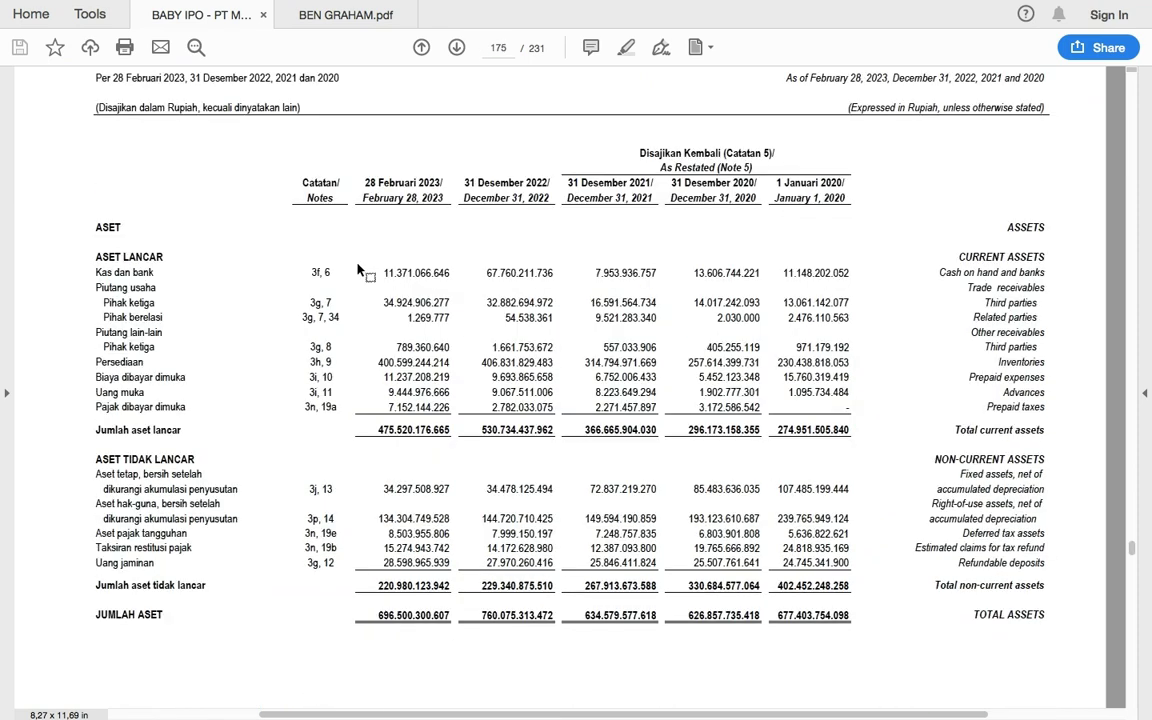
- Highlight "Jumlah aset lancar" and the lines from "Biaya dibayar dimuka" through the "Pajak dibayar dimuka" label in the current assets section
scroll(360, 271, "down", 1)
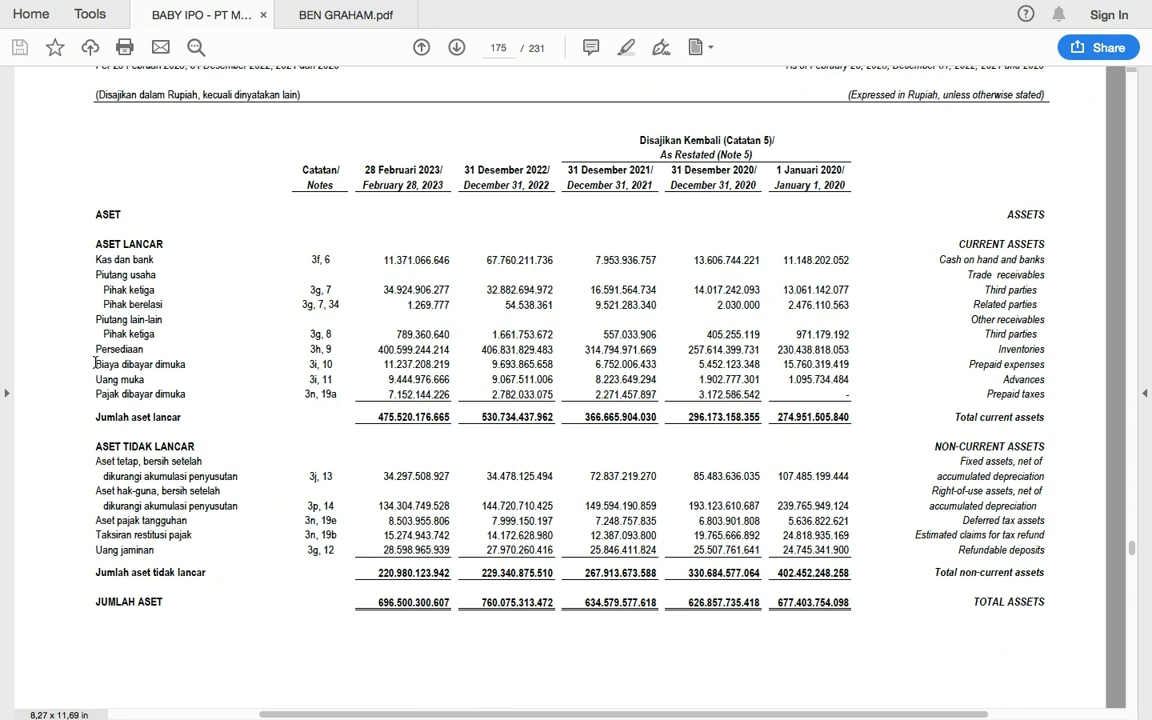
left_click_drag(95, 417, 196, 422)
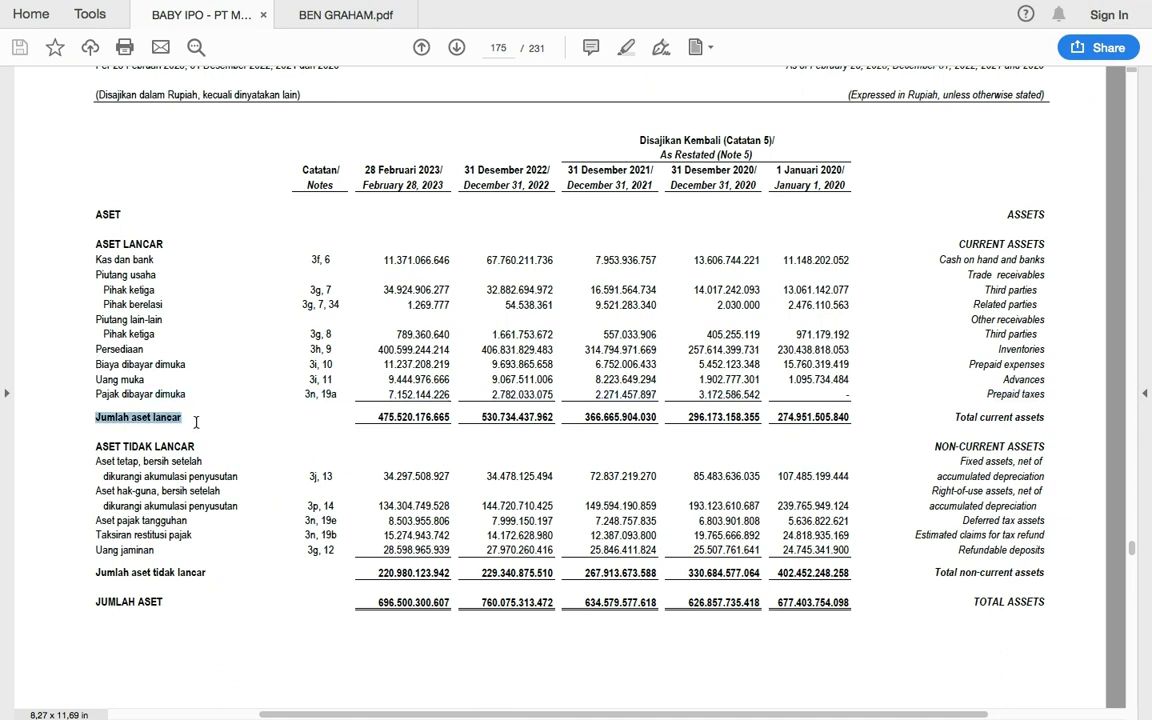
left_click(212, 390)
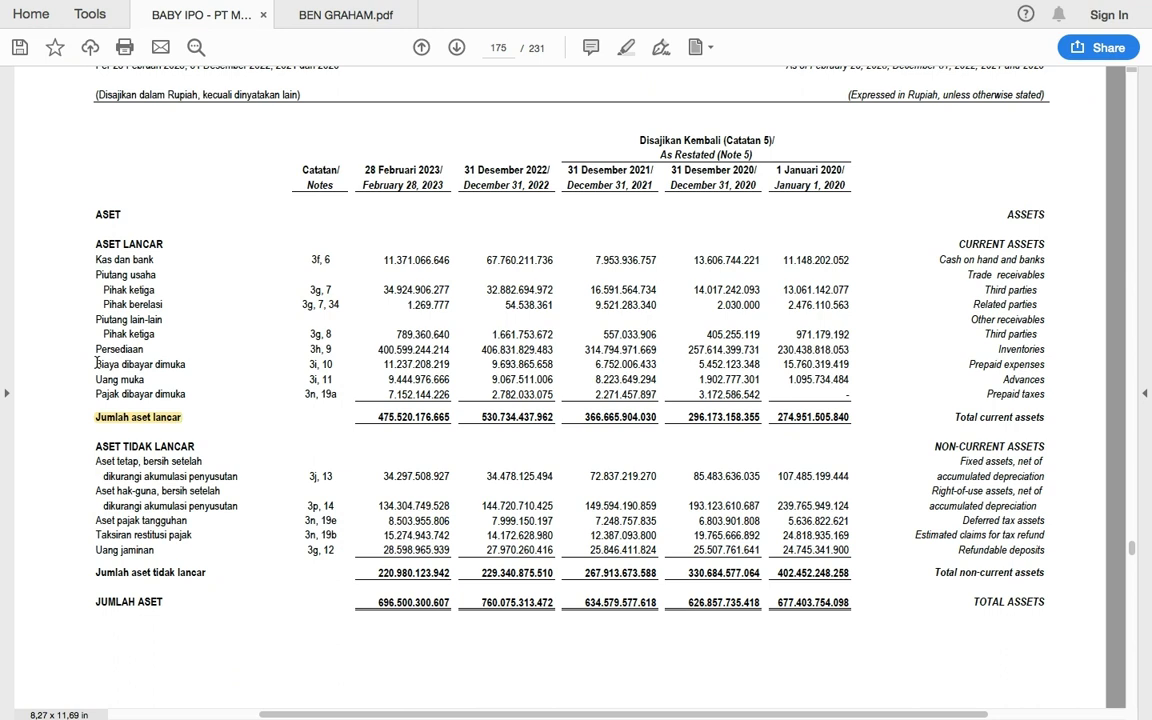
left_click_drag(97, 364, 181, 380)
left_click(202, 340)
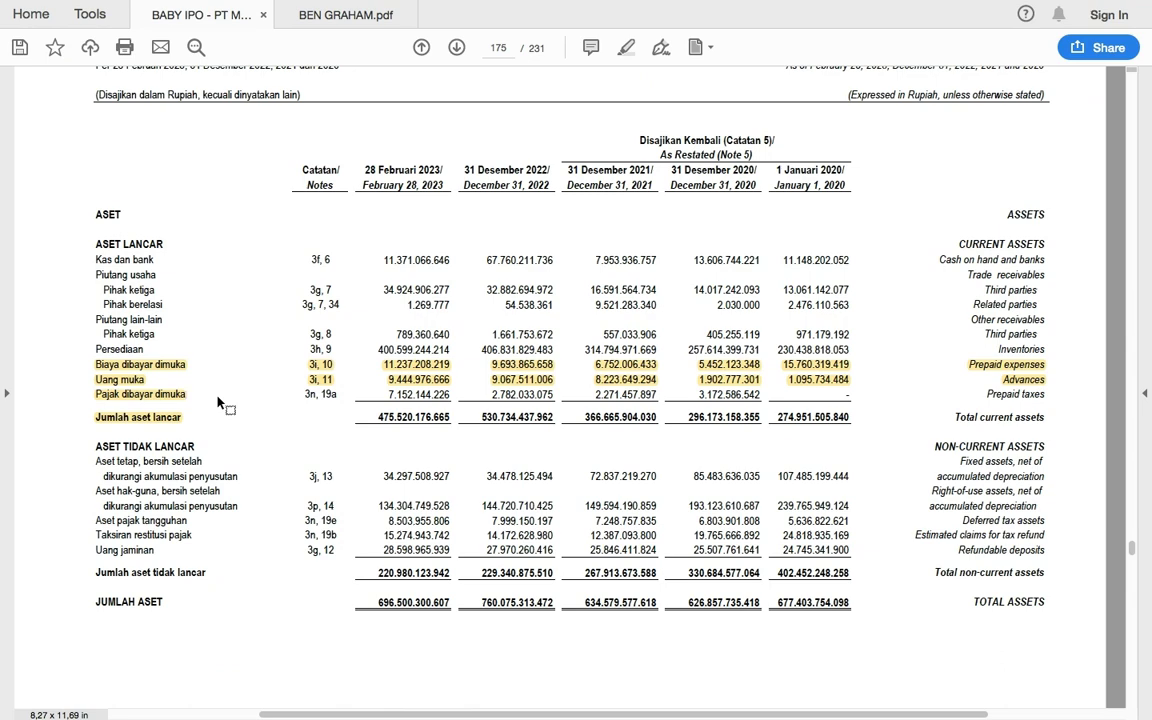
- Highlight the labels "Jumlah liabilitas jangka pendek" and "Jumlah liabilitas jangka panjang" in the liabilities statement on page 176
scroll(220, 402, "down", 5)
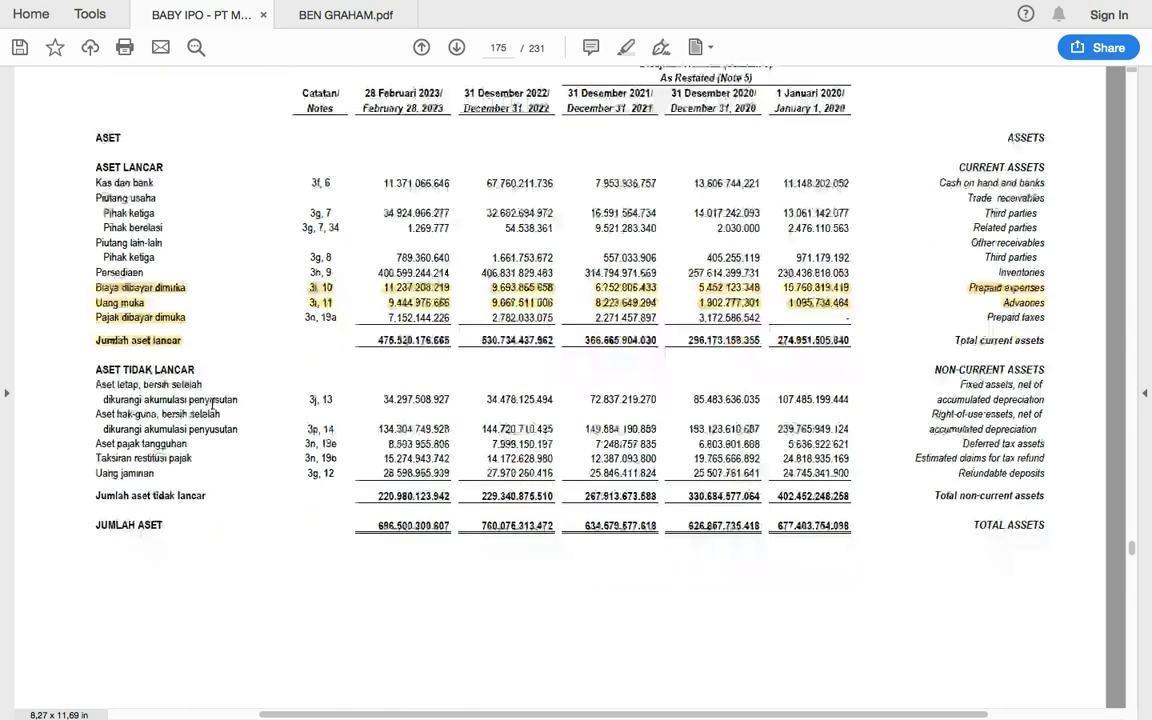
scroll(218, 404, "up", 10)
scroll(214, 396, "down", 6)
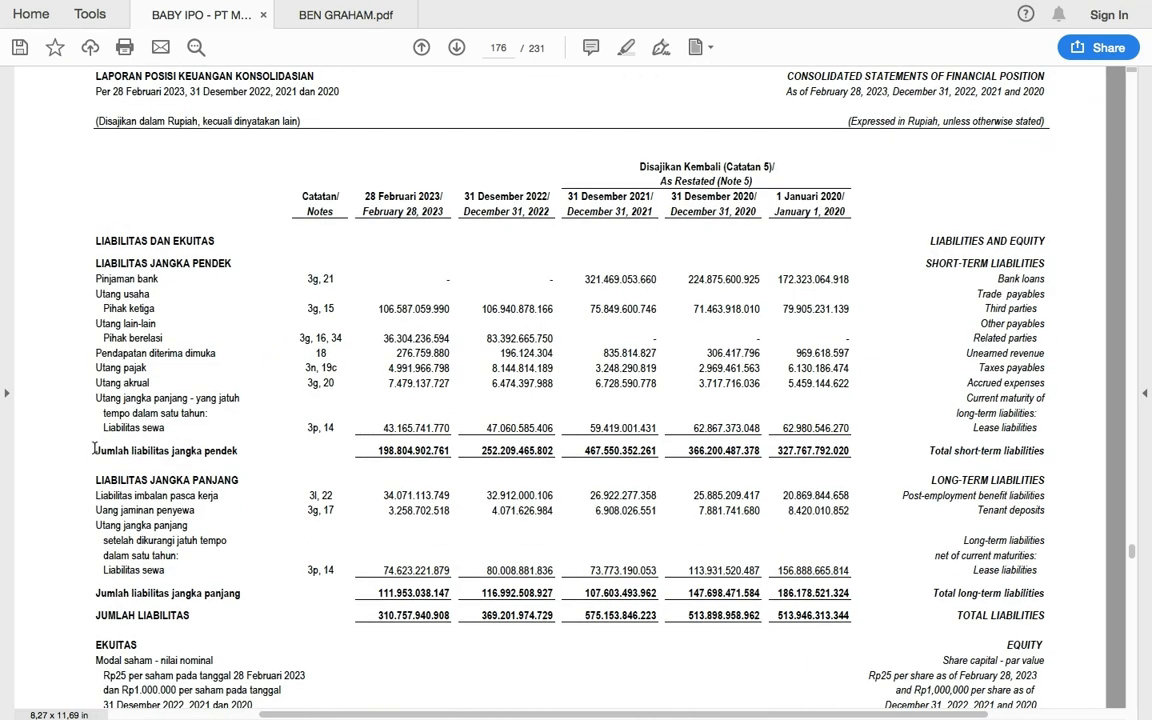
left_click_drag(93, 451, 238, 451)
left_click(236, 428)
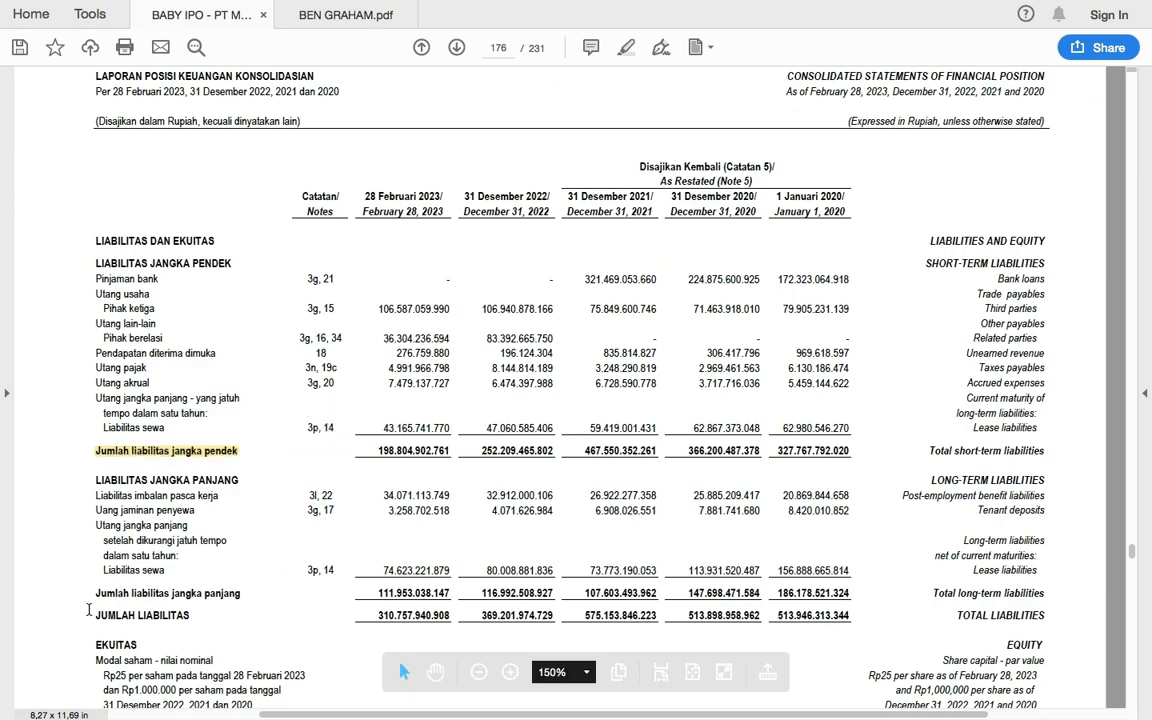
left_click_drag(93, 593, 240, 593)
left_click(243, 568)
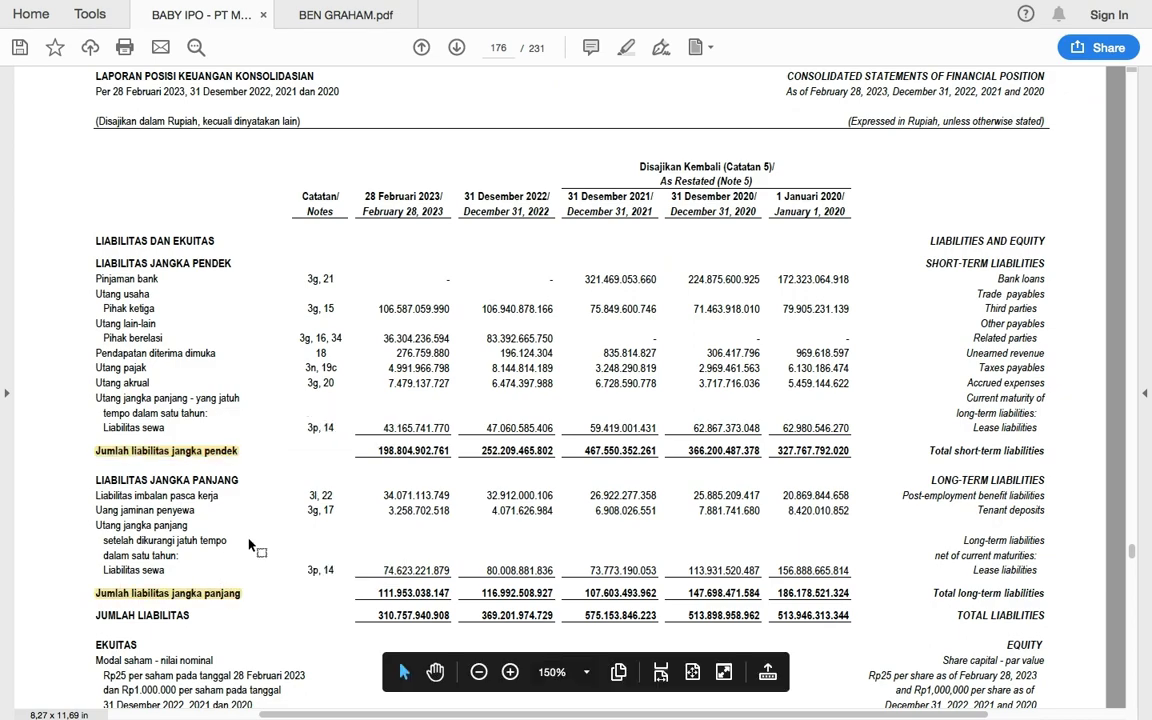
- Highlight the "Laba (rugi) bersih periode/tahun berjalan" label and its February 2023 and full-year 2022 amounts on page 177
scroll(252, 545, "down", 8)
scroll(252, 532, "down", 10)
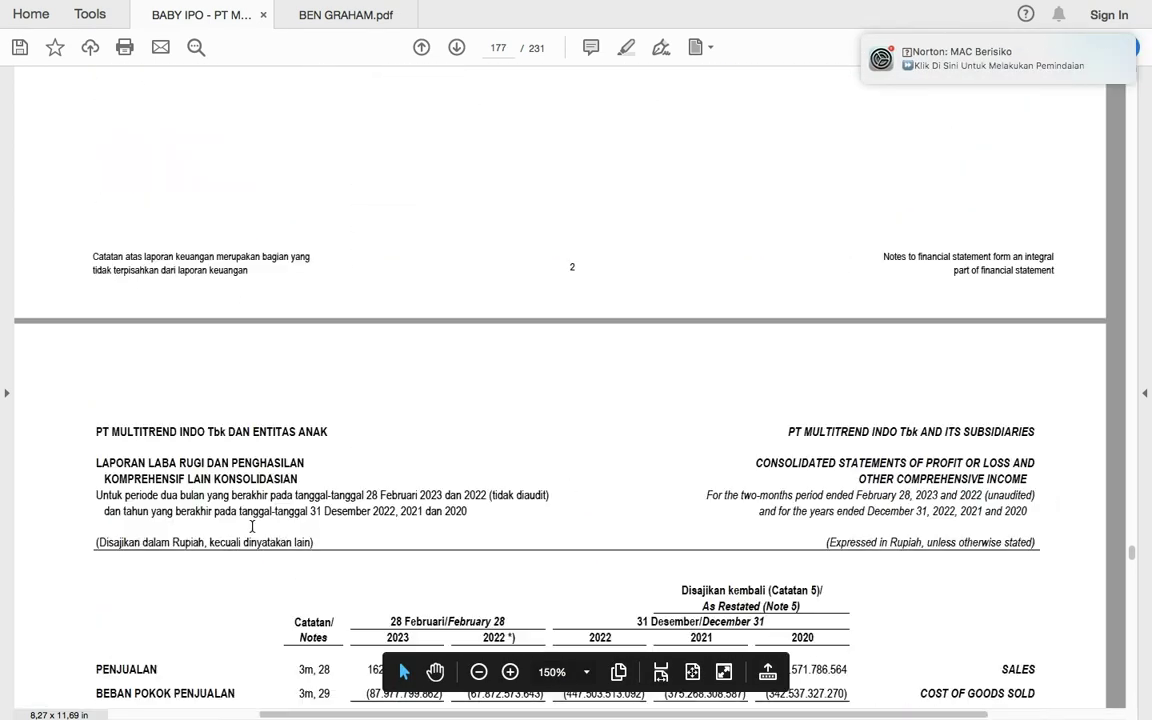
scroll(251, 528, "down", 1)
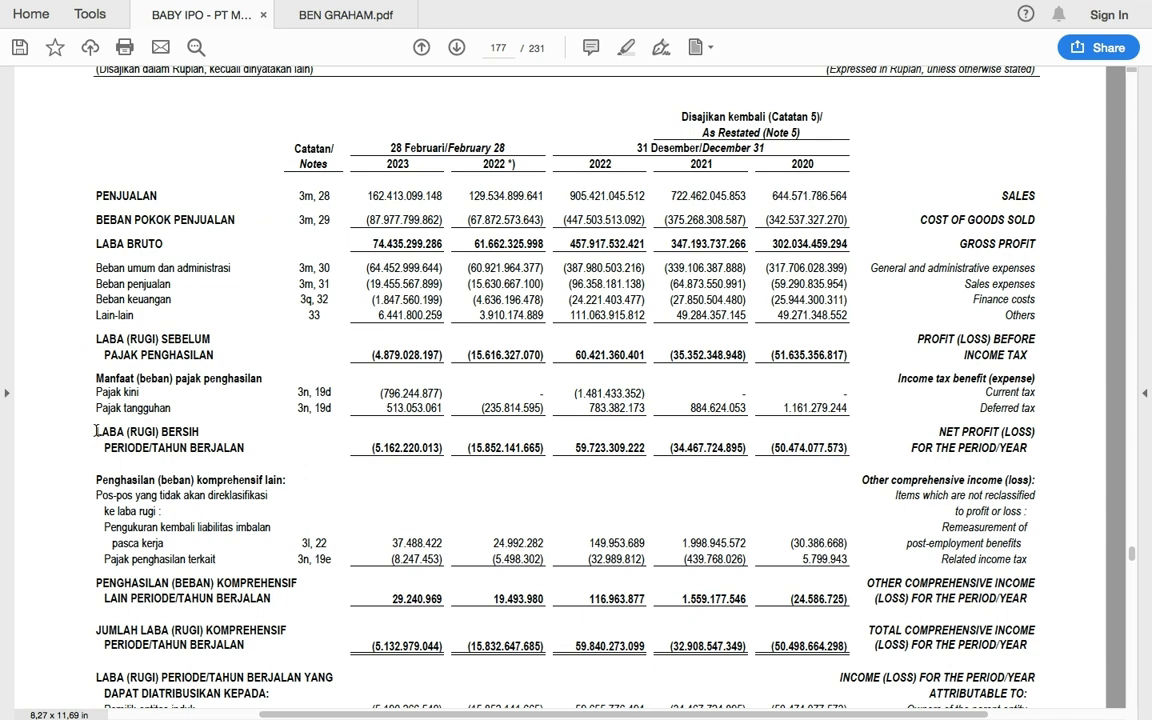
left_click_drag(95, 431, 245, 450)
left_click(257, 408)
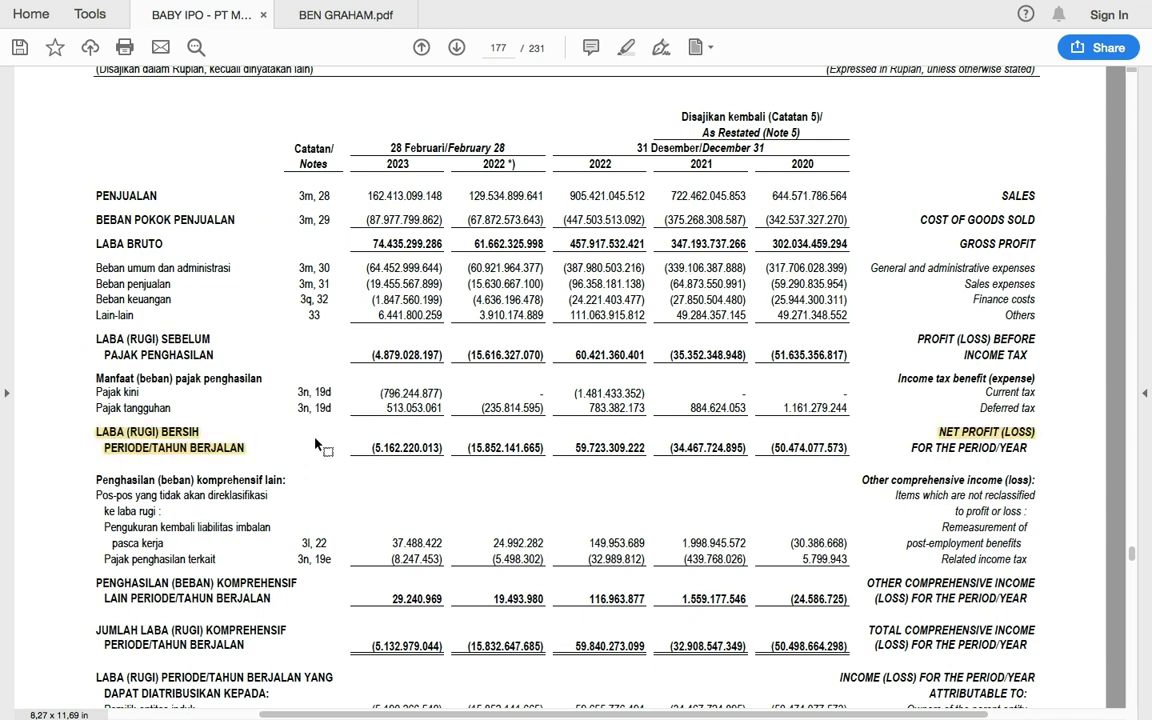
left_click_drag(336, 448, 453, 448)
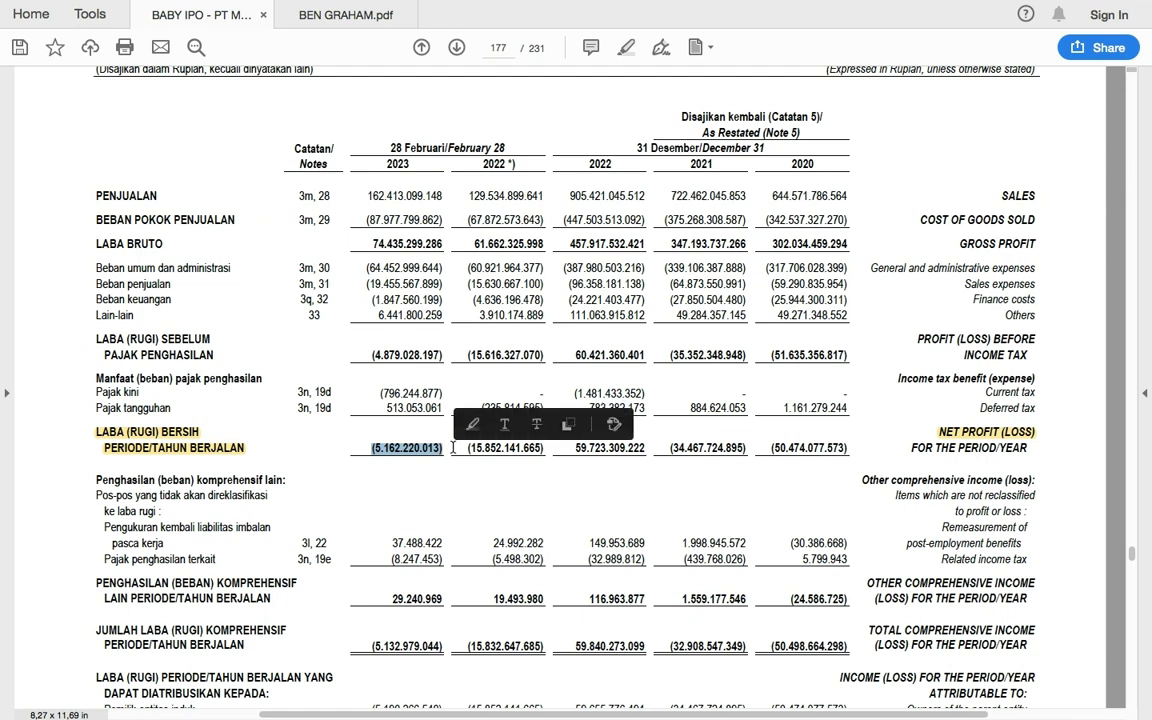
left_click(472, 424)
left_click_drag(574, 448, 646, 449)
left_click(600, 383)
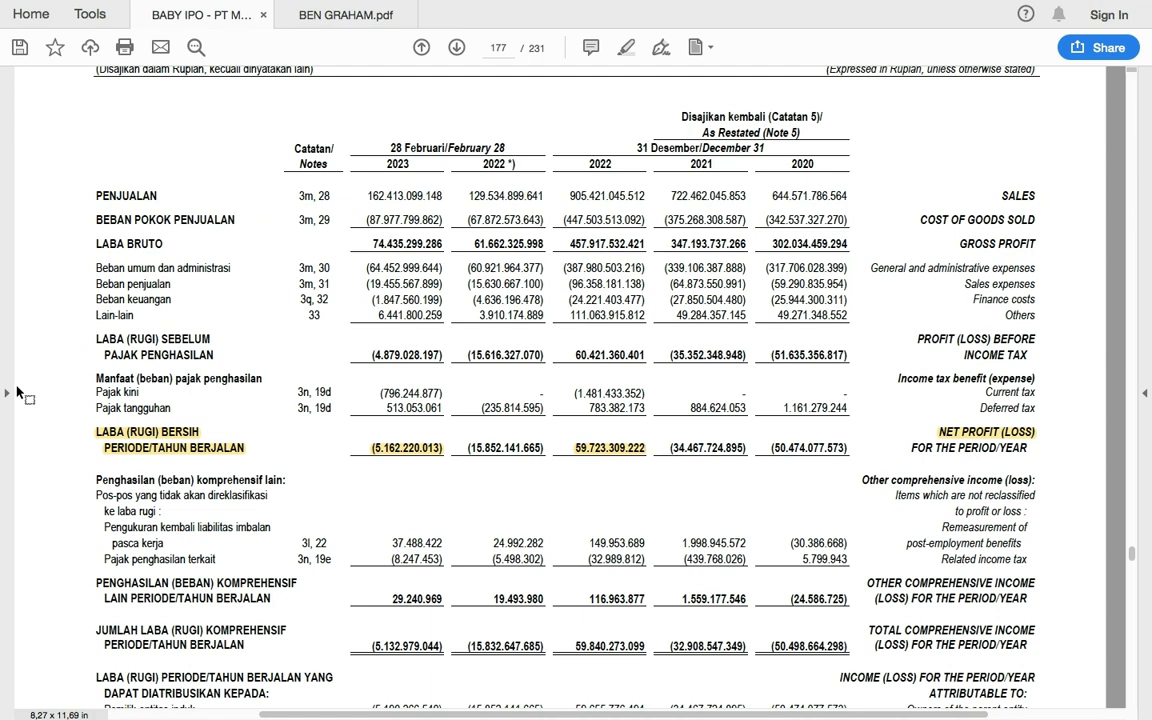
- Highlight the "Dividen kas" line through its retained earnings amount in the equity statement on page 178
left_click(456, 48)
scroll(447, 365, "down", 3)
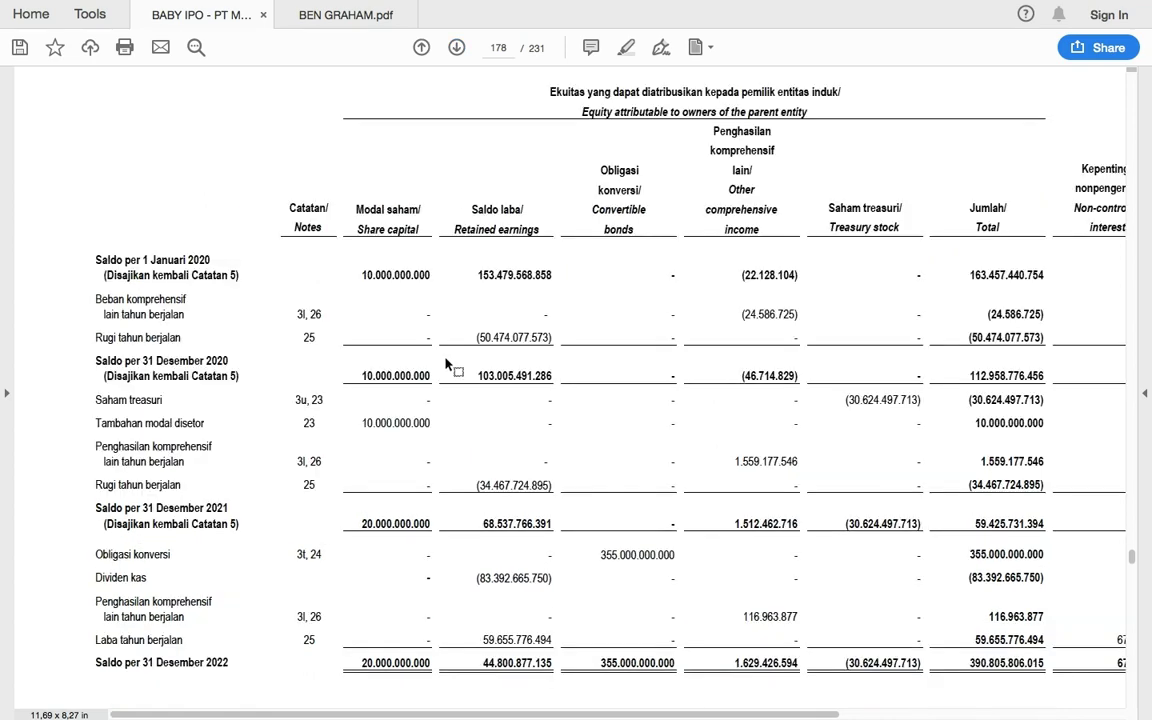
scroll(447, 365, "down", 1)
left_click_drag(94, 514, 571, 507)
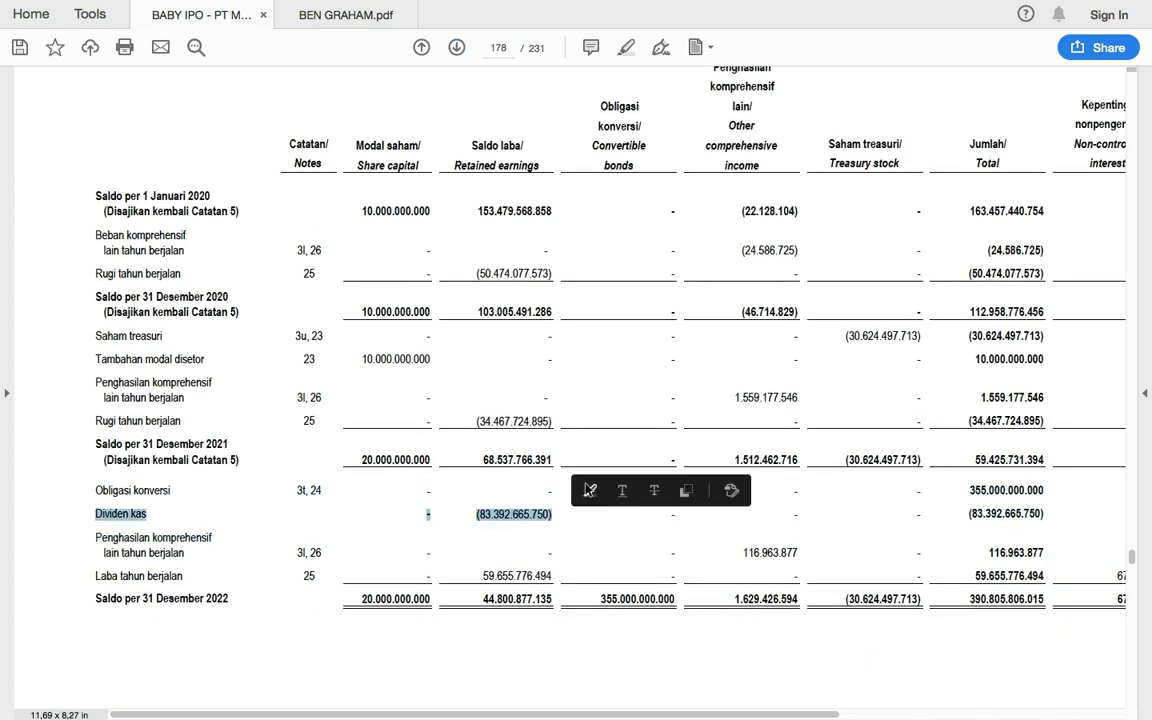
left_click(590, 490)
- Highlight "Perolehan aset tetap" with its February 2023 and full-year 2022 amounts in the cash flow statement on page 180
scroll(380, 410, "down", 3)
scroll(370, 401, "down", 20)
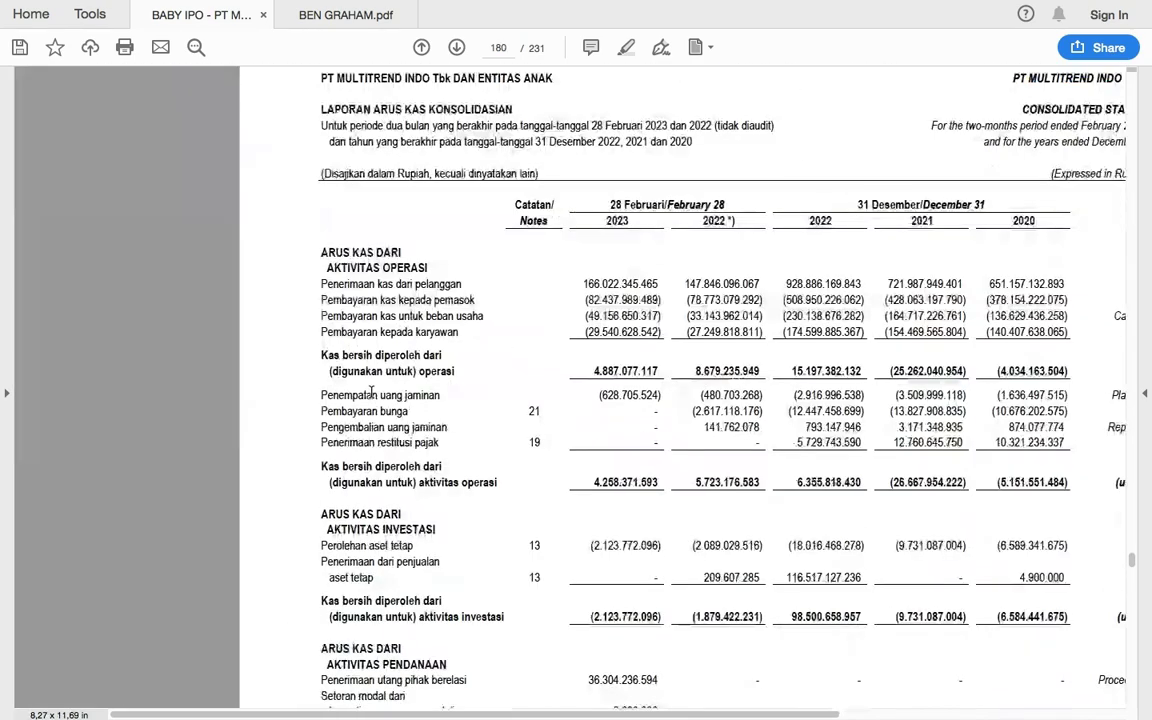
scroll(371, 391, "down", 3)
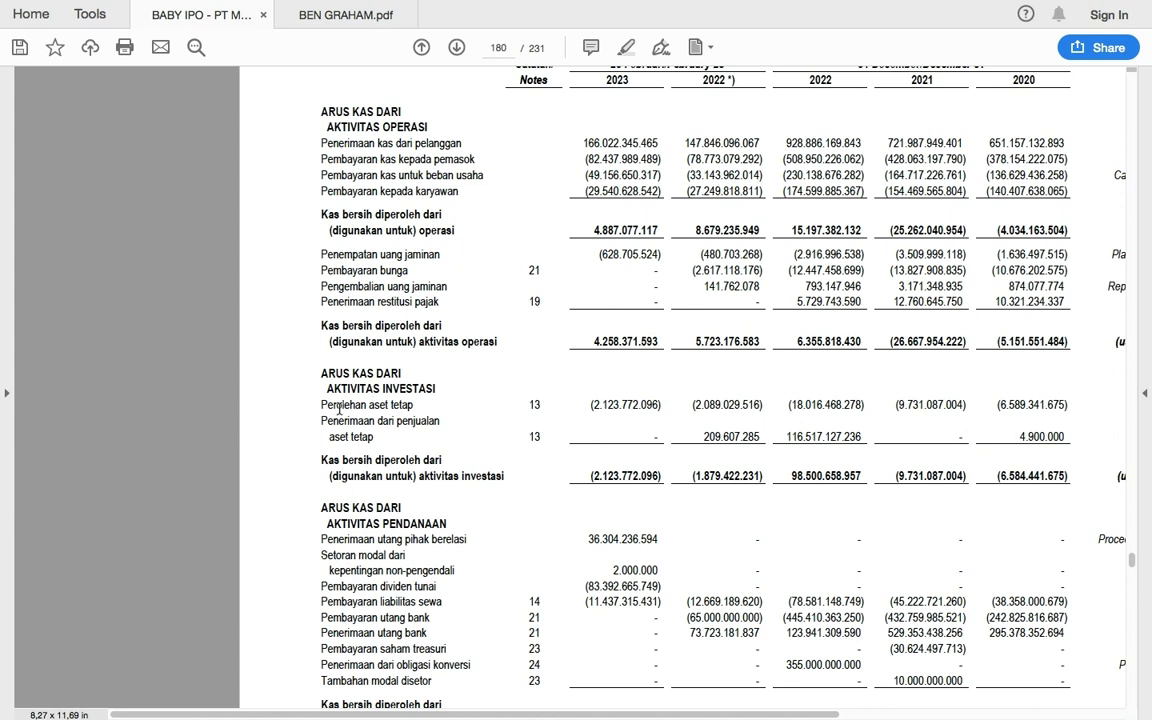
left_click_drag(321, 404, 395, 403)
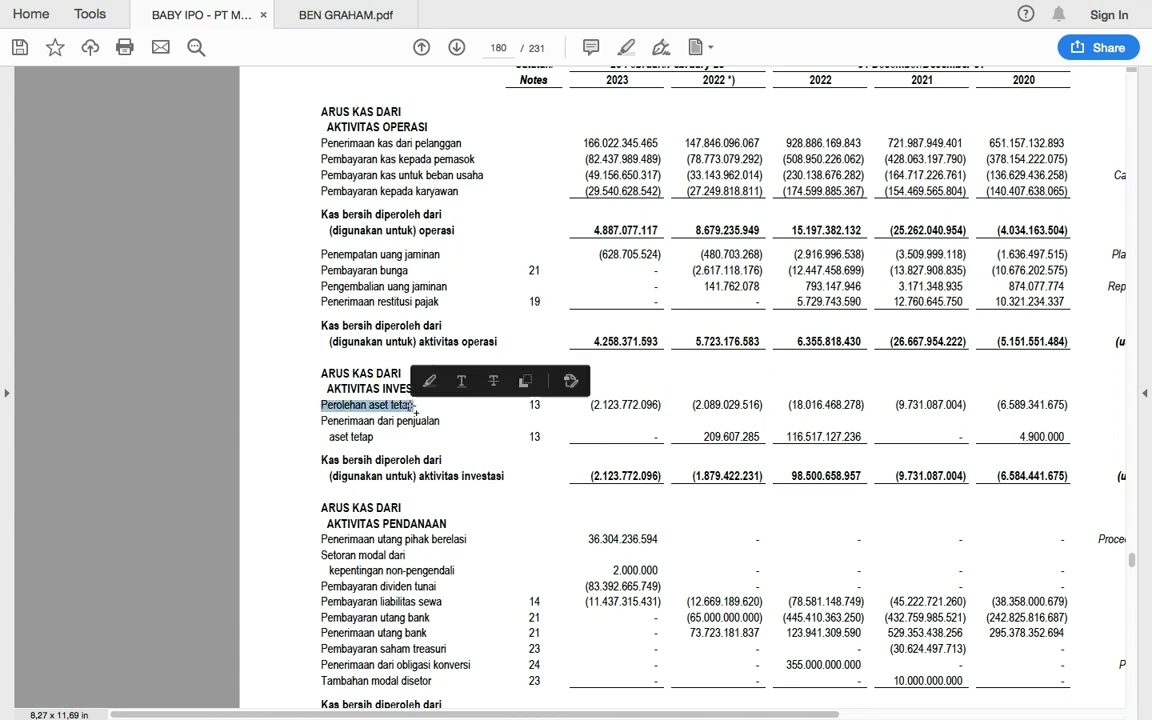
left_click(430, 381)
left_click_drag(583, 404, 662, 404)
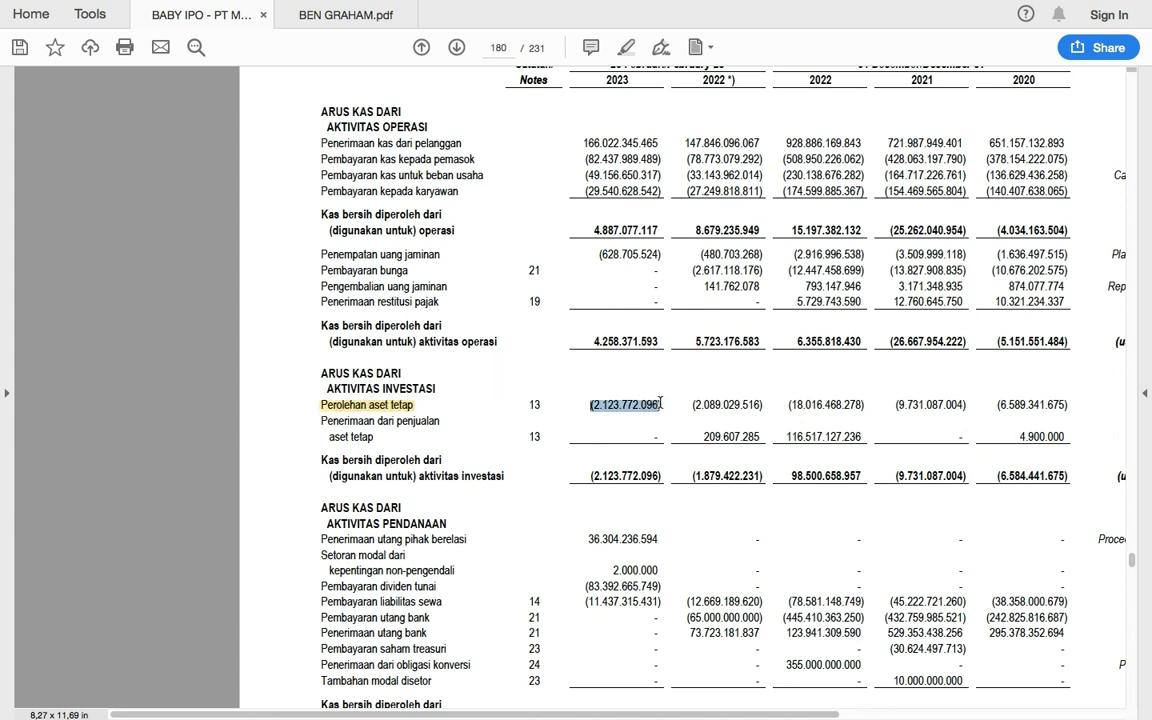
left_click(684, 381)
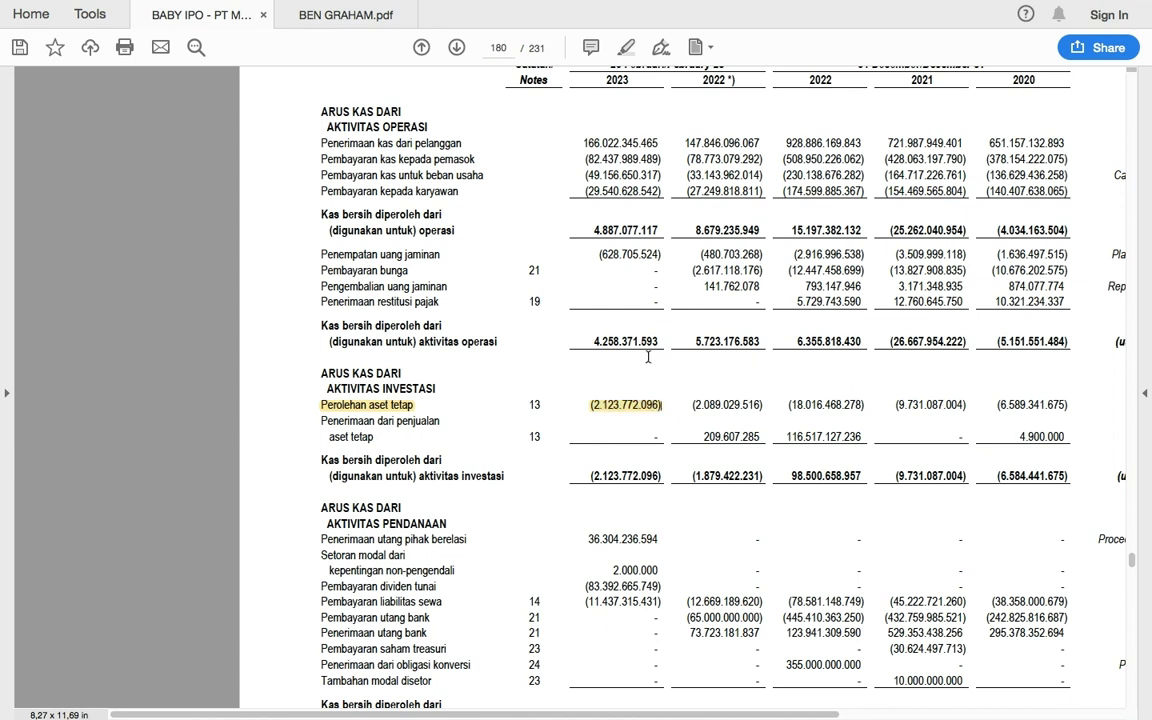
left_click_drag(787, 404, 877, 404)
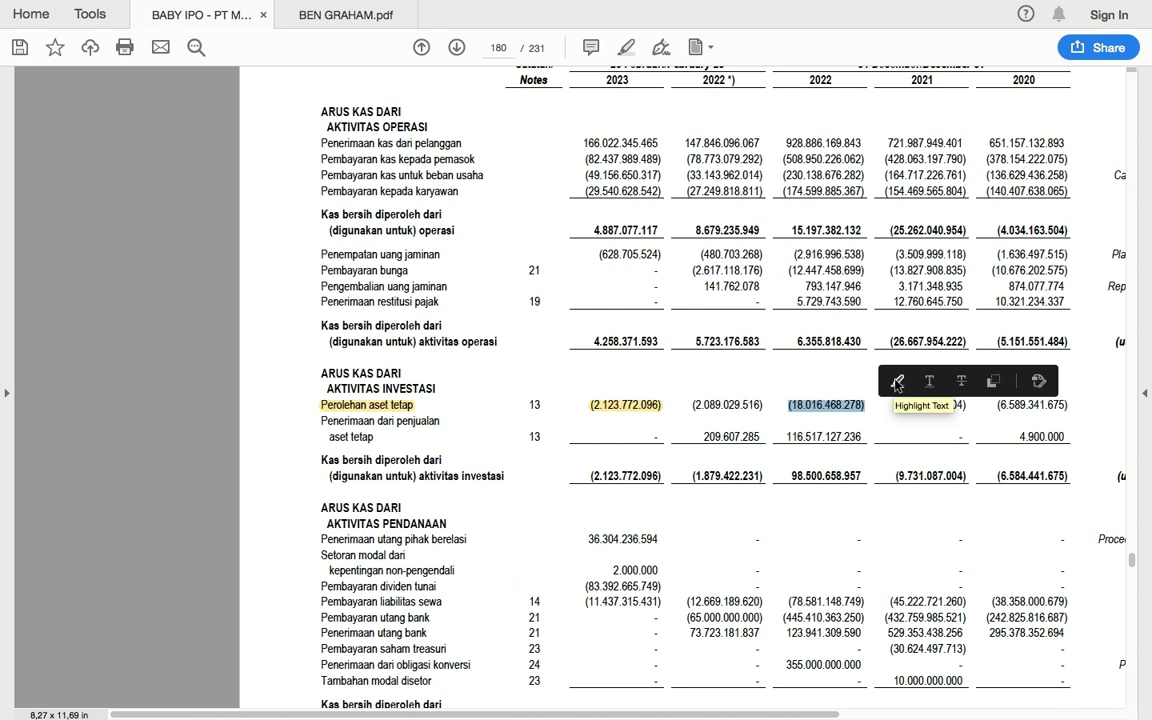
left_click(897, 382)
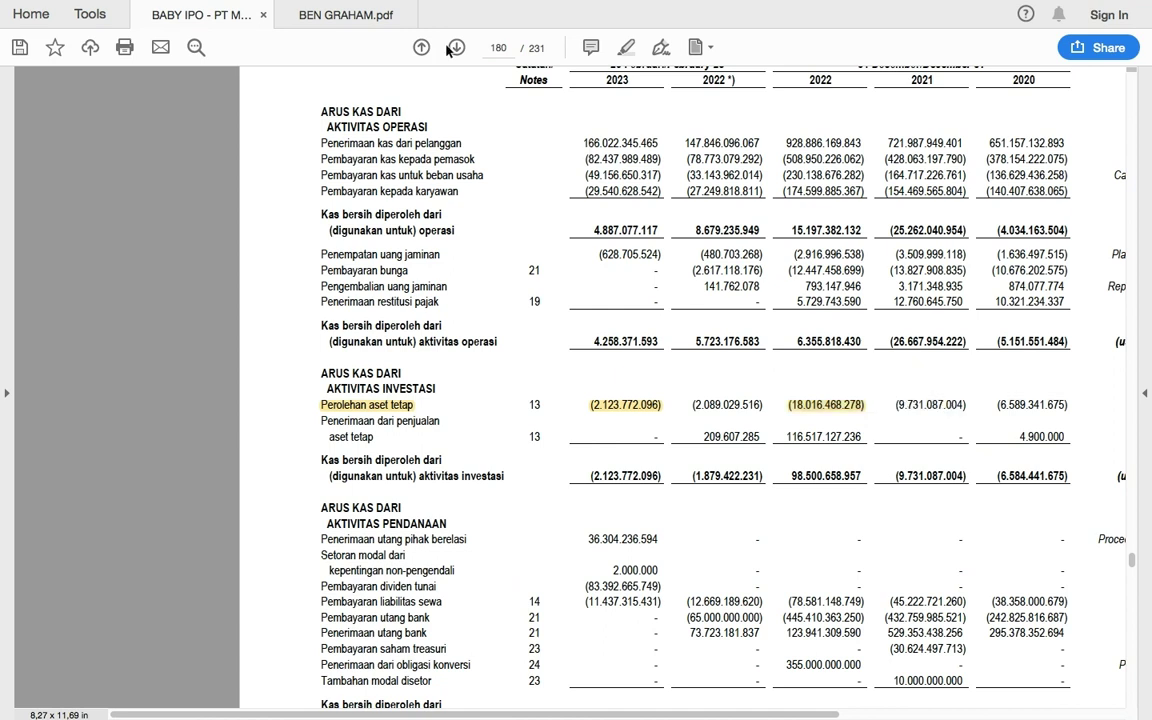
- Go to page 205 and look back through the notes to the trade receivables table by age on page 203
left_click(507, 48)
type("205")
key("Return")
scroll(334, 182, "up", 10)
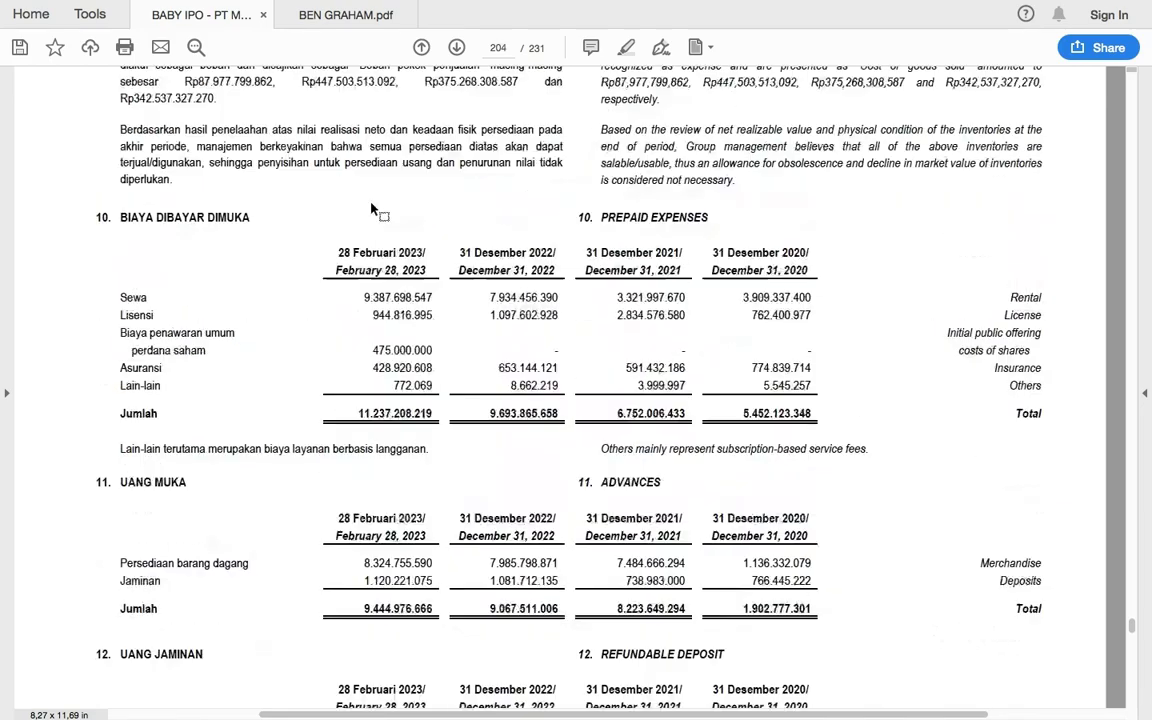
scroll(371, 207, "up", 15)
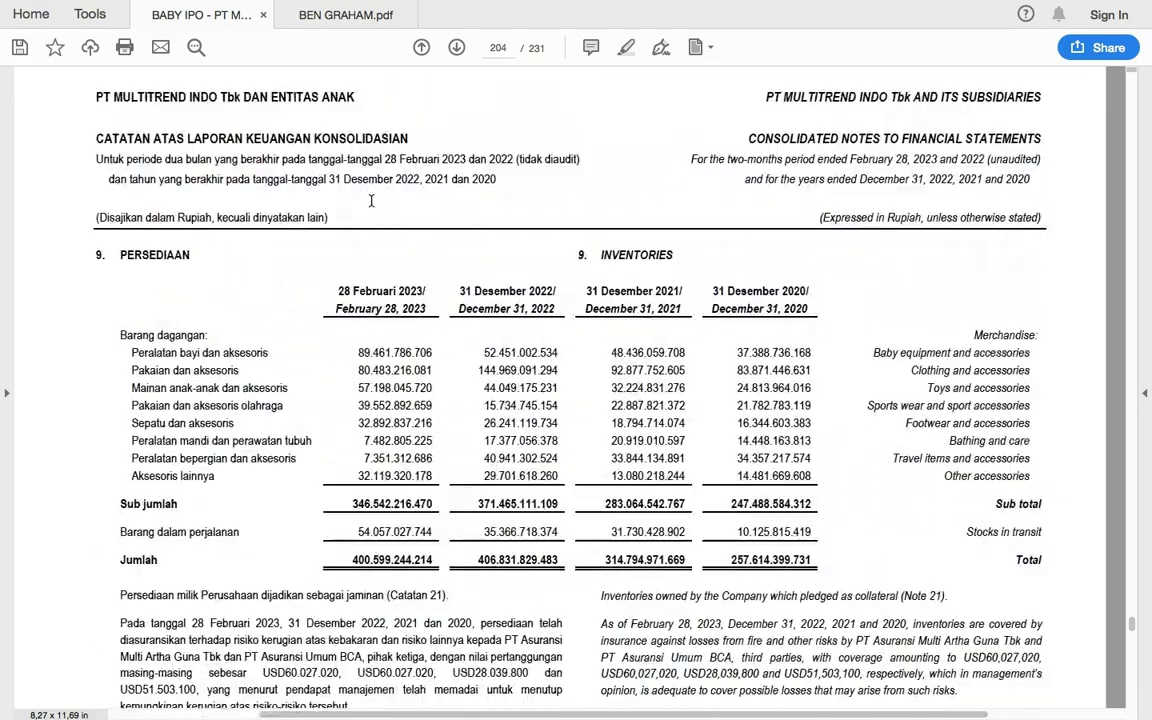
scroll(371, 207, "up", 12)
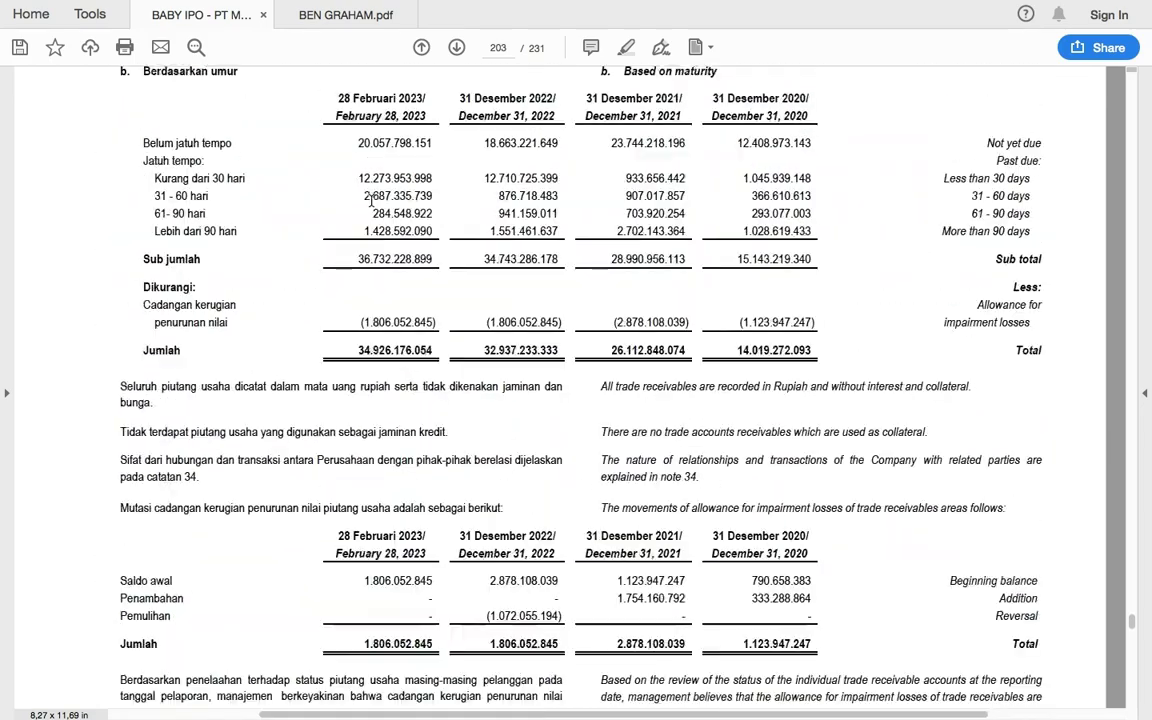
scroll(371, 207, "up", 8)
scroll(366, 213, "up", 2)
scroll(367, 214, "down", 9)
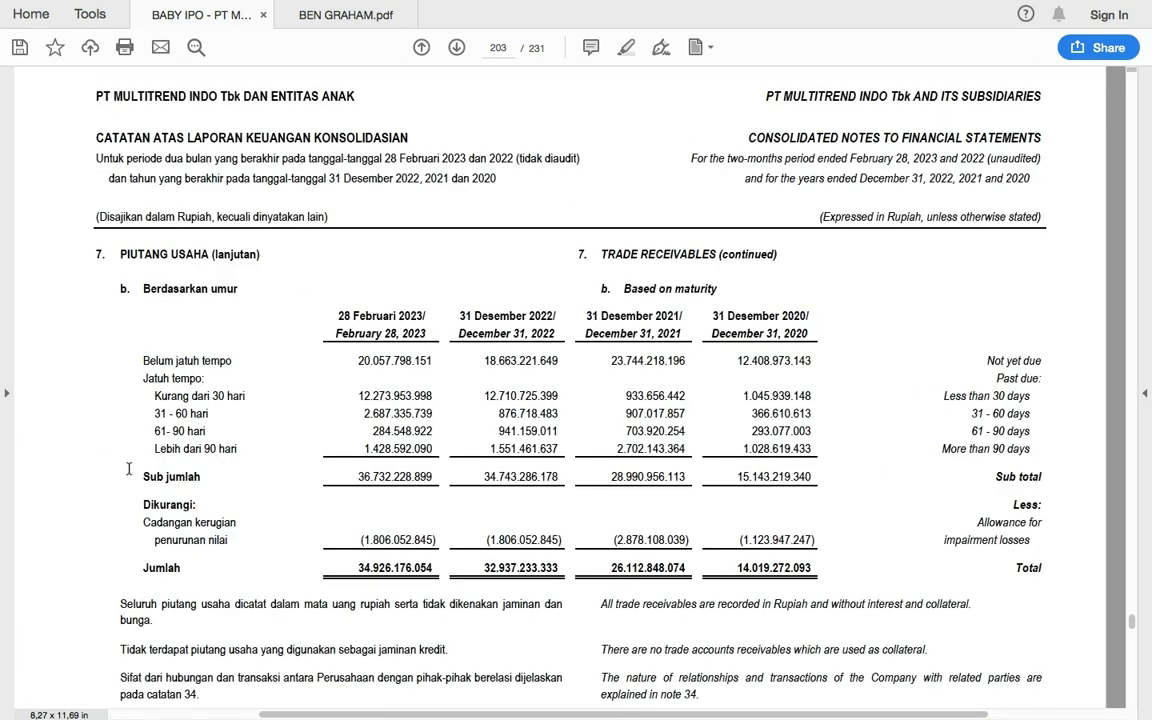
- Highlight "Lebih dari 90 hari" with its 28 February 2023 and 31 December 2022 amounts in the receivables ageing table
left_click_drag(157, 449, 162, 477)
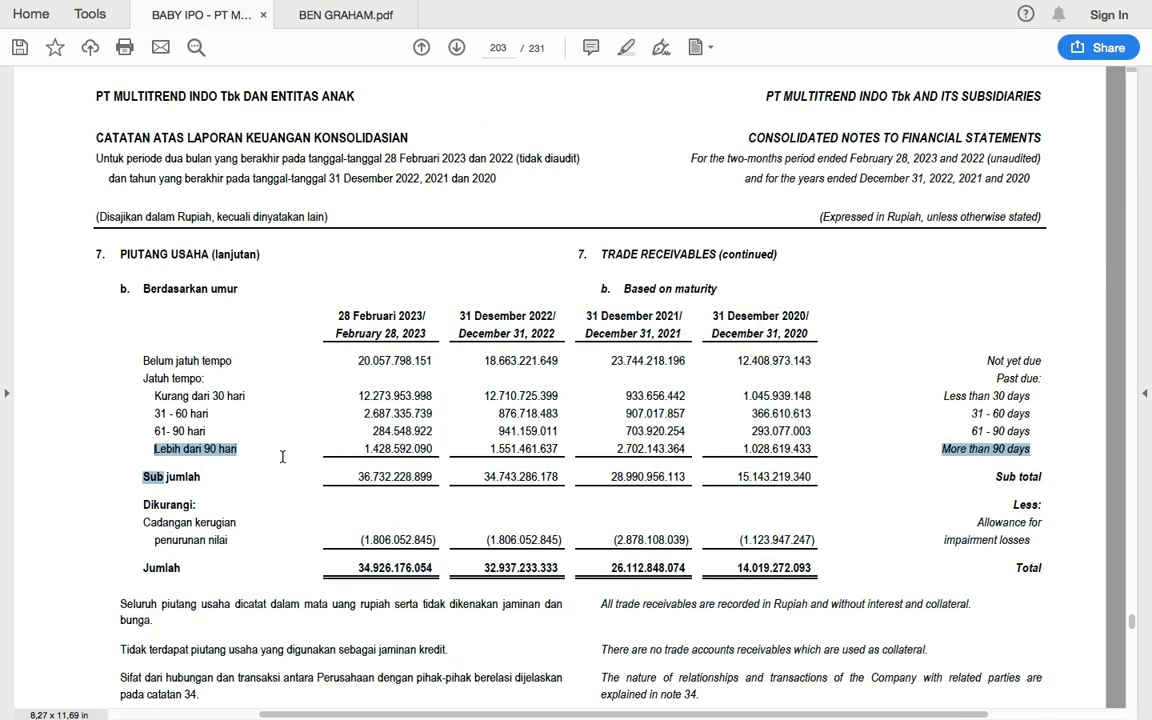
left_click(300, 425)
left_click_drag(363, 449, 436, 449)
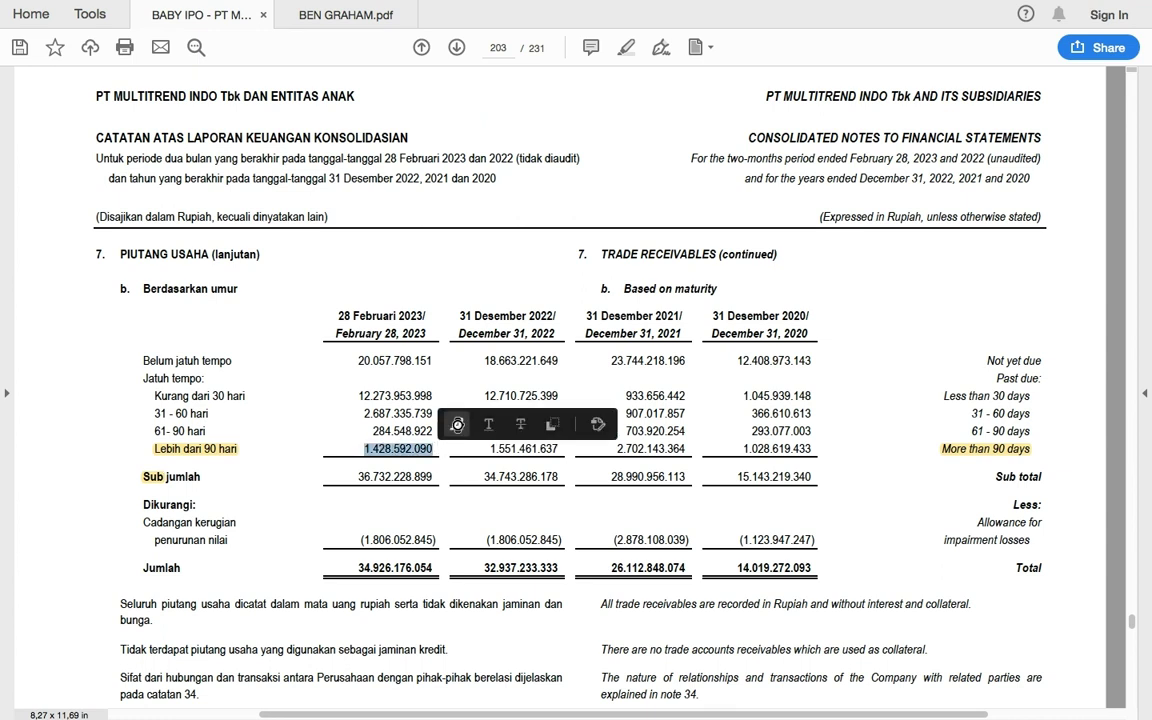
left_click(408, 382)
left_click_drag(489, 449, 558, 450)
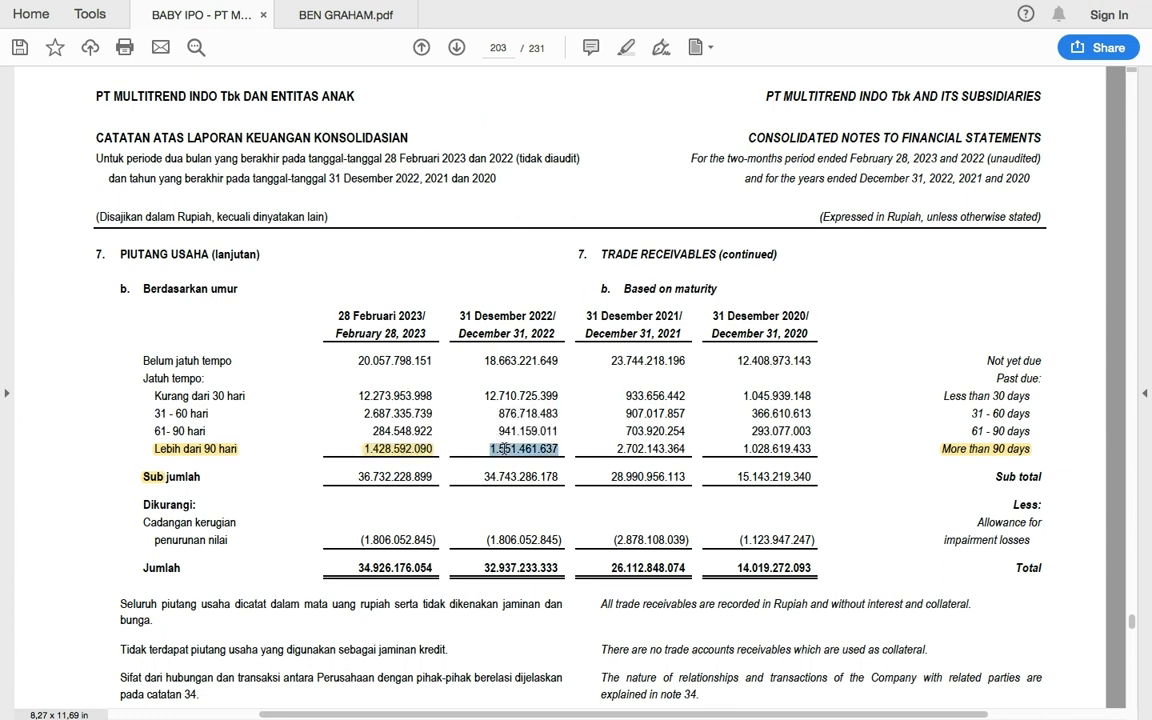
left_click(565, 425)
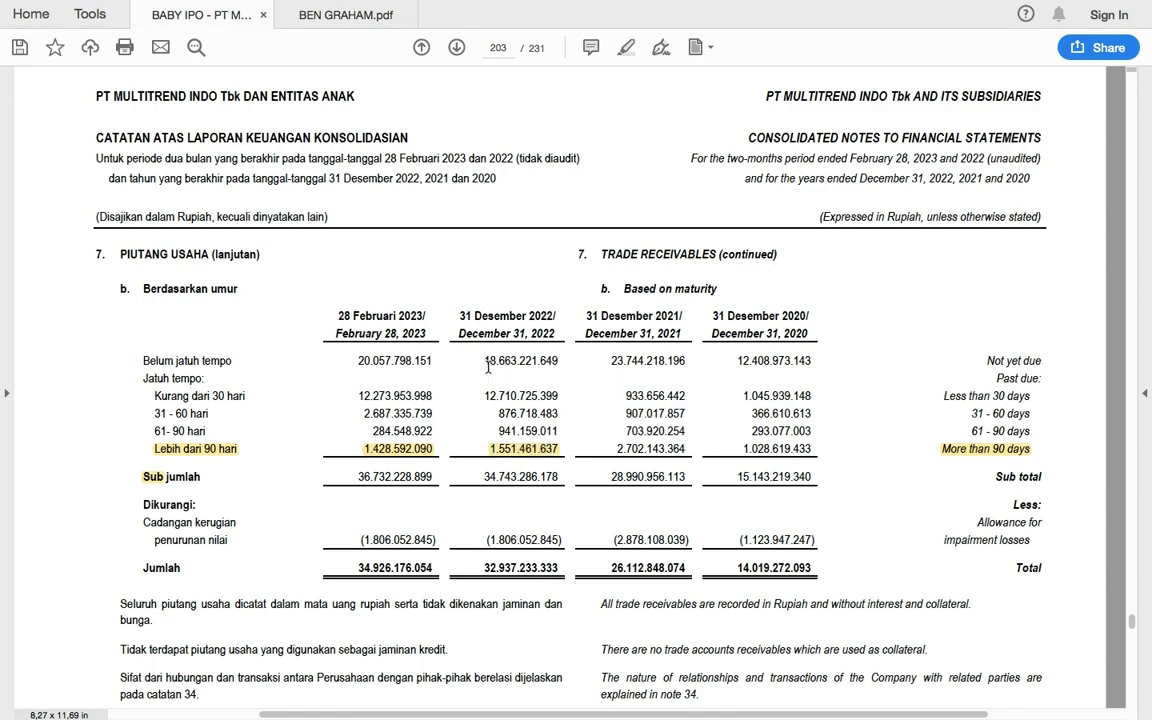
- Highlight the "ASET TETAP" heading of note 13 on page 205
scroll(338, 408, "down", 10)
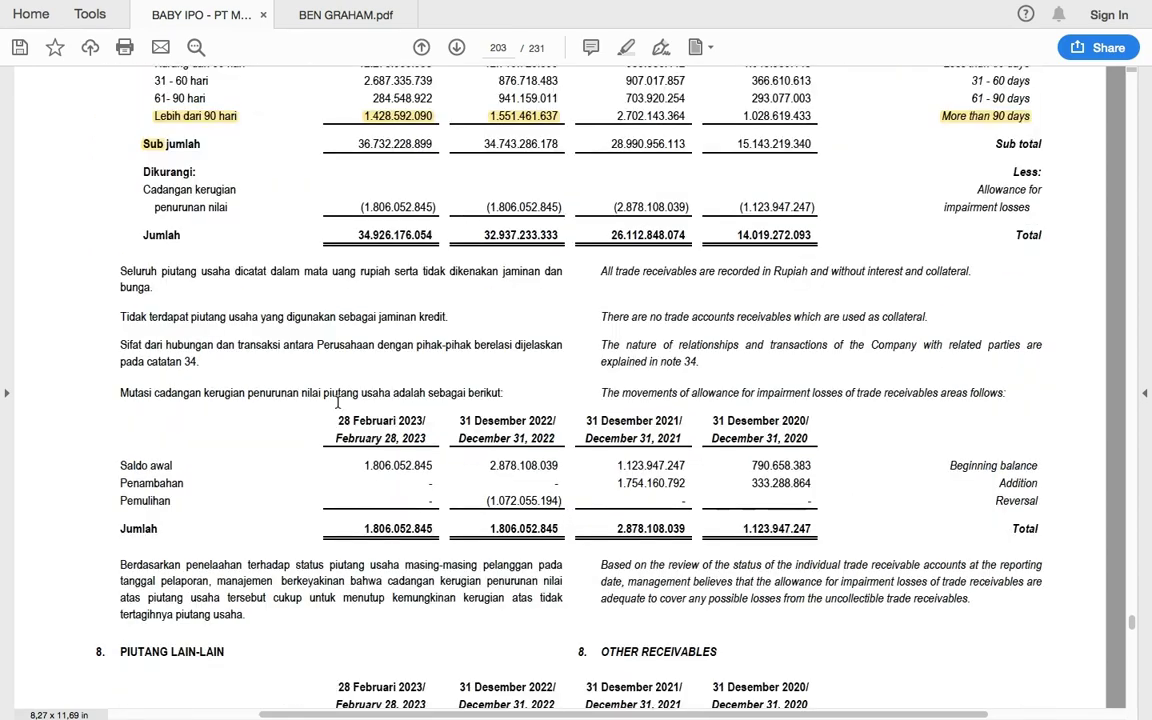
scroll(338, 402, "down", 10)
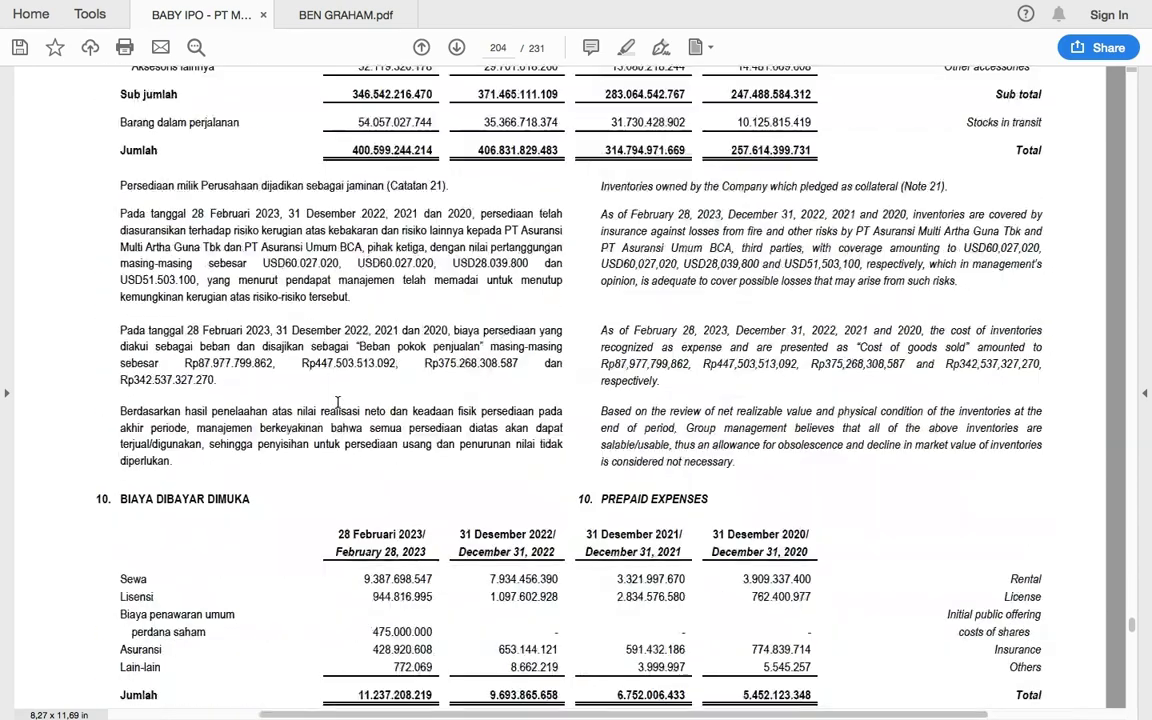
scroll(338, 402, "down", 6)
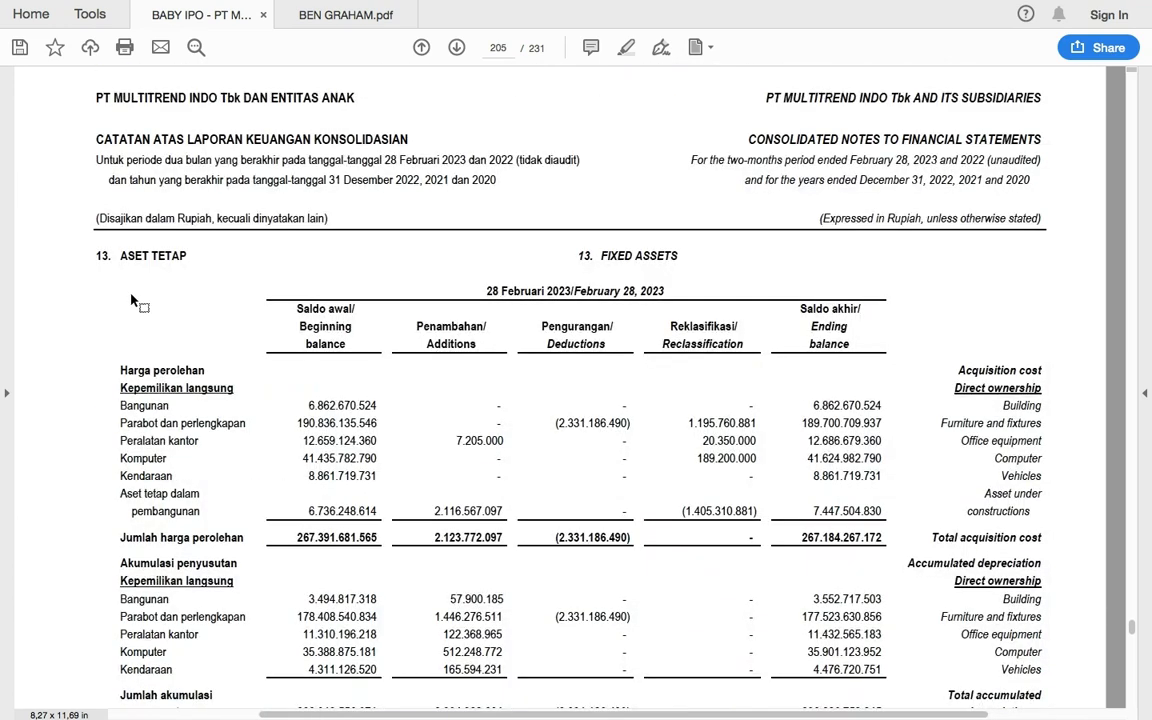
left_click_drag(118, 256, 190, 258)
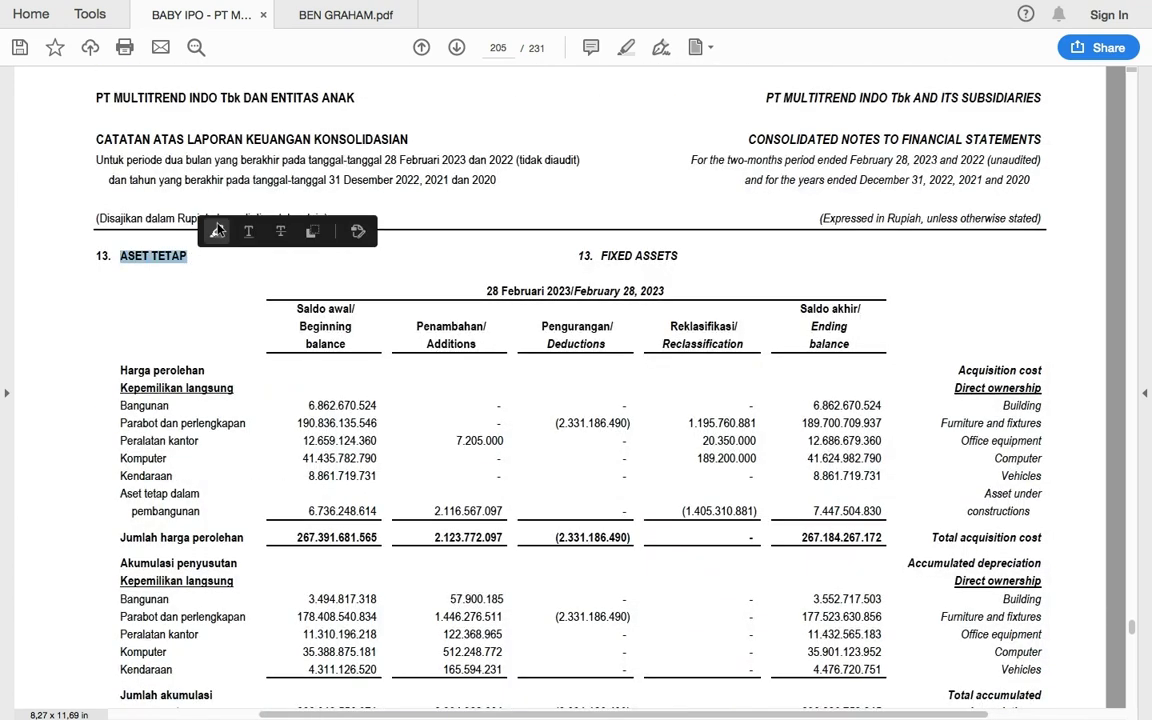
left_click(220, 232)
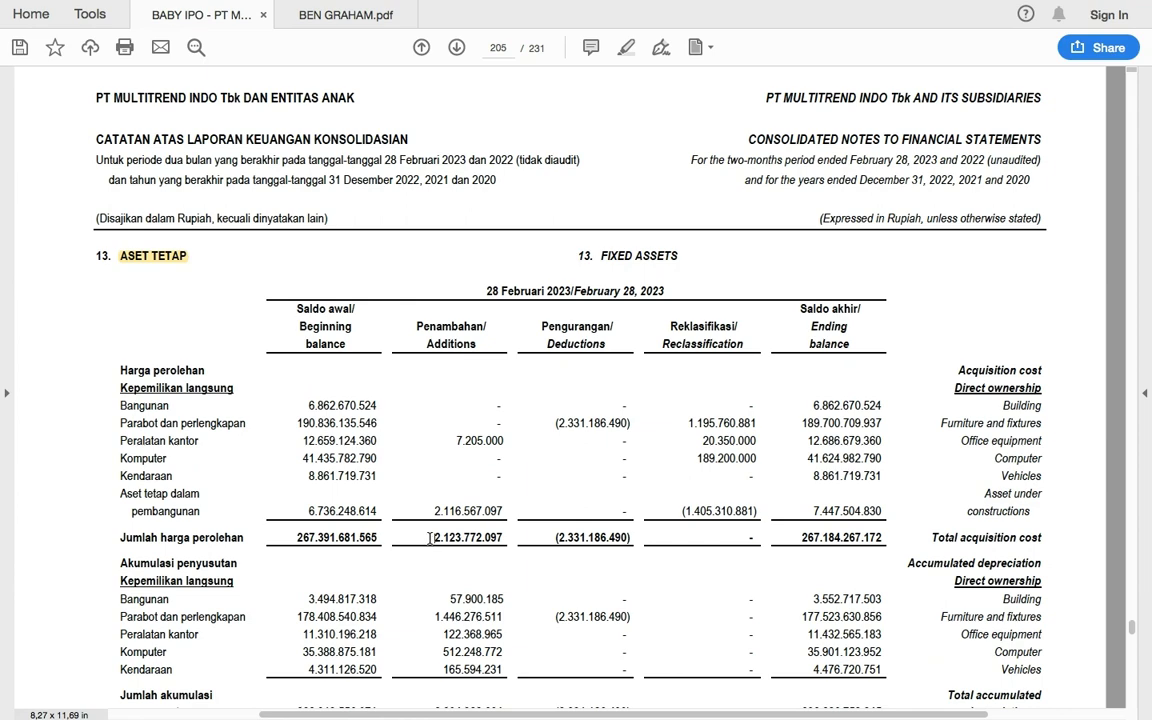
- Highlight the February 2023 additions totals for acquisition cost (2.123.772.097) and accumulated depreciation (2.304.388.664) in the fixed assets table
left_click_drag(431, 539, 510, 537)
left_click(534, 513)
scroll(440, 456, "down", 3)
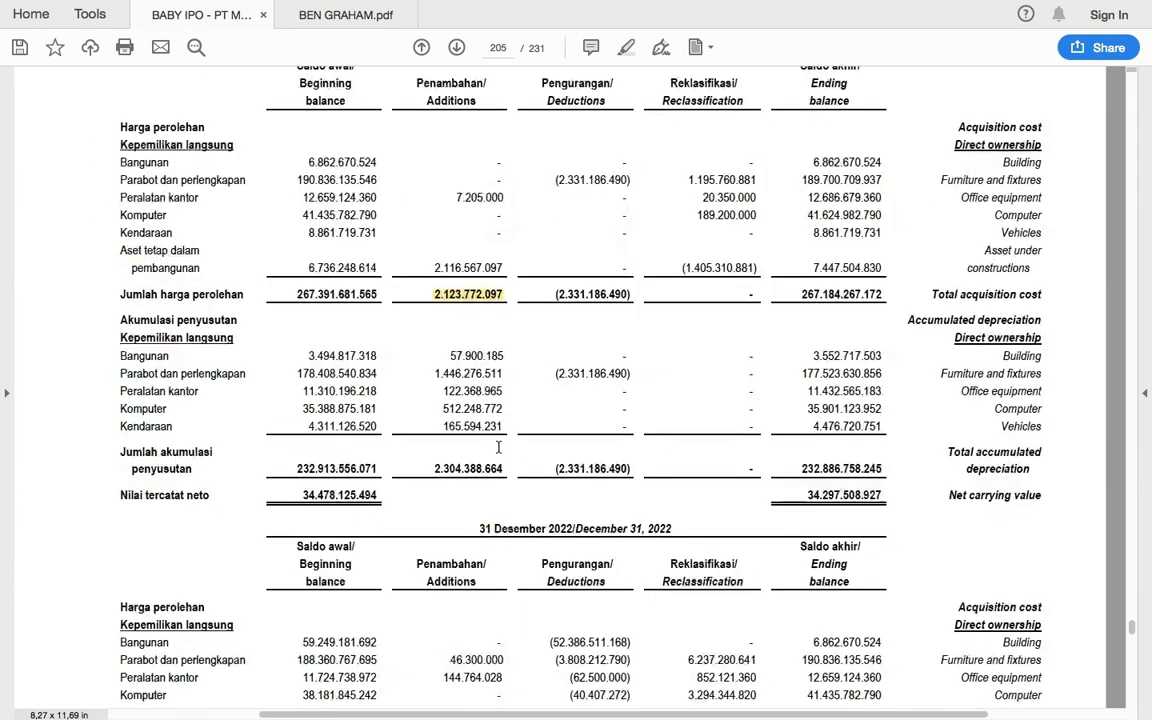
left_click_drag(433, 468, 504, 469)
left_click(521, 447)
- Go to page 222 and highlight the "Penyusutan aset hak-guna" and "Penyusutan aset tetap" labels in the general and administrative expenses table
scroll(505, 470, "down", 4)
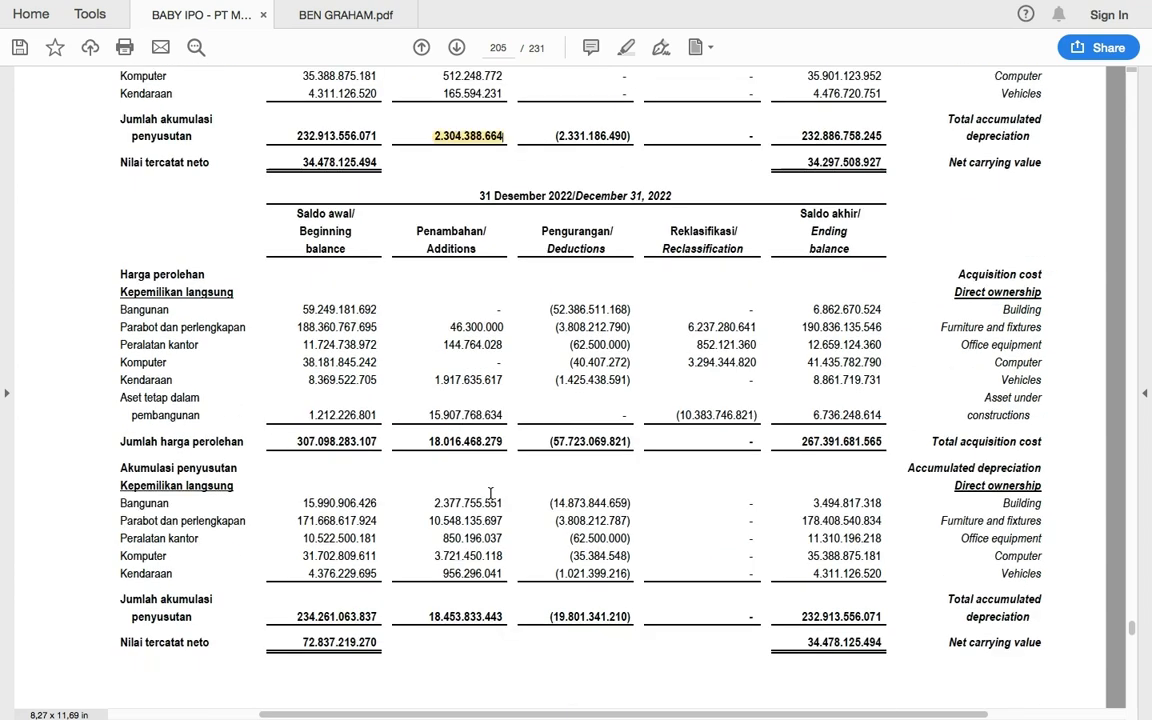
scroll(490, 493, "down", 5)
scroll(489, 488, "down", 3)
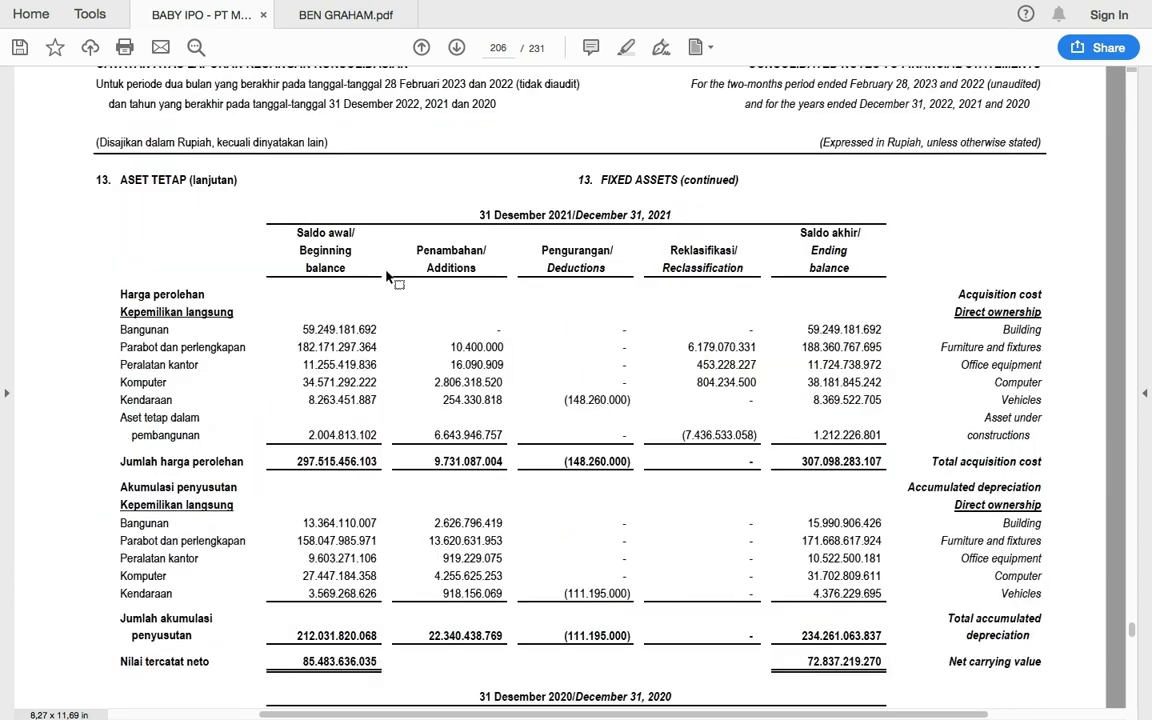
left_click(468, 41)
type("22")
key("Return")
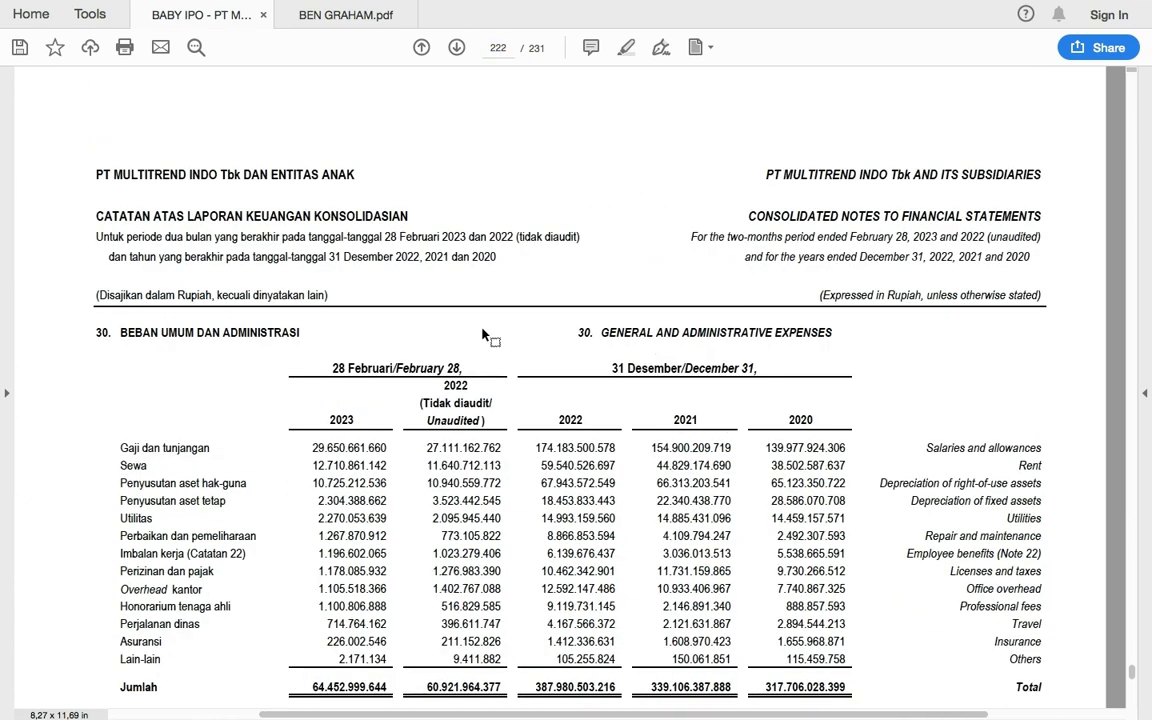
scroll(488, 334, "down", 1)
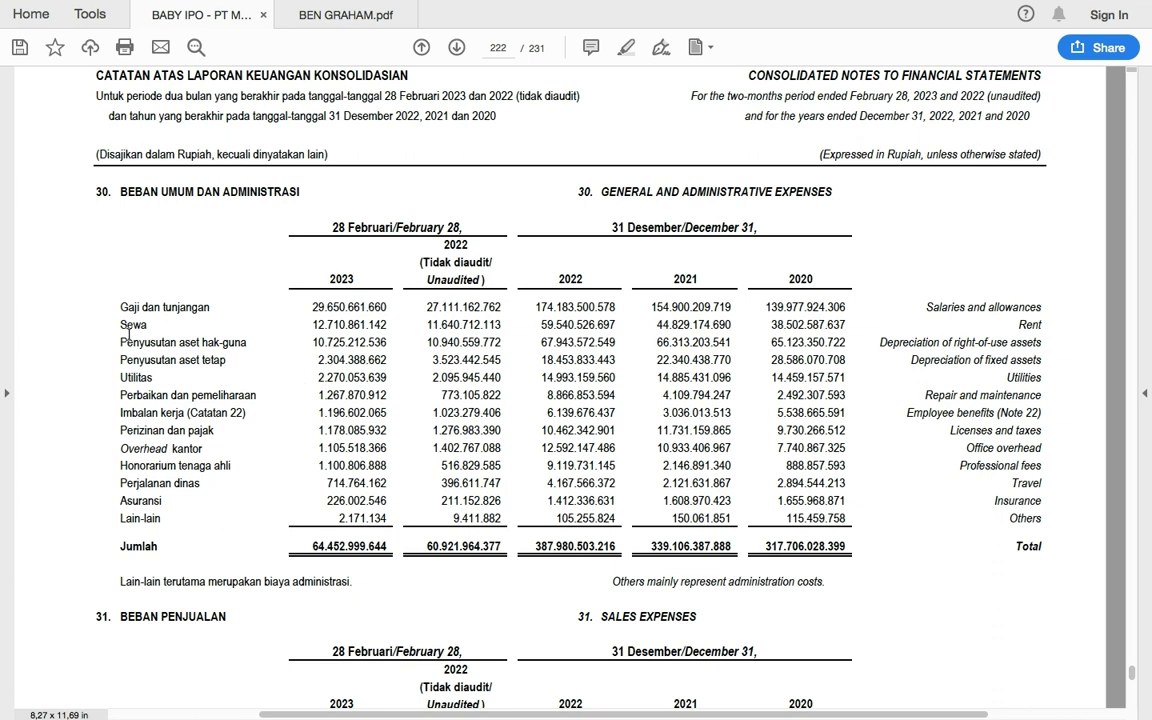
left_click_drag(118, 340, 231, 362)
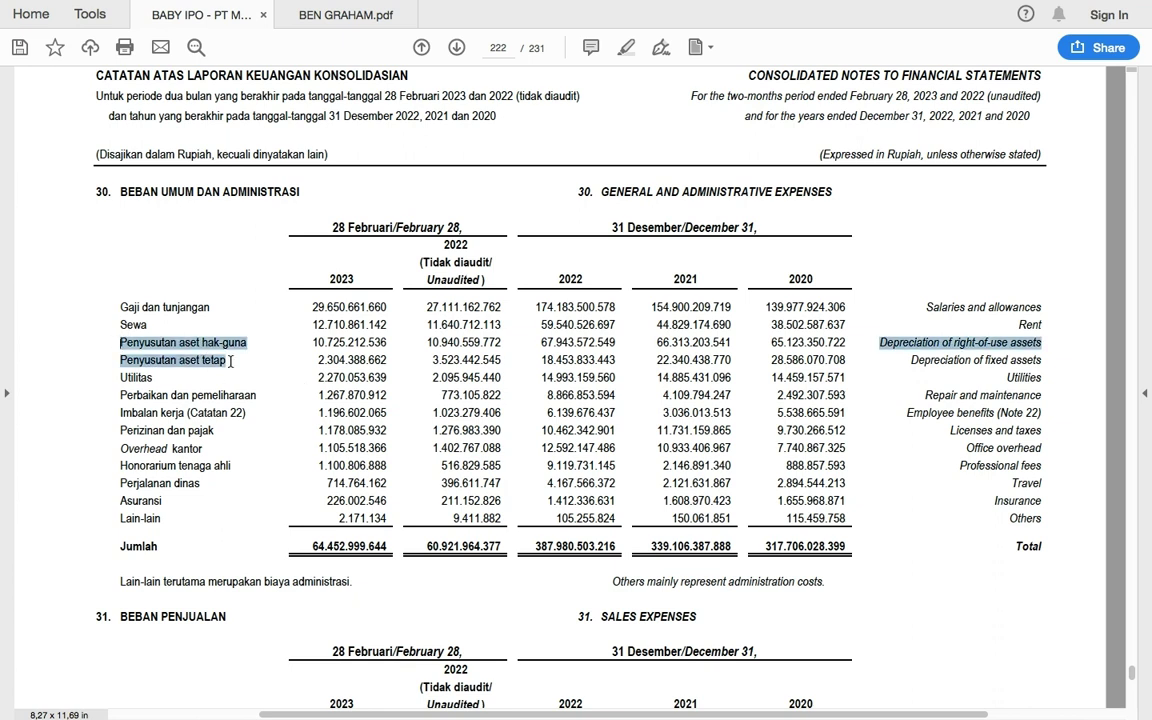
left_click(226, 289)
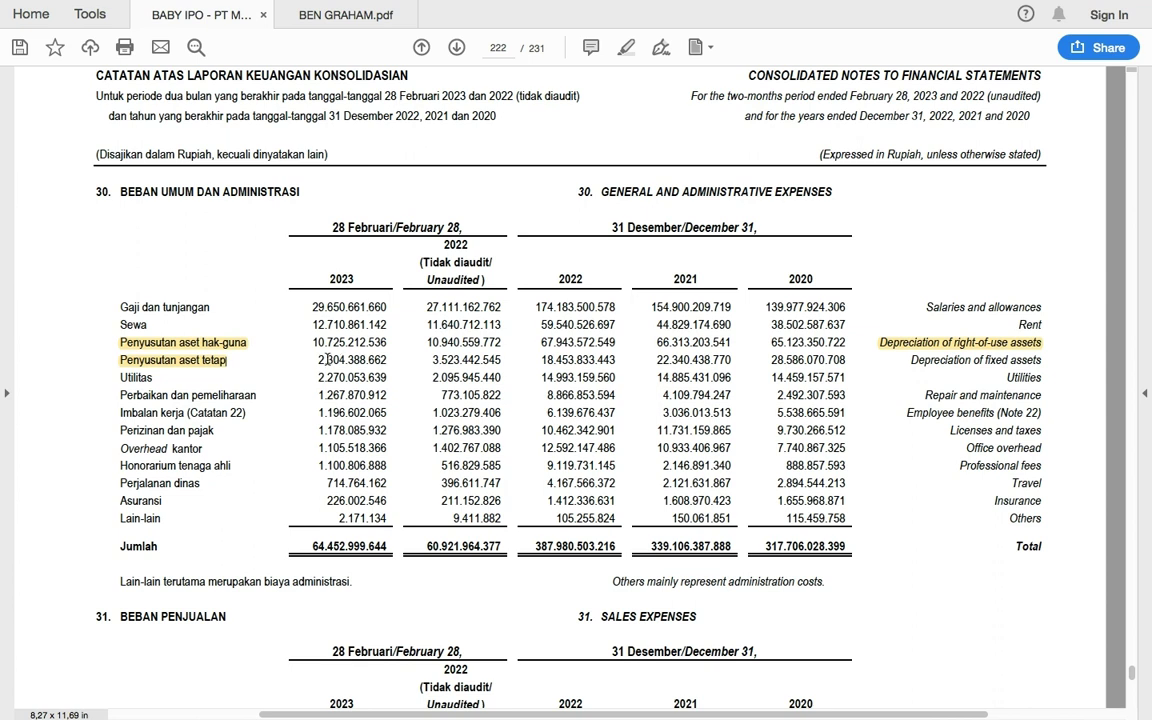
- Highlight the February 2023 amounts for fixed-asset depreciation (2.304.388.662) and right-of-use asset depreciation (10.725.212.536)
left_click_drag(317, 360, 388, 361)
left_click(402, 338)
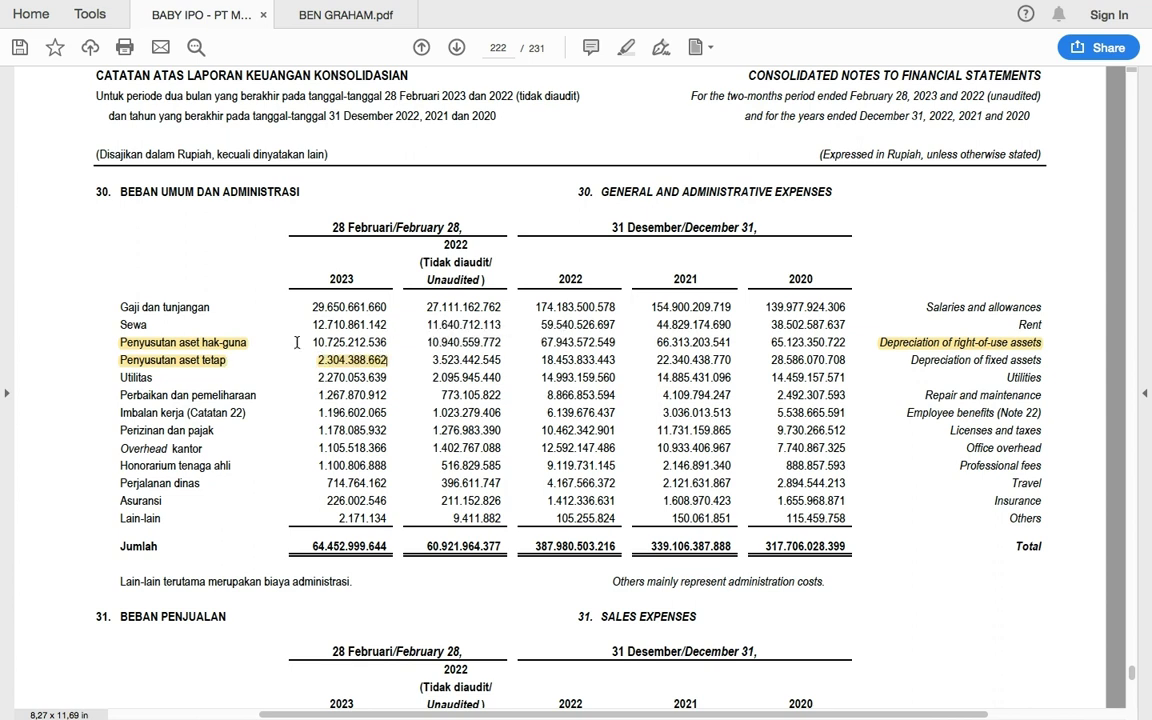
left_click_drag(312, 342, 388, 342)
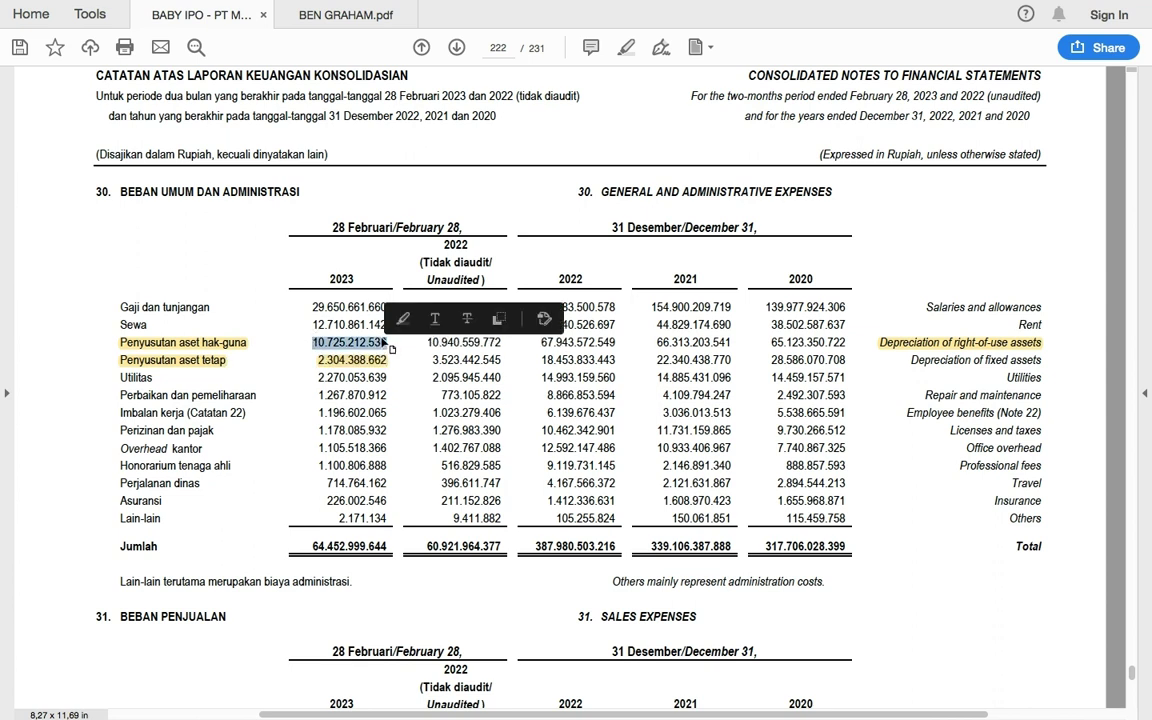
left_click(403, 320)
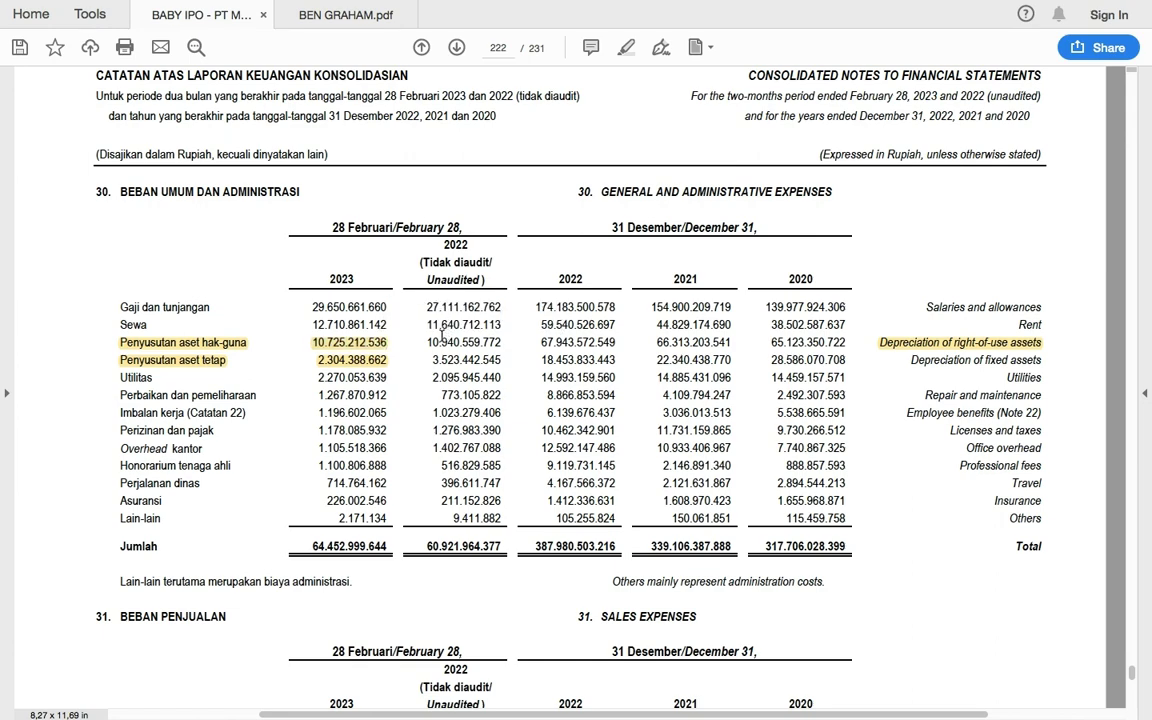
- Highlight "Keuntungan kurs mata uang asing" and its February 2023 amount in the other revenue (expense) table of note 33
scroll(449, 412, "down", 5)
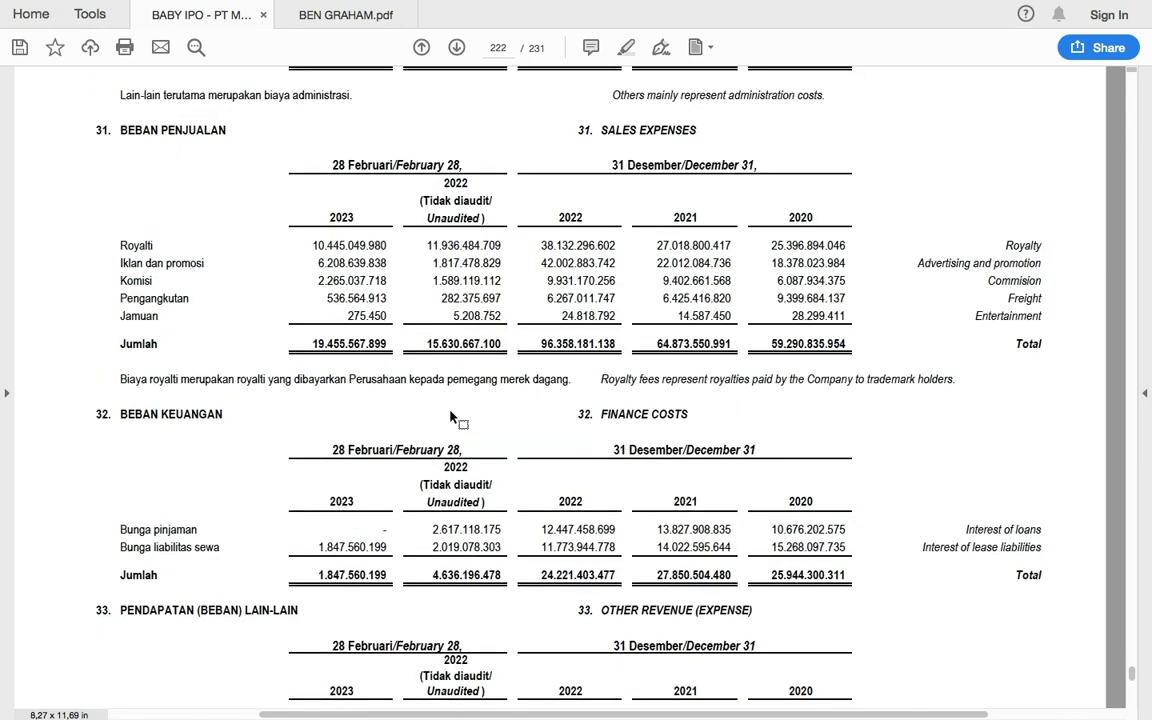
scroll(449, 418, "down", 4)
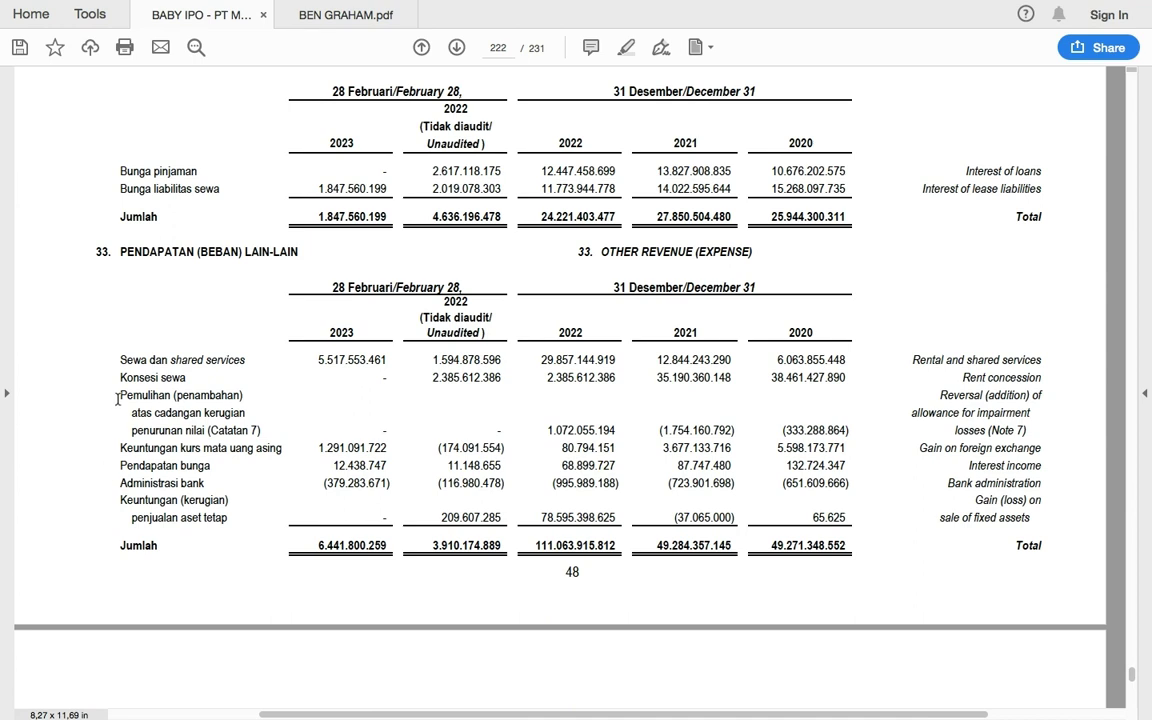
left_click_drag(118, 396, 232, 448)
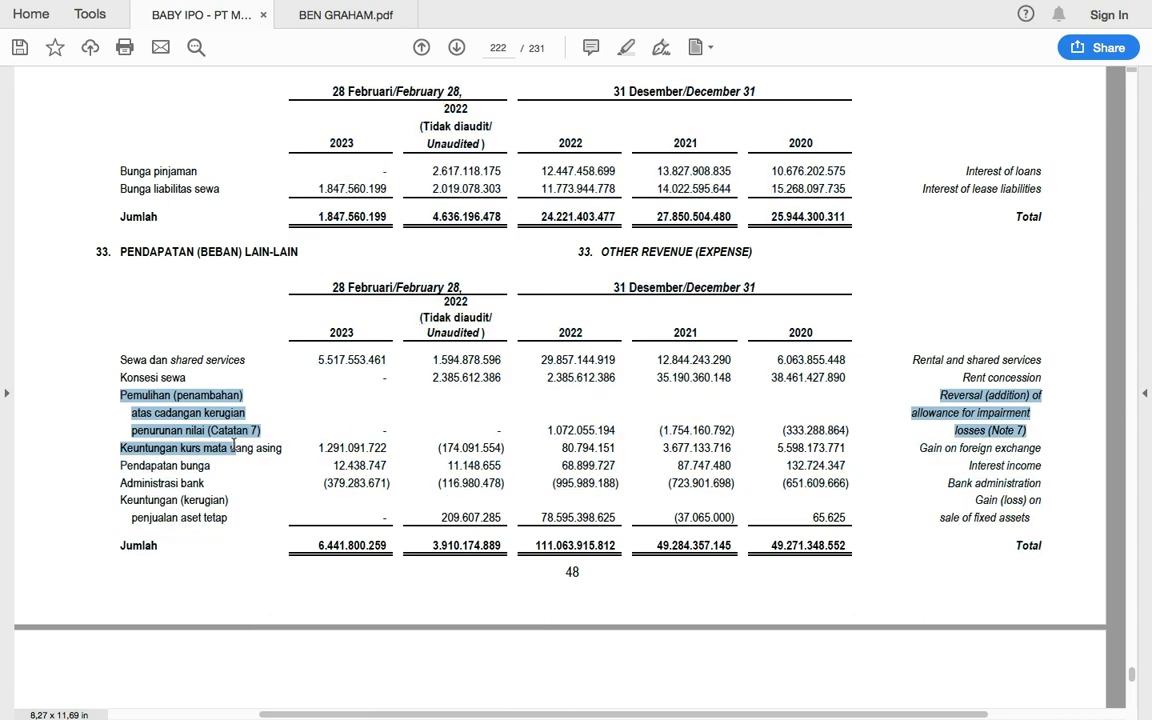
left_click(215, 400)
left_click_drag(118, 448, 388, 448)
left_click(288, 423)
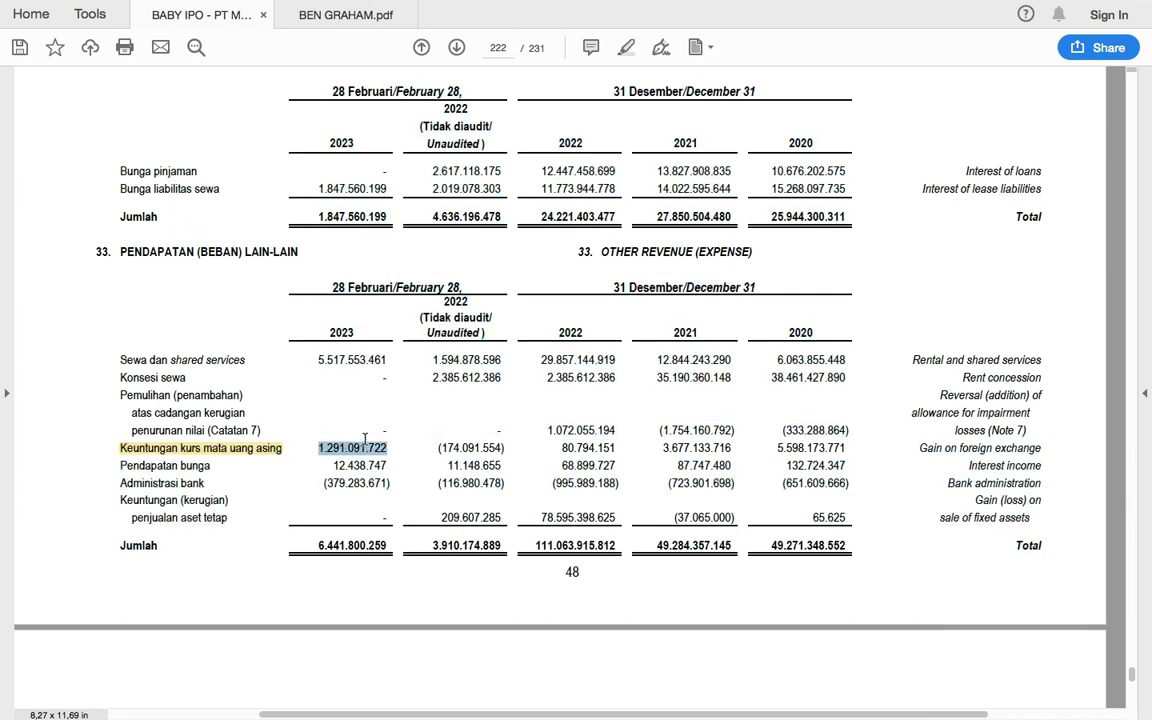
left_click(385, 424)
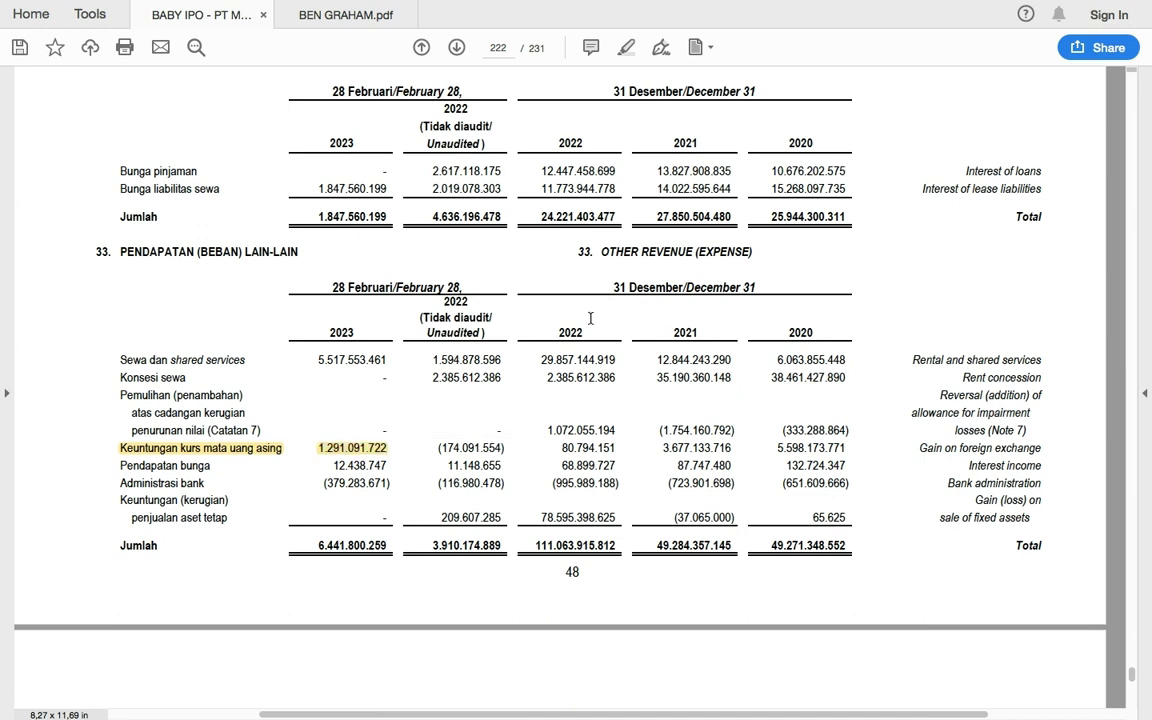
- Highlight the full-year 2022 heading and its amounts for the impairment allowance reversal, foreign exchange gain and gain on sale of fixed assets in note 33
left_click_drag(557, 332, 584, 332)
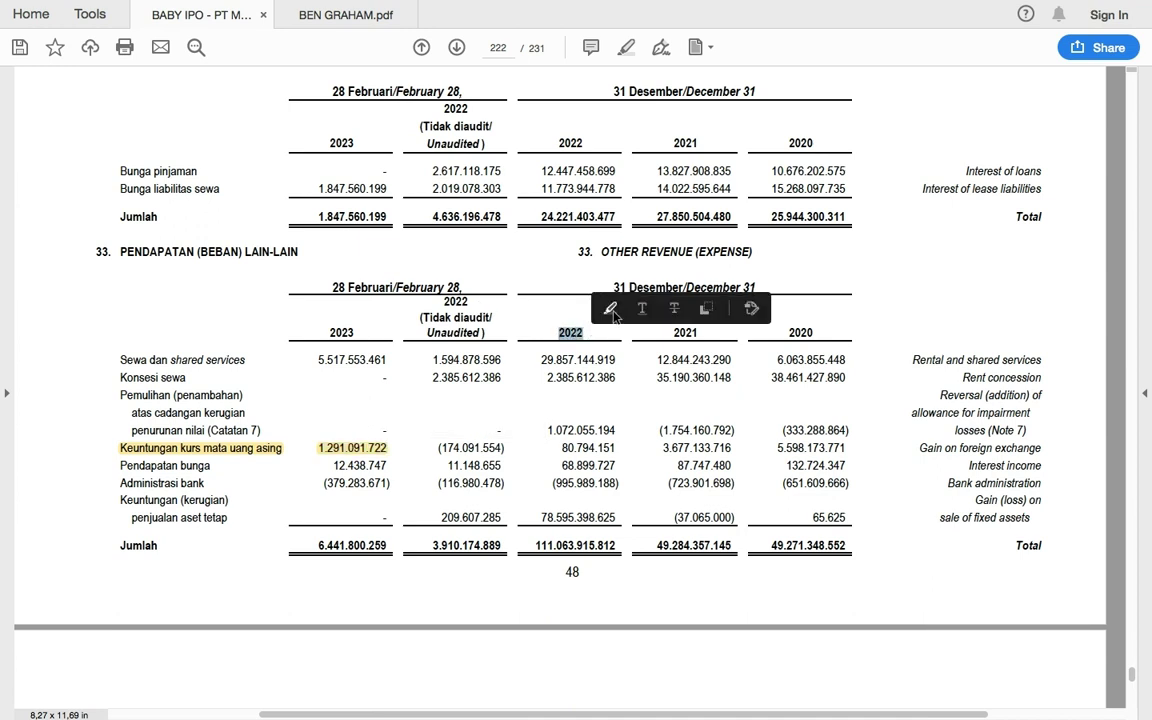
left_click(609, 308)
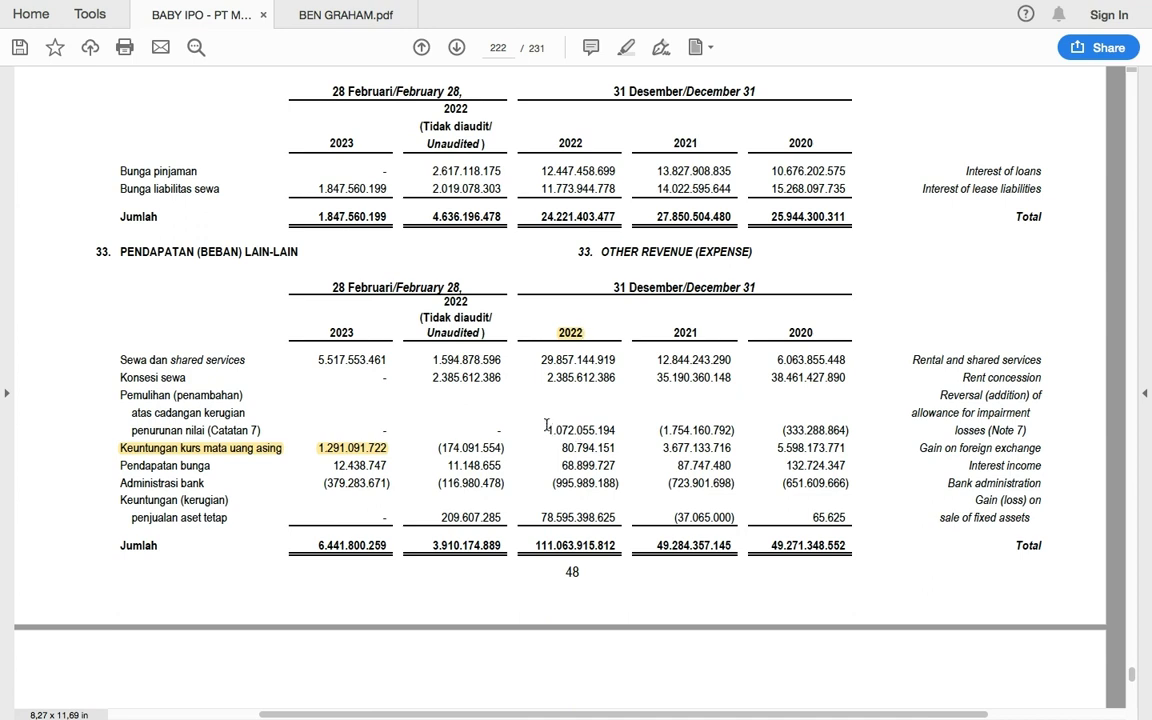
mouse_move(546, 430)
left_mouse_down()
mouse_move(615, 431)
mouse_move(616, 449)
left_mouse_up()
left_click(613, 406)
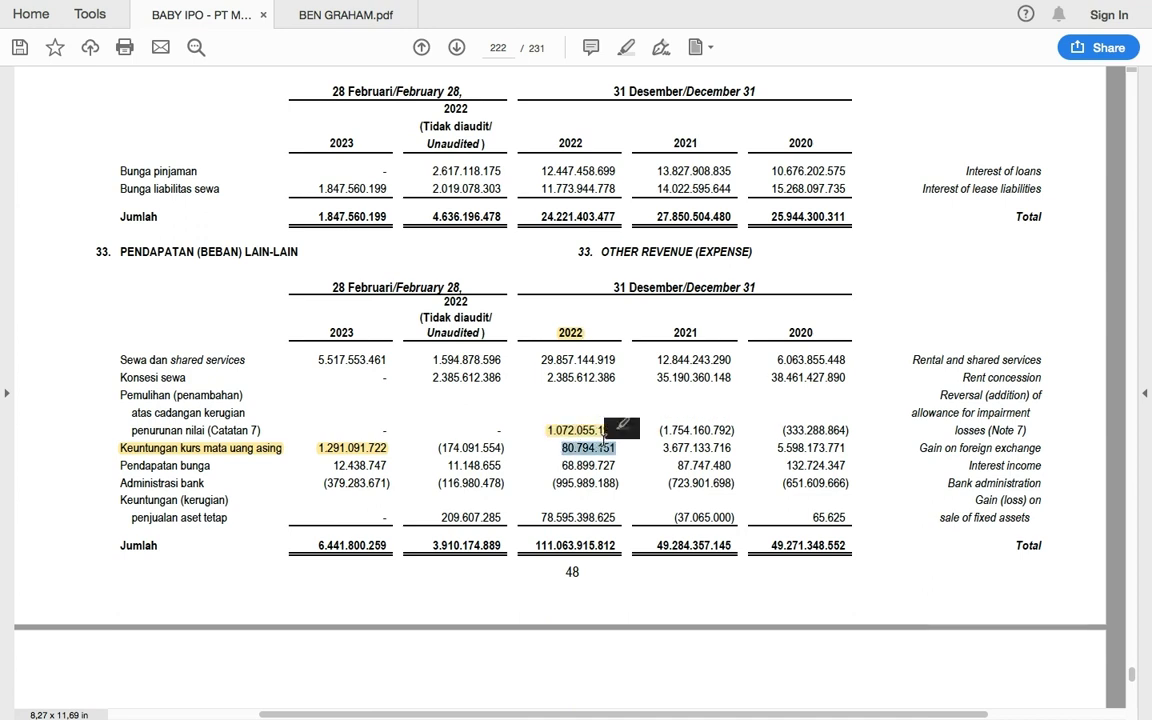
left_click(622, 428)
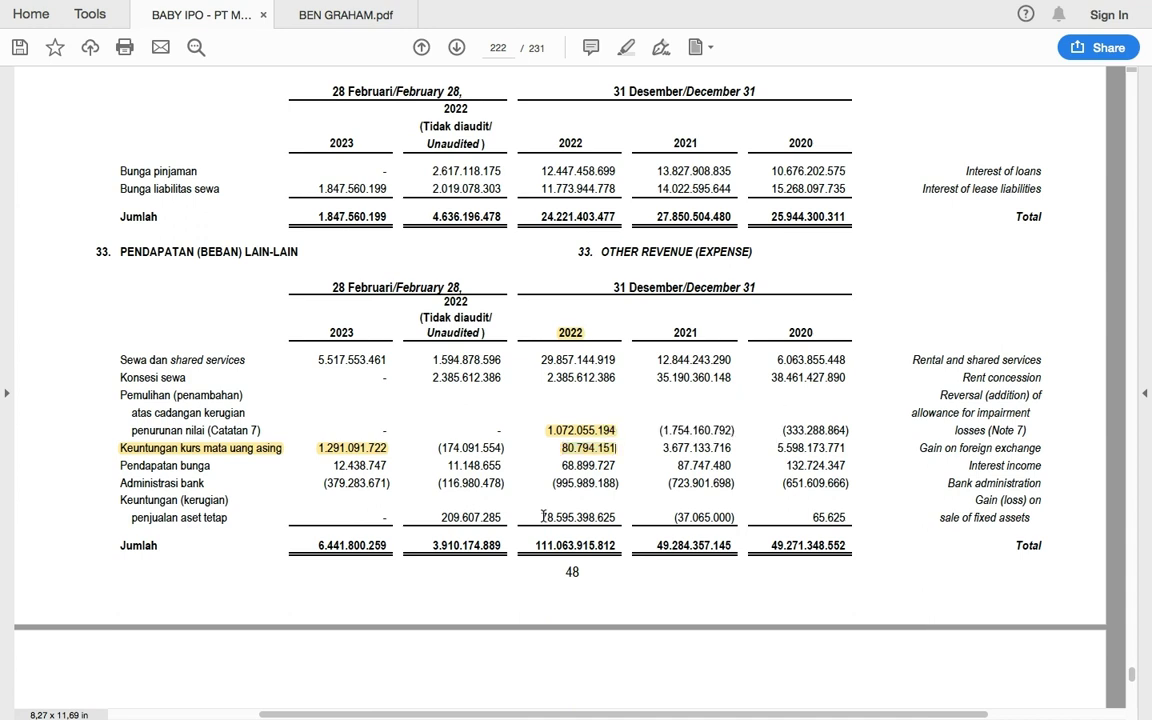
left_click_drag(543, 517, 616, 518)
left_click(626, 494)
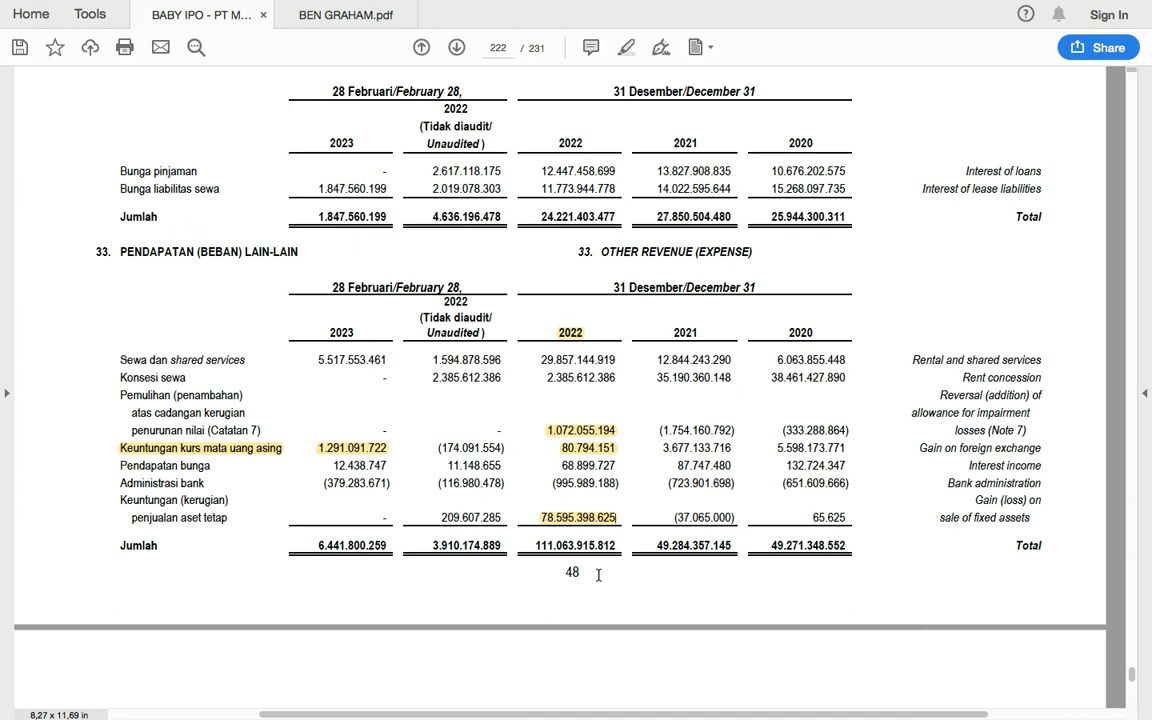
- Switch to the ALL COMPLETE workbook in Excel, show it full screen and open the IPO Q123 sheet
mouse_move(590, 705)
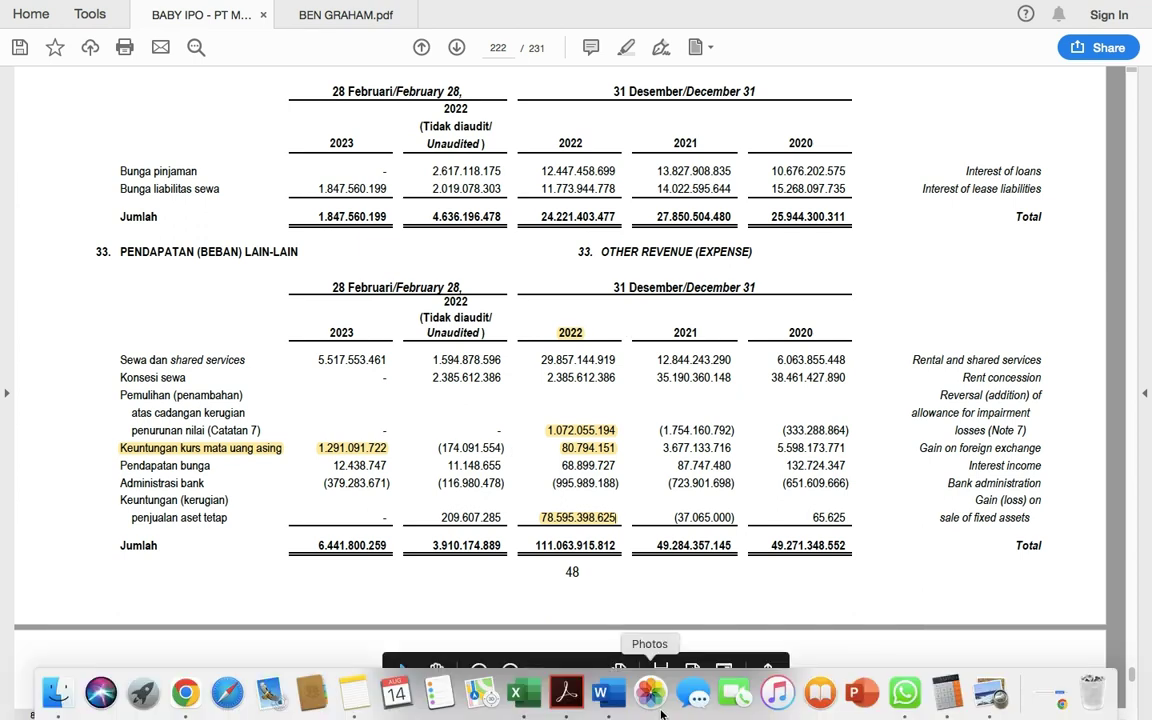
left_click(533, 693)
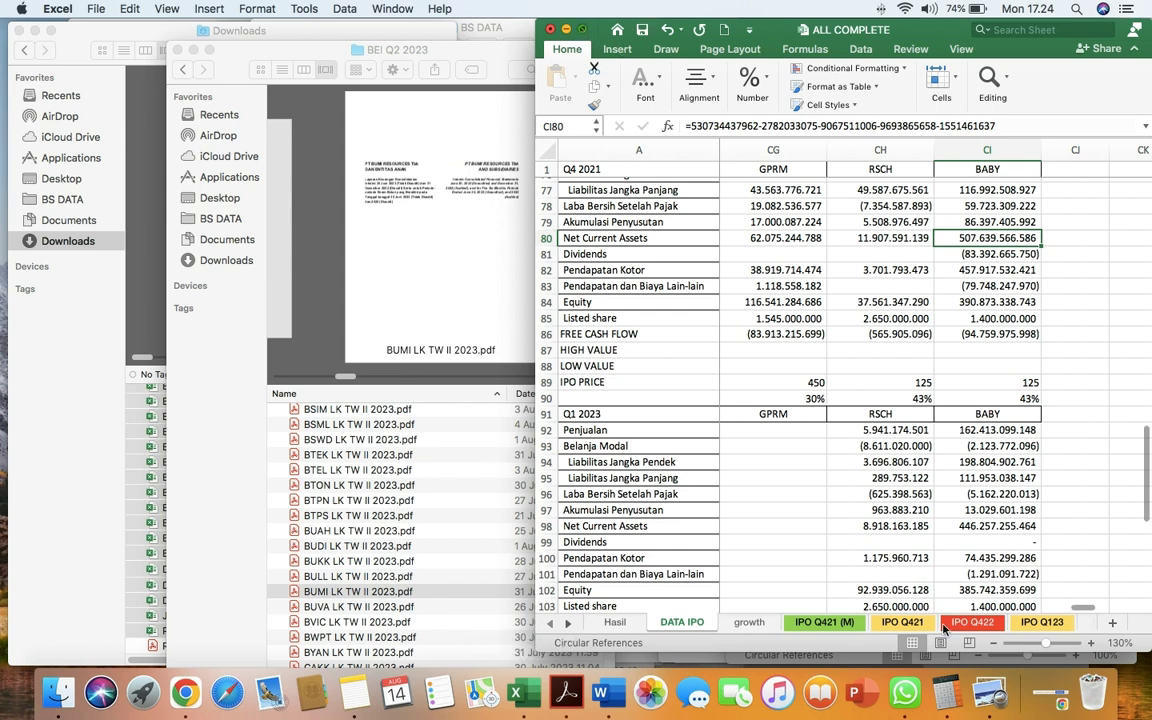
key("ctrl+super+f")
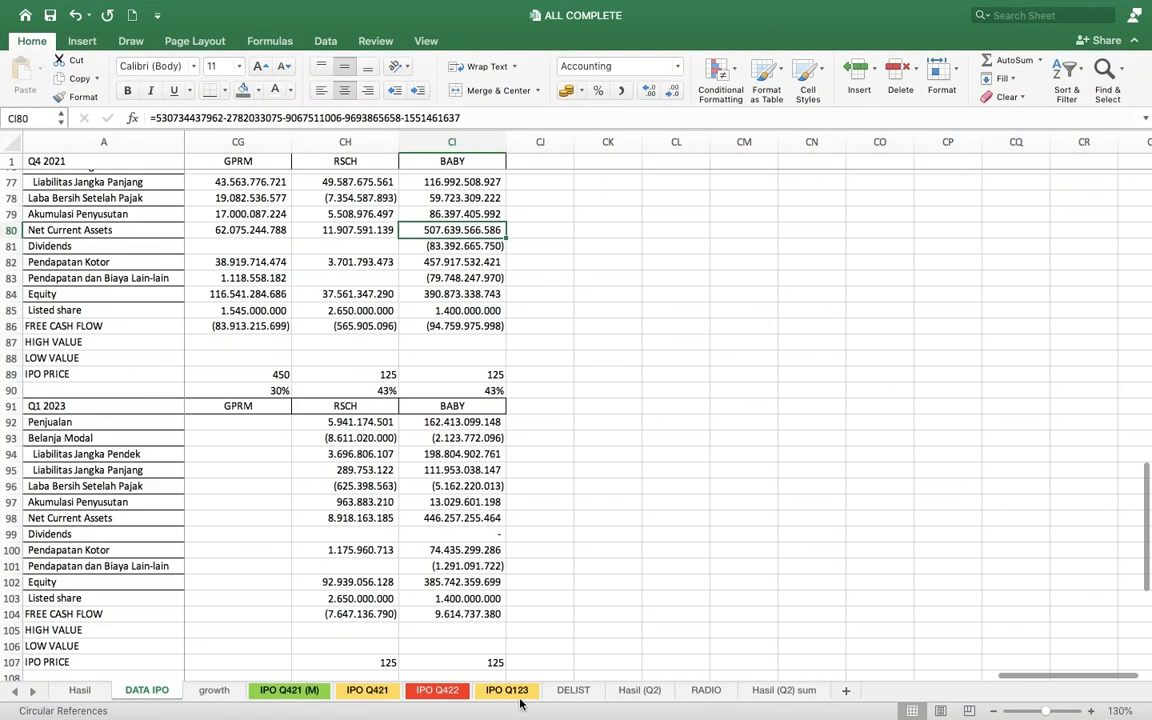
left_click(512, 690)
left_click(1077, 713)
left_click(1077, 713)
left_click(1077, 713)
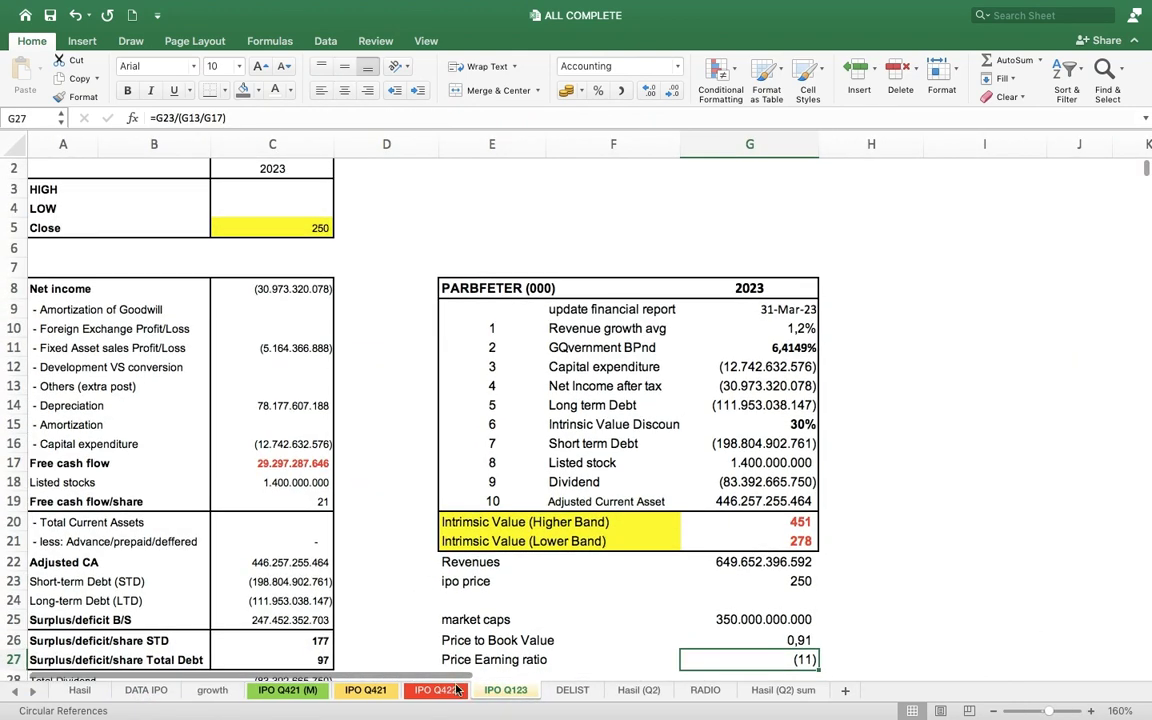
- Examine the 2022 free cash flow and intrinsic value tables on the IPO Q422 sheet, and return to the IPO Q123 sheet
left_click(452, 690)
left_click(1080, 711)
left_click_drag(1080, 711, 1052, 711)
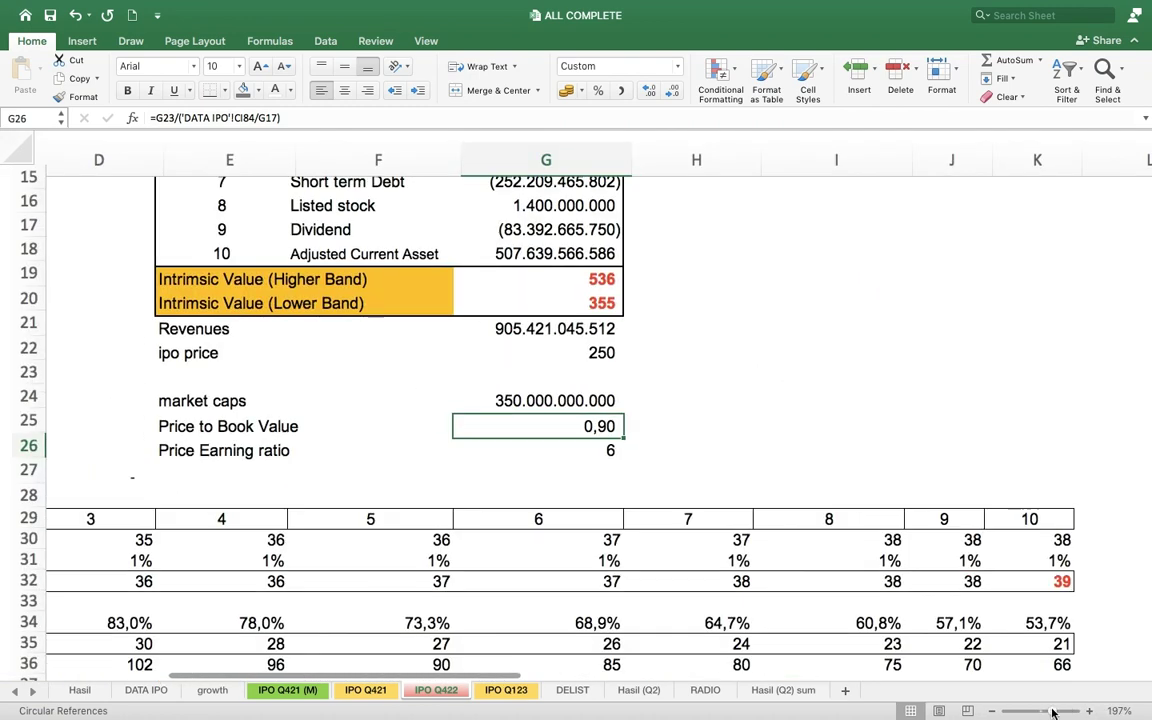
scroll(968, 551, "up", 5)
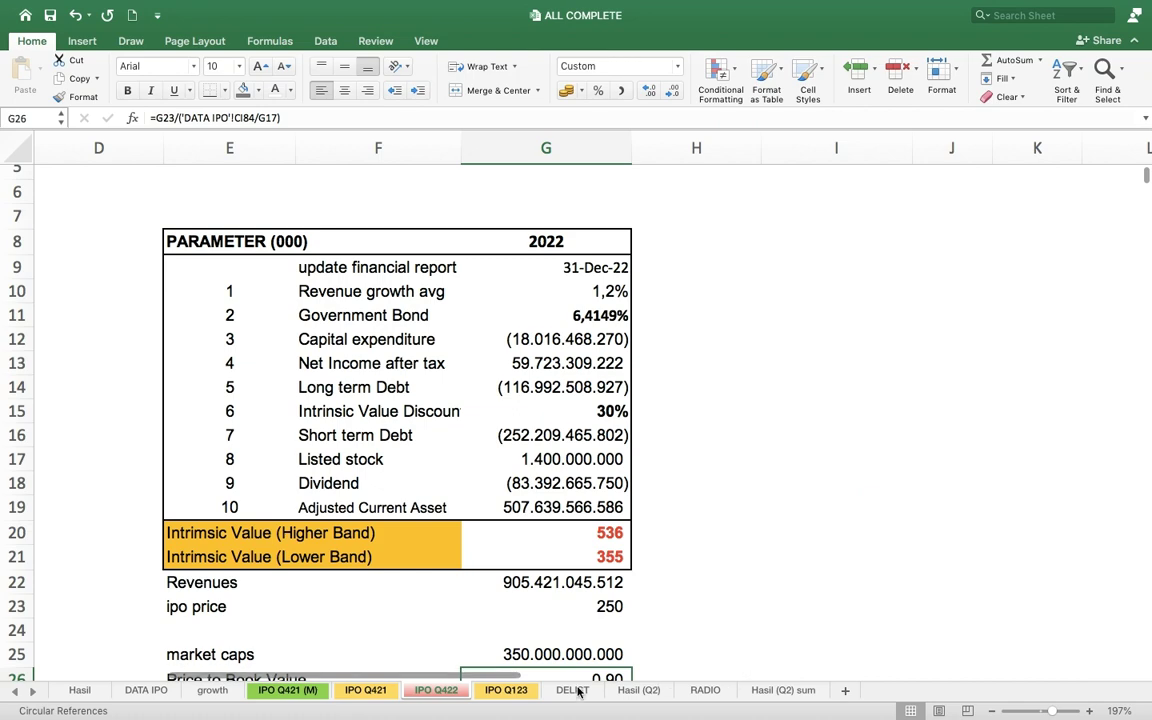
scroll(500, 650, "down", 1)
scroll(416, 663, "left", 3)
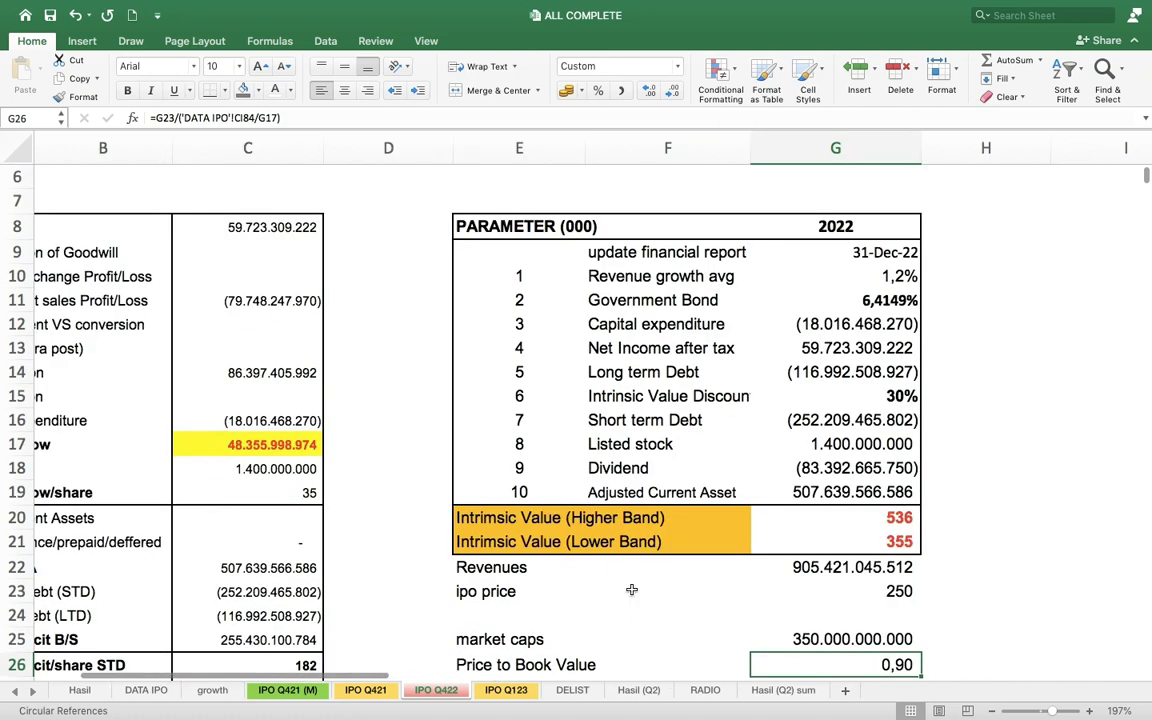
scroll(632, 590, "down", 1)
scroll(632, 590, "down", 1)
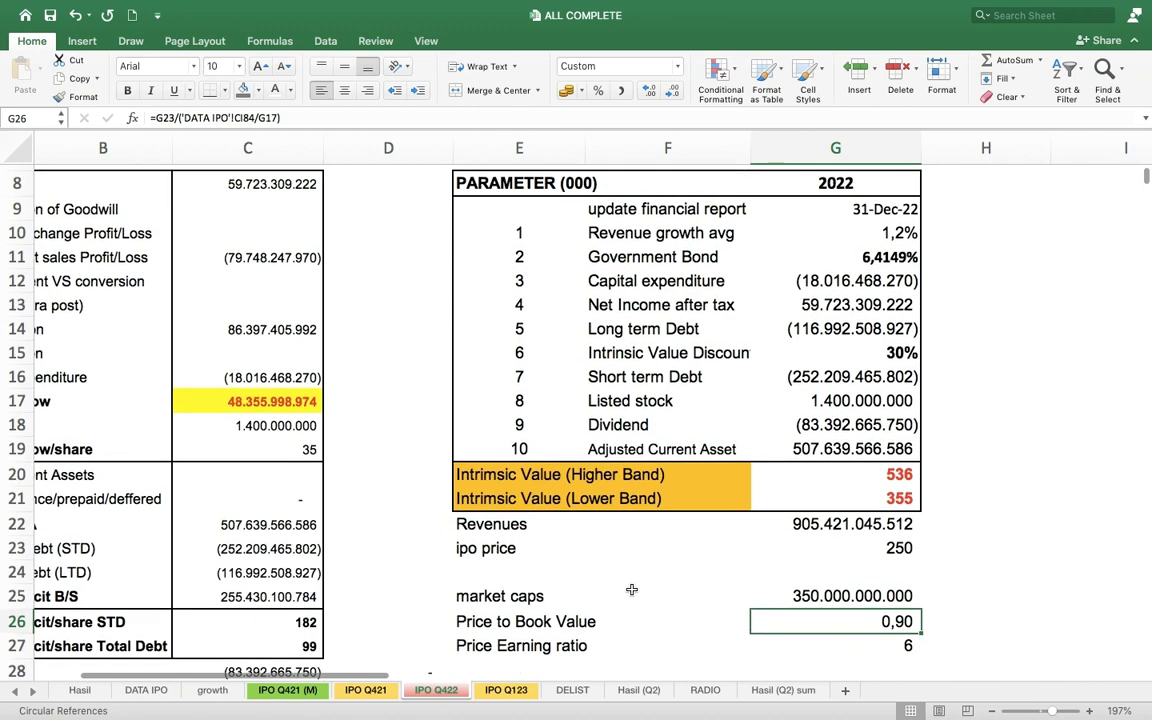
scroll(305, 612, "up", 1)
scroll(305, 612, "left", 1)
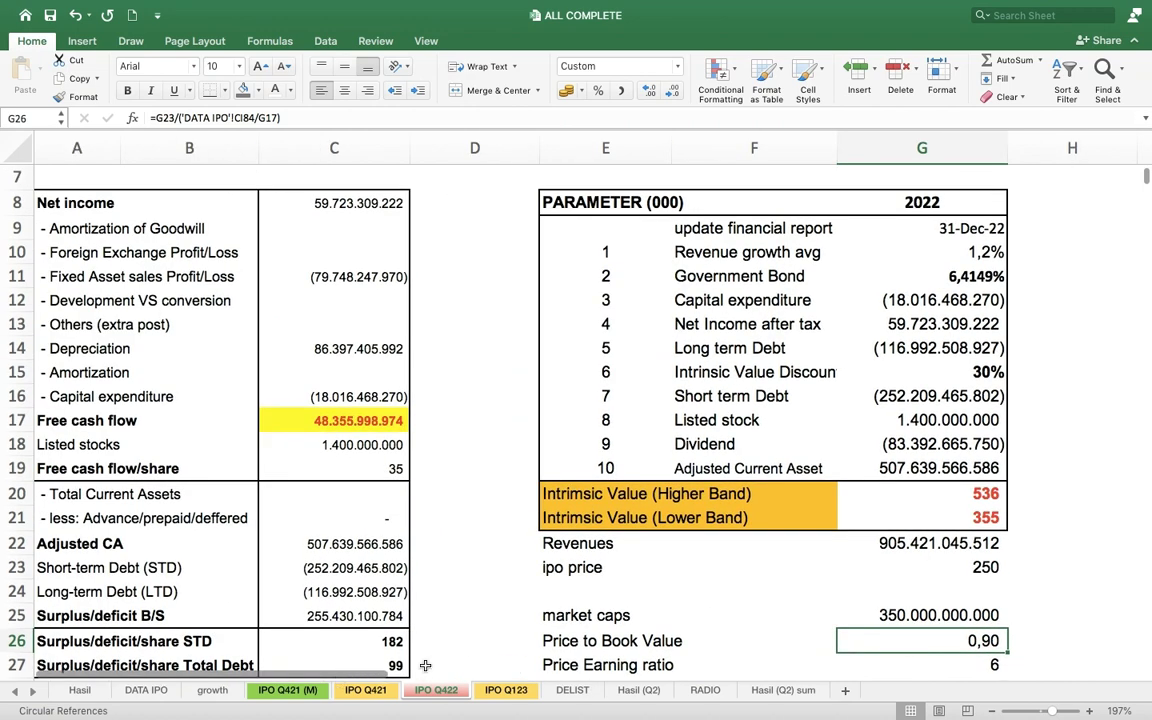
left_click(506, 690)
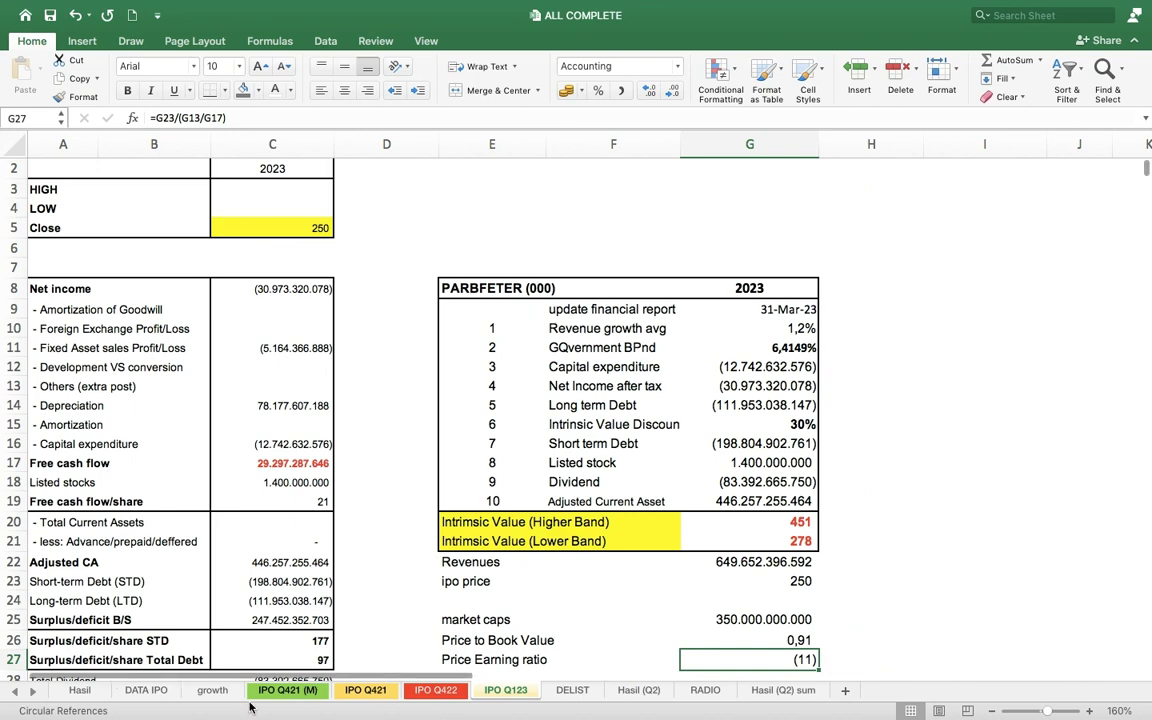
- Examine BABY's Q4 2022 and Q1 2023 figures on the DATA IPO sheet and the 2023 valuation tables on the IPO Q123 sheet
left_click(130, 690)
scroll(497, 340, "up", 1)
scroll(497, 340, "up", 2)
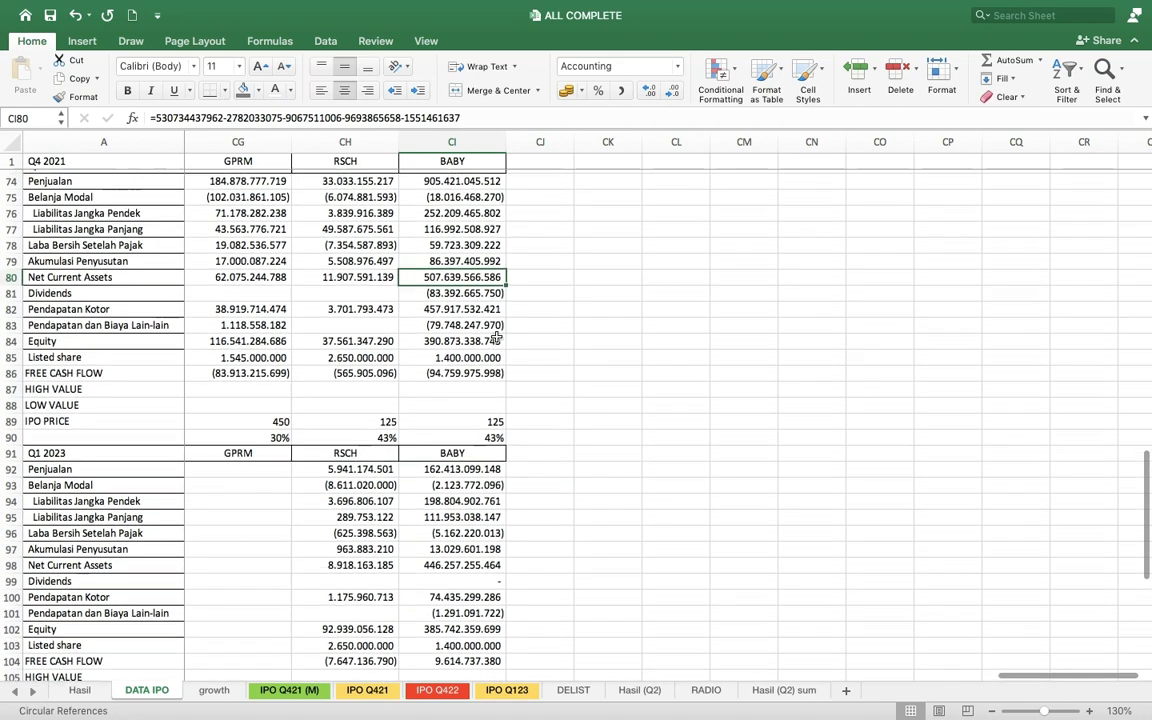
scroll(497, 337, "up", 1)
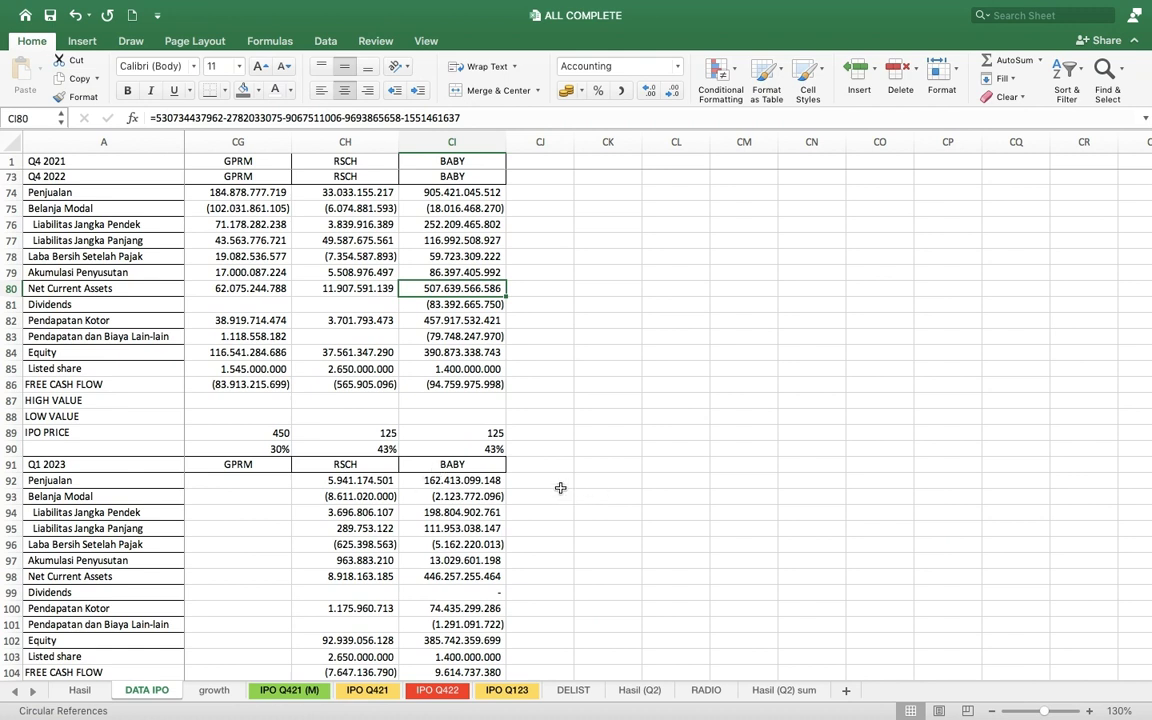
left_click(507, 690)
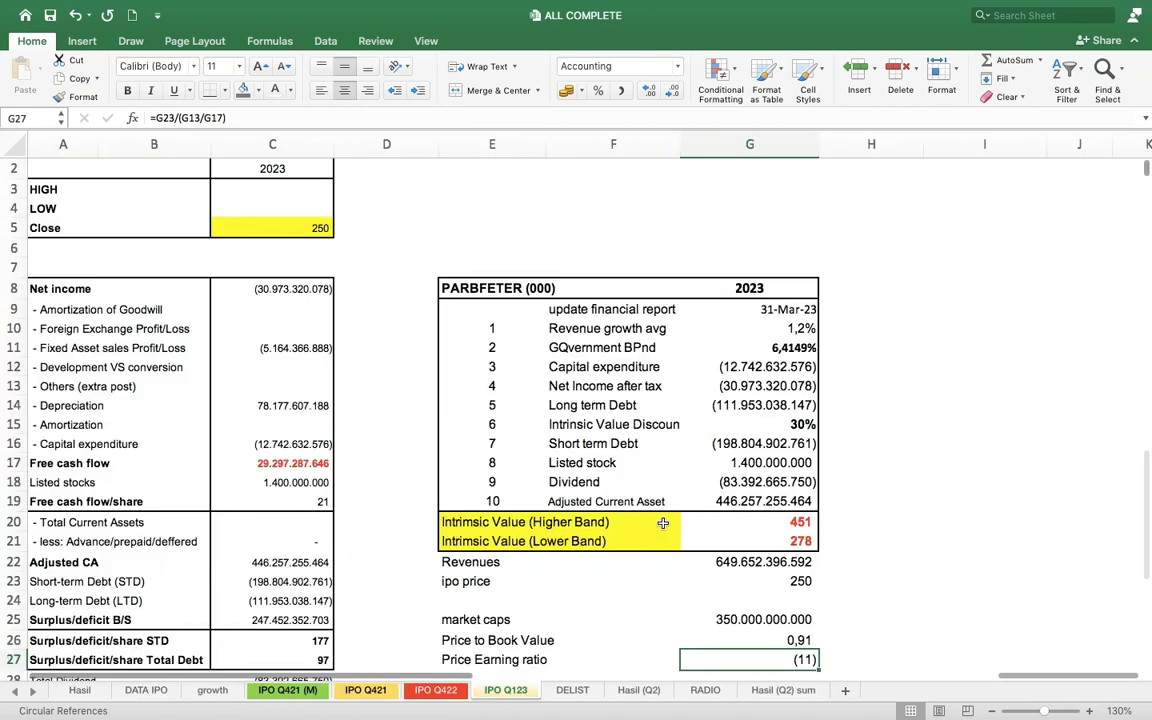
scroll(663, 522, "down", 1)
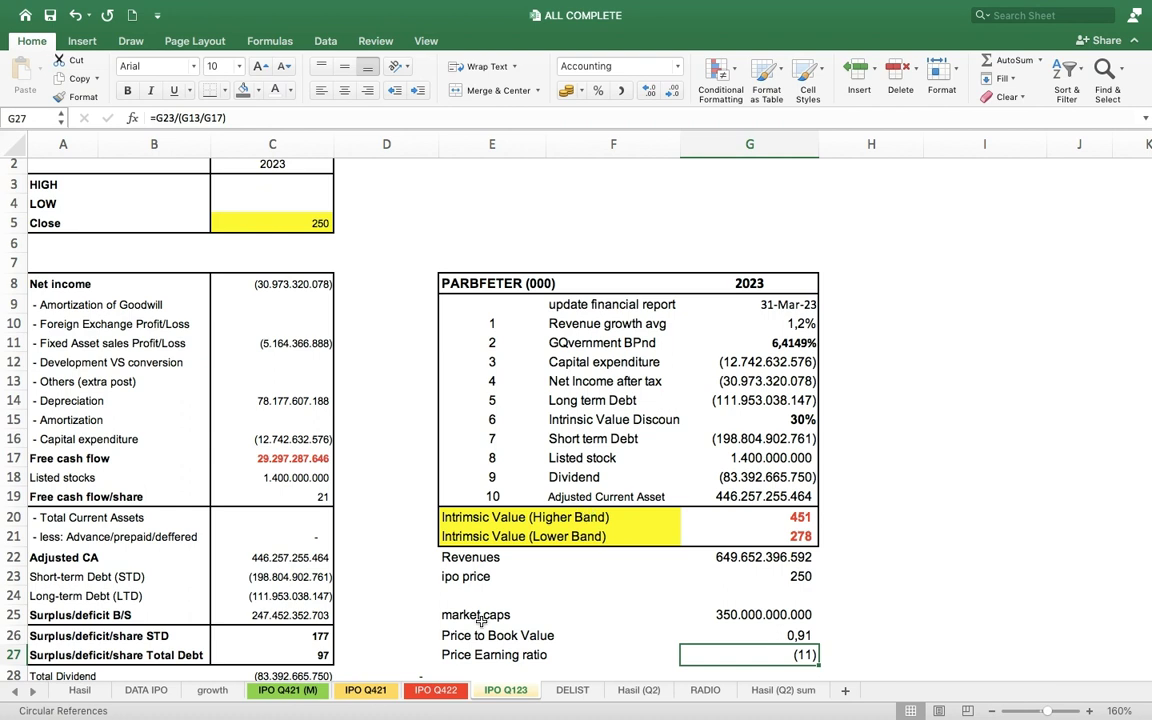
- Compare BABY's Q1 2023 Akumulasi Penyusutan formula on DATA IPO with the note 30 depreciation lines in Adobe Acrobat, and return to Excel
left_click(146, 690)
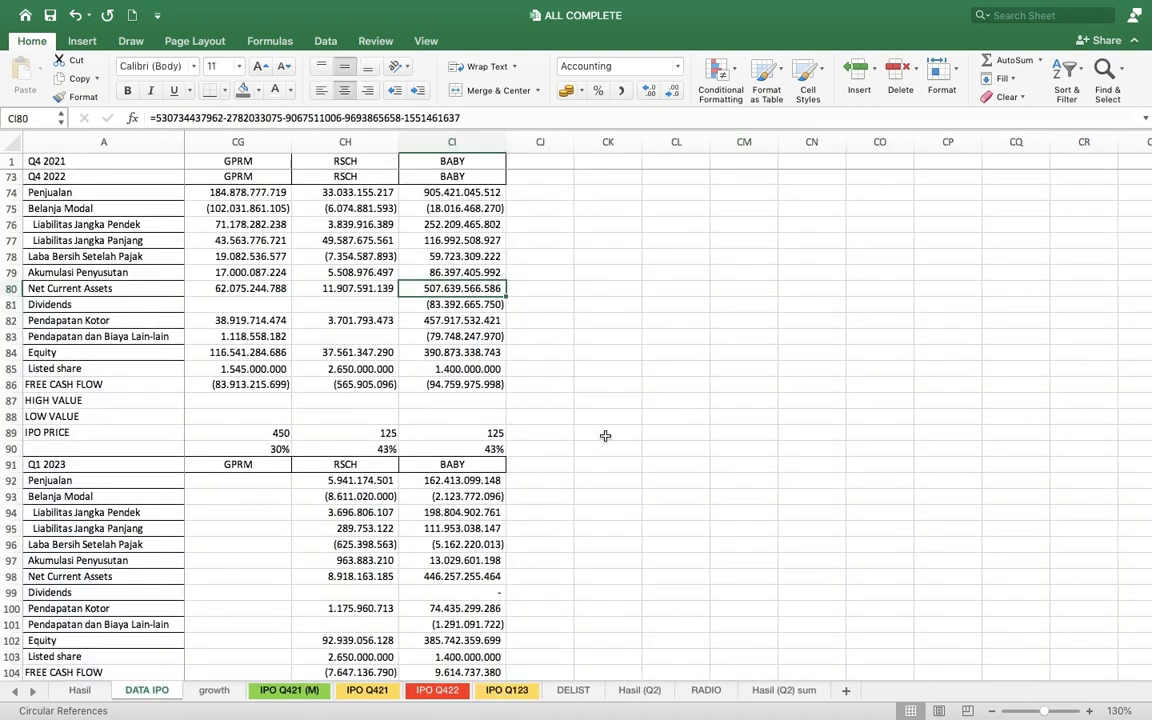
left_click(453, 561)
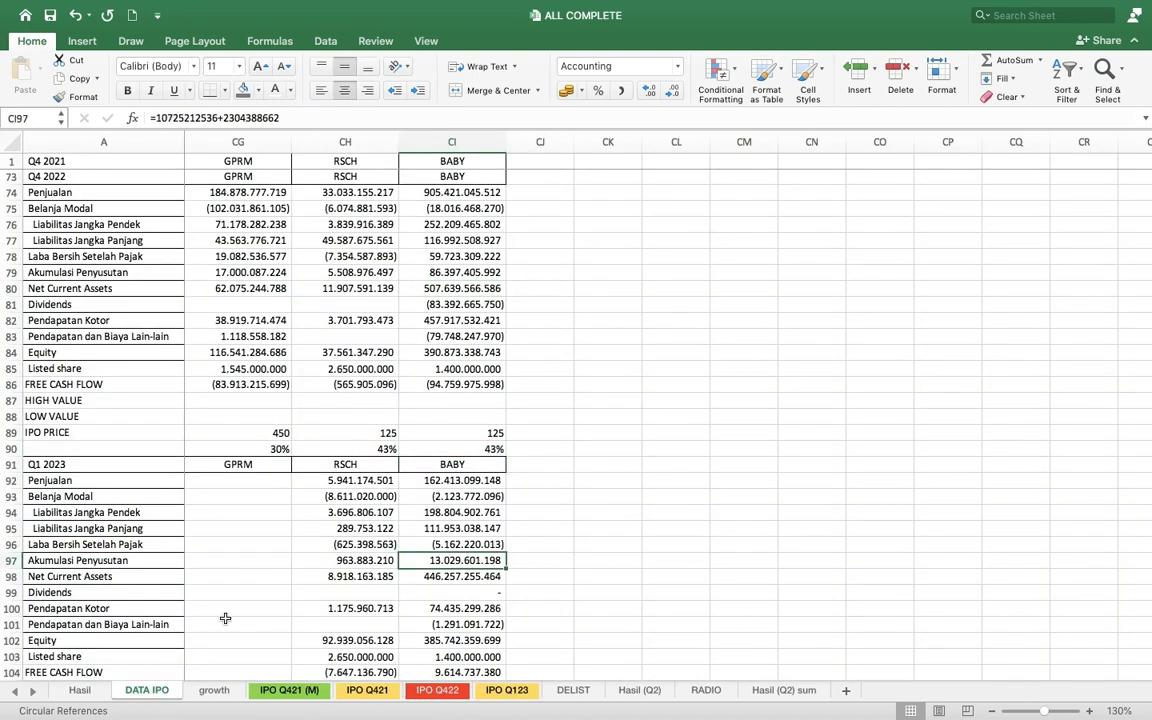
mouse_move(540, 716)
left_click(564, 693)
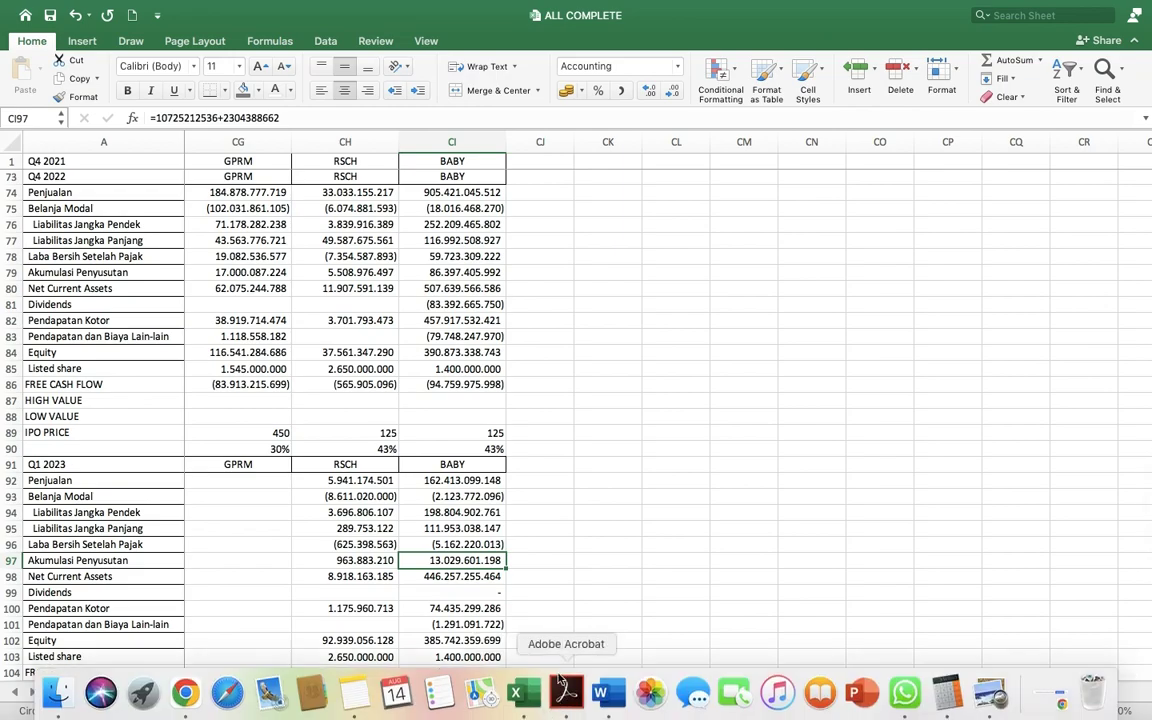
scroll(480, 380, "up", 5)
scroll(504, 400, "up", 2)
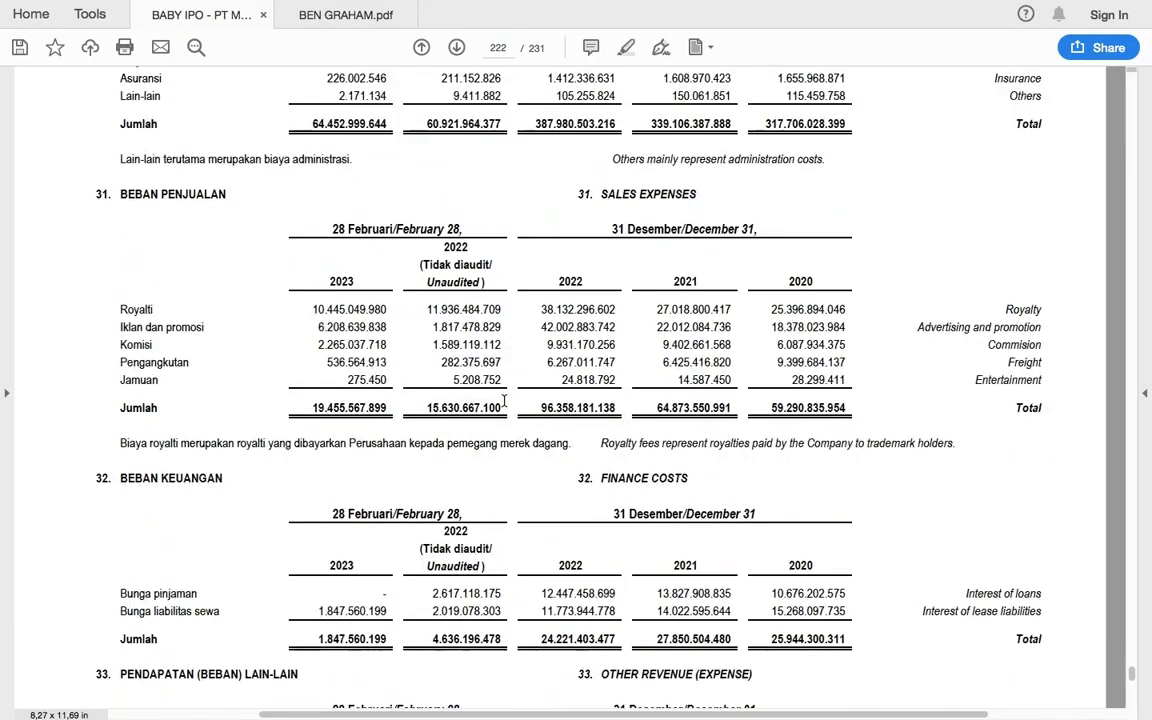
scroll(504, 400, "down", 5)
scroll(504, 400, "up", 10)
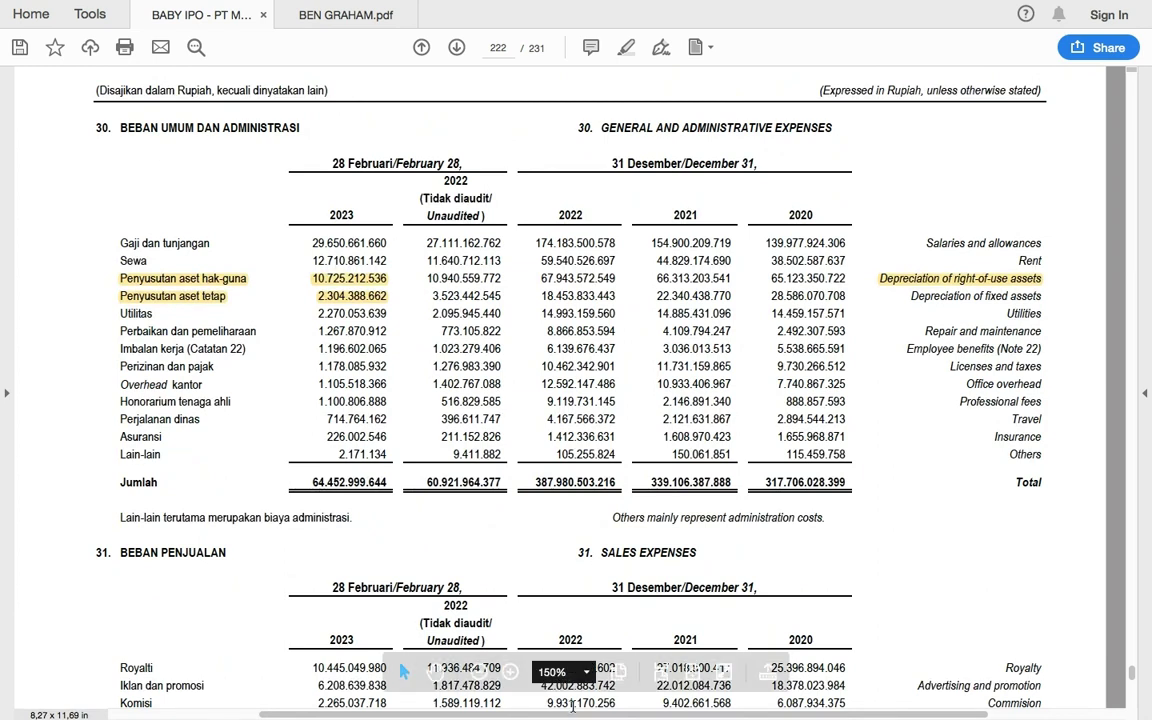
mouse_move(566, 705)
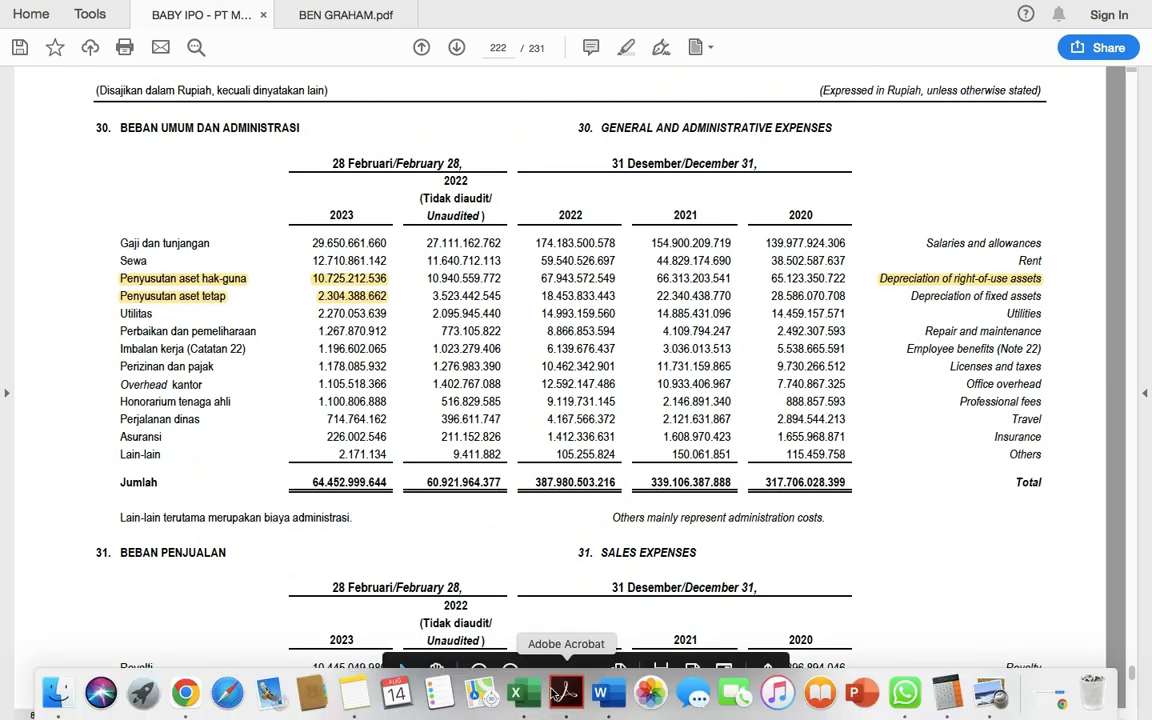
left_click(516, 692)
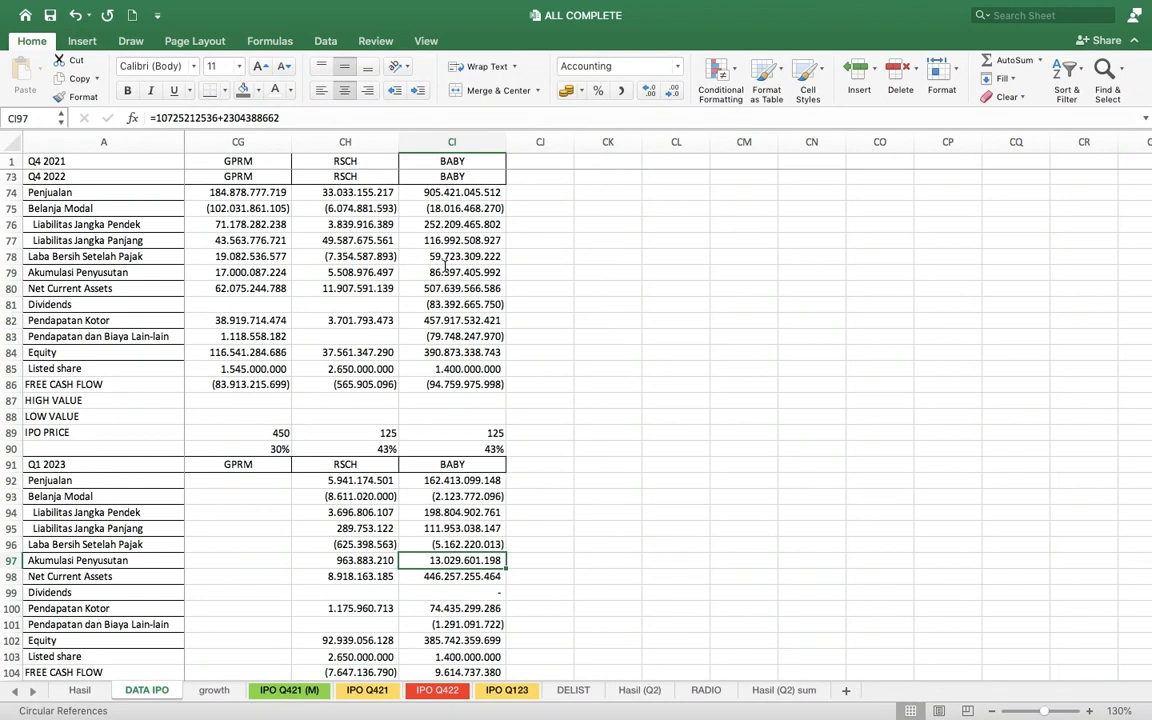
- Multiply the right-of-use depreciation by 0 in BABY's Q1 2023 Akumulasi Penyusutan formula, and open the IPO Q123 valuation
left_click(217, 118)
type("*0")
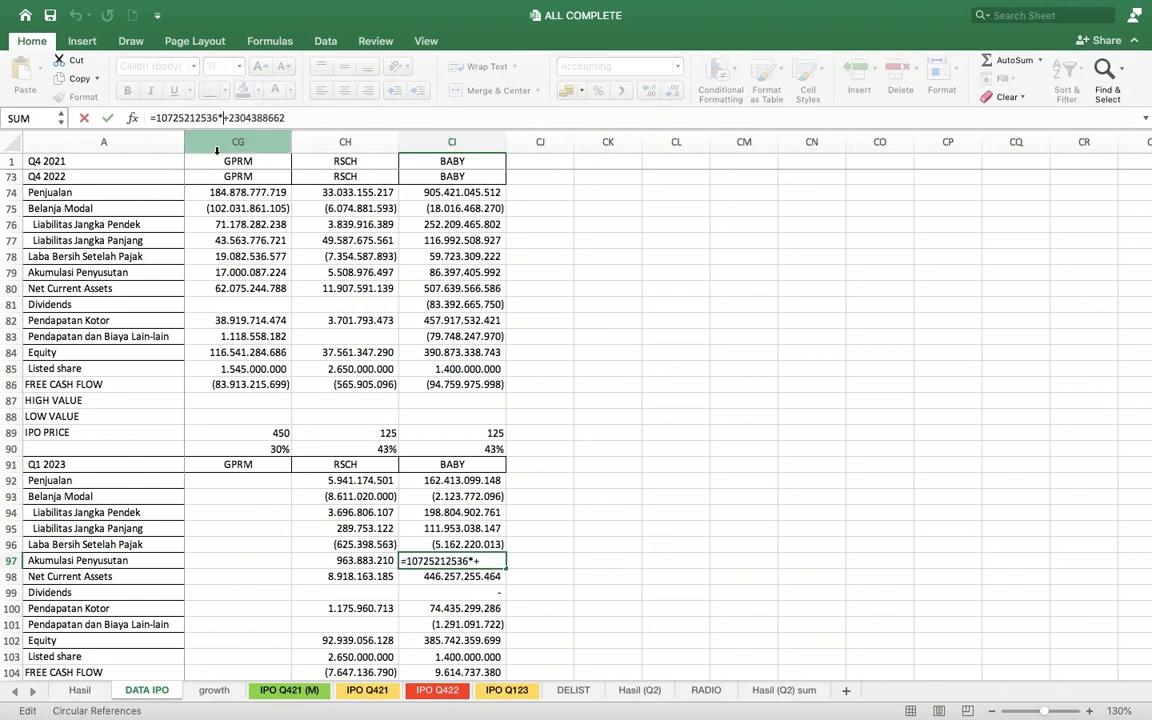
key("Return")
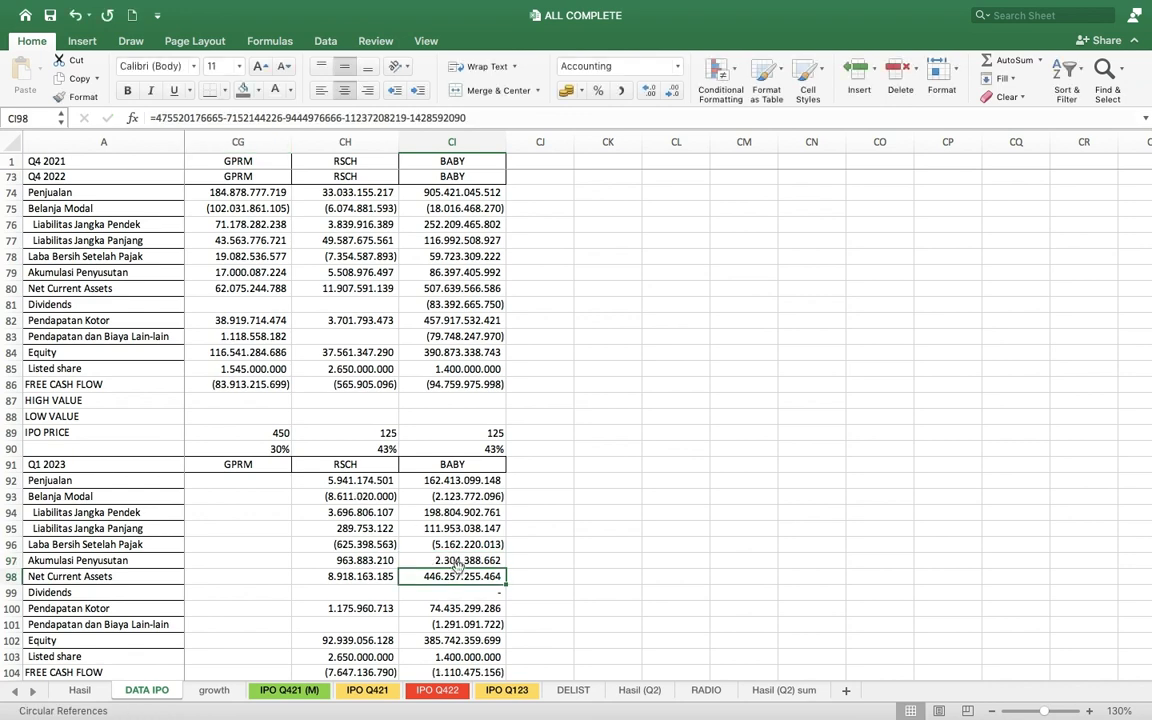
left_click(506, 690)
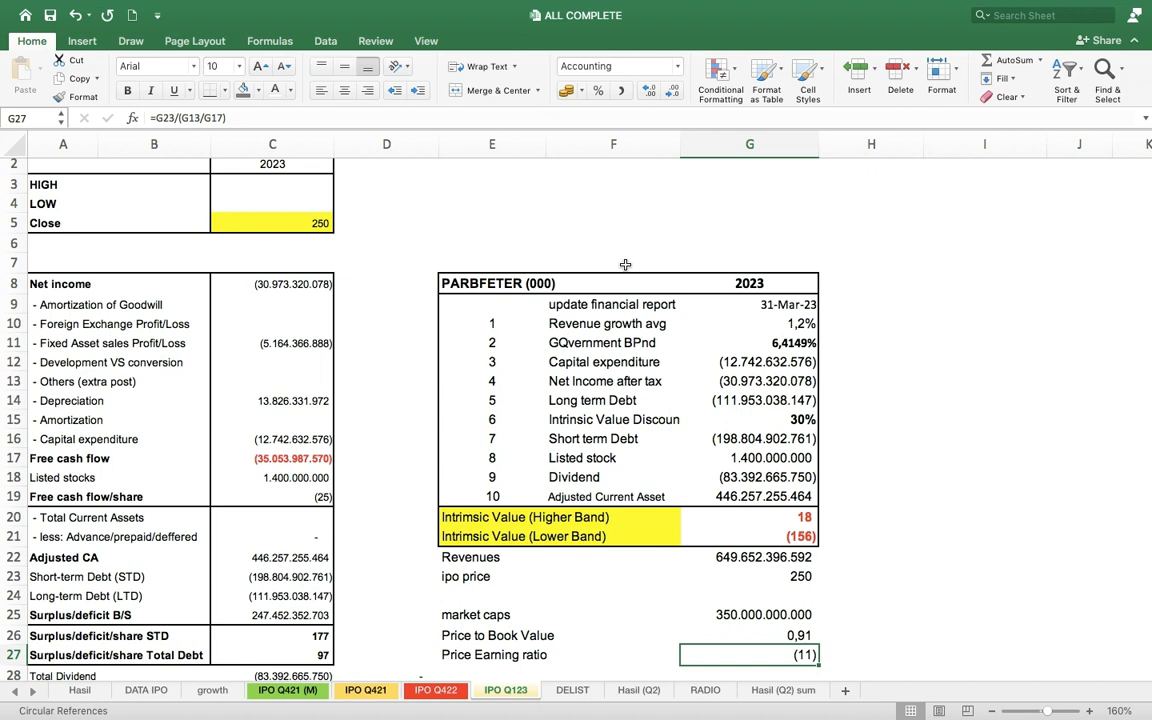
- Try a 2% average revenue growth in the 2023 parameters on IPO Q123, and undo the change
left_click(798, 324)
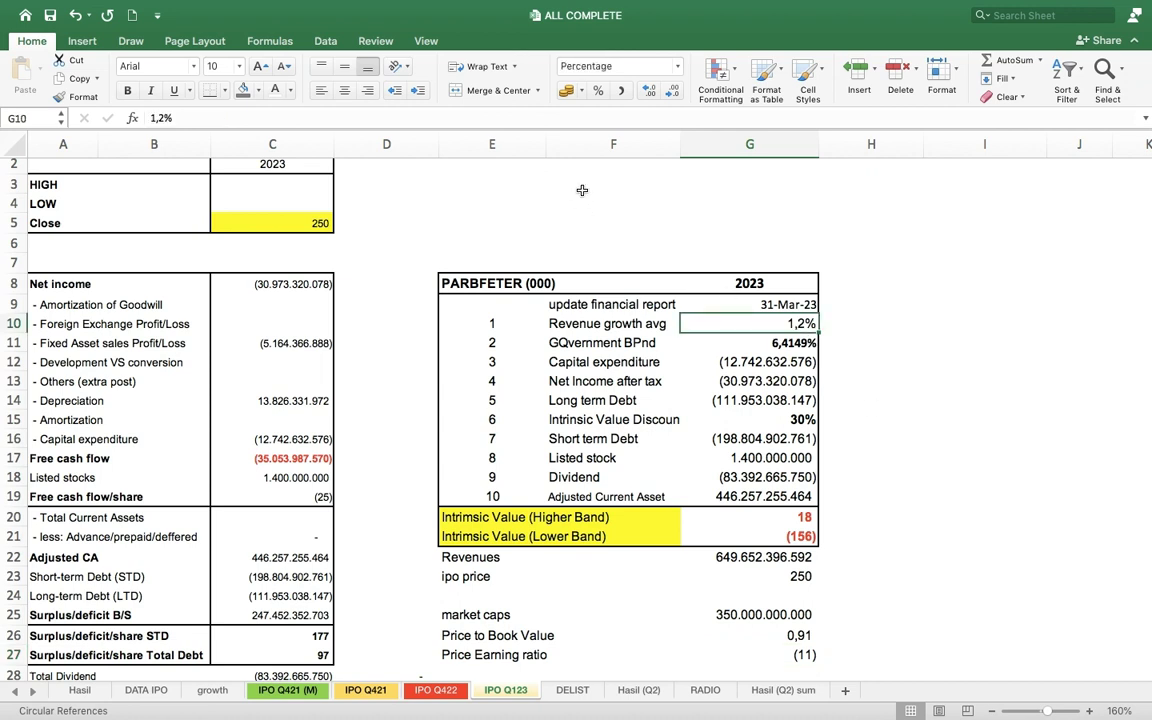
type("2")
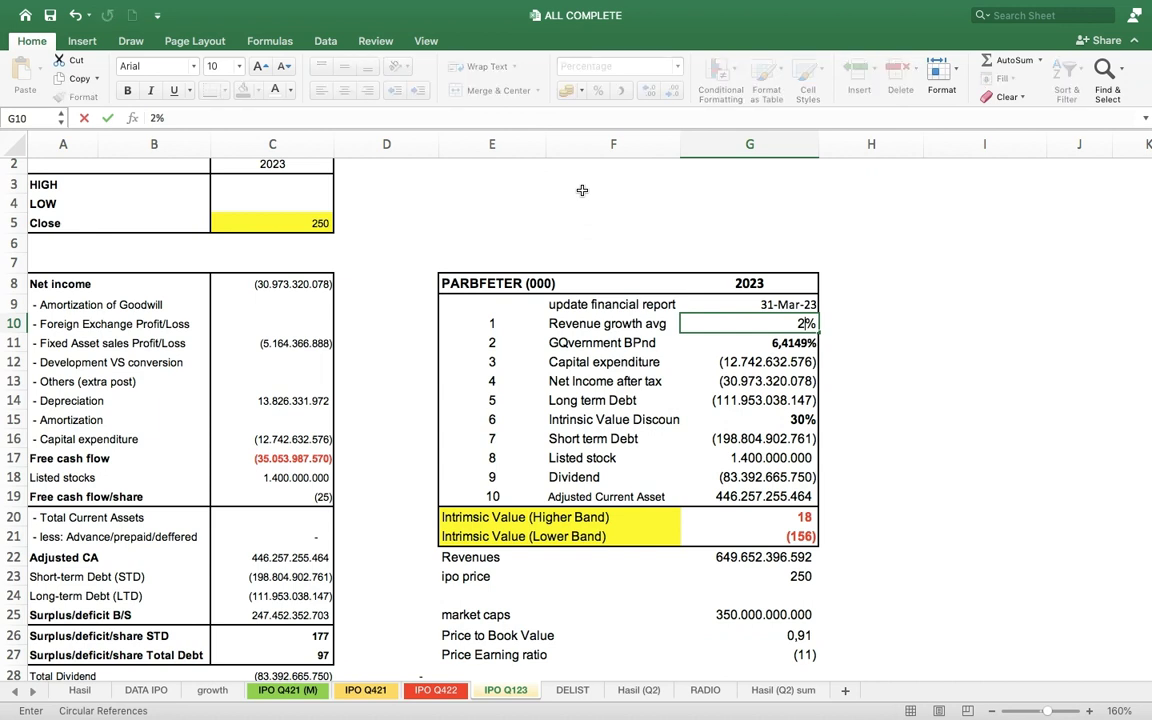
key("Return")
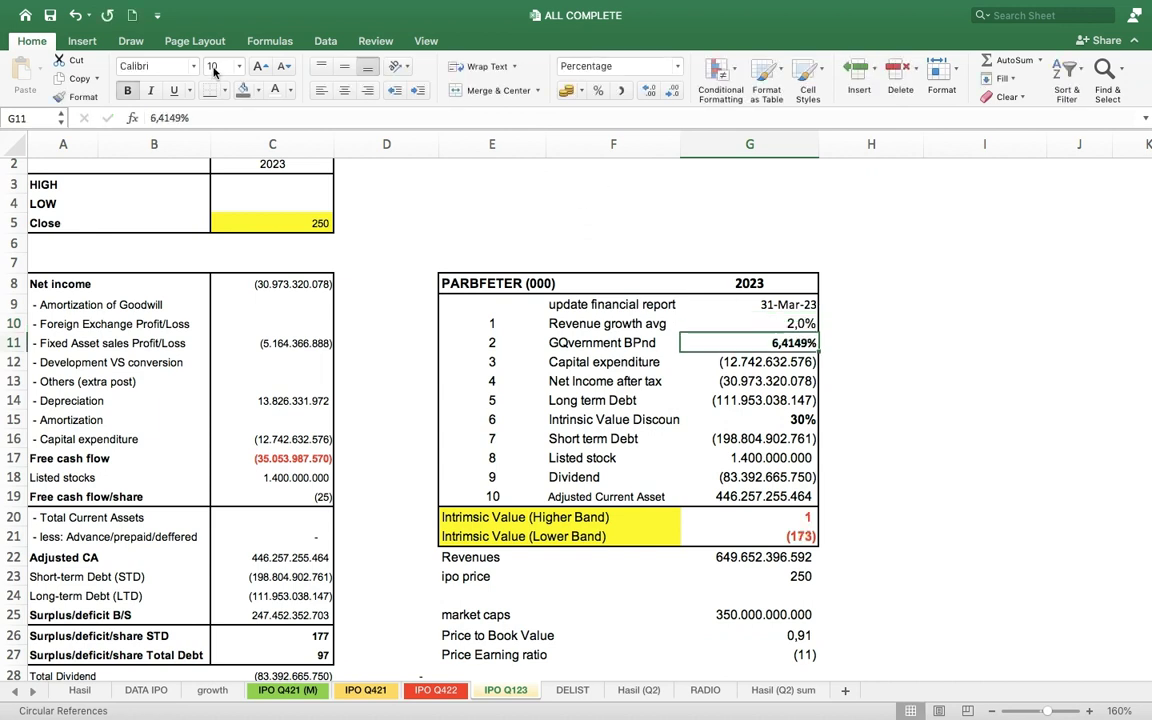
key("ctrl+z")
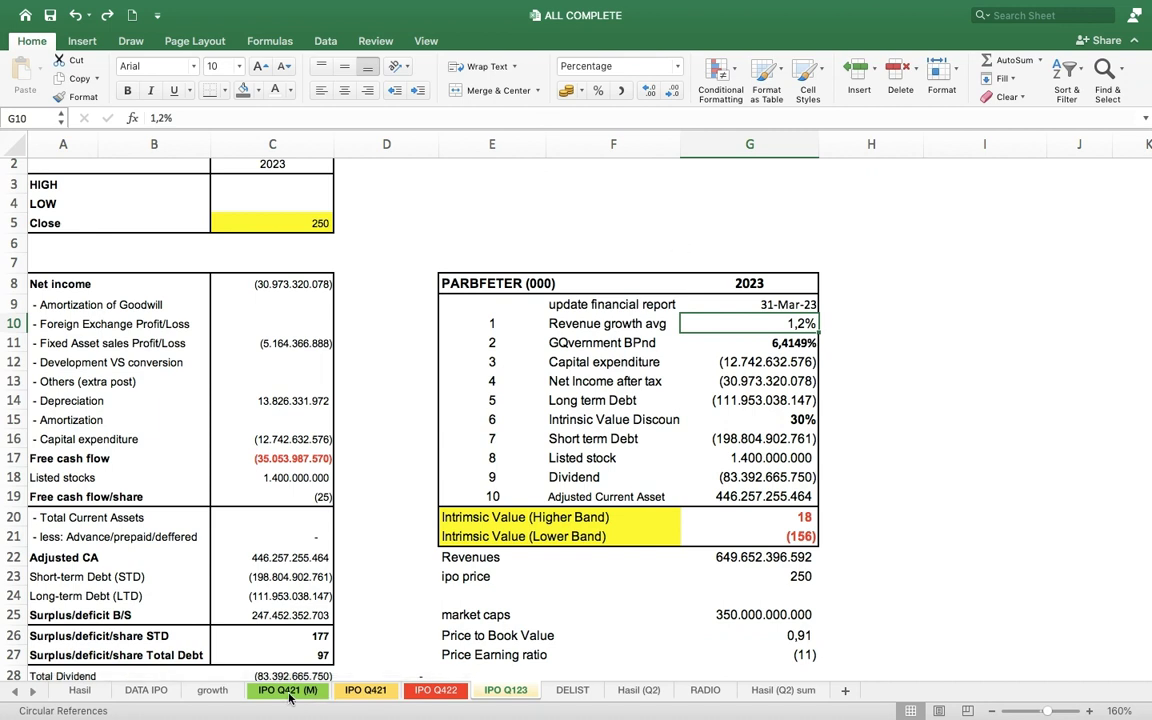
- Set the right-of-use depreciation multiplier to 1 in BABY's Q1 2023 Akumulasi Penyusutan formula on DATA IPO, and reopen IPO Q123
left_click(160, 690)
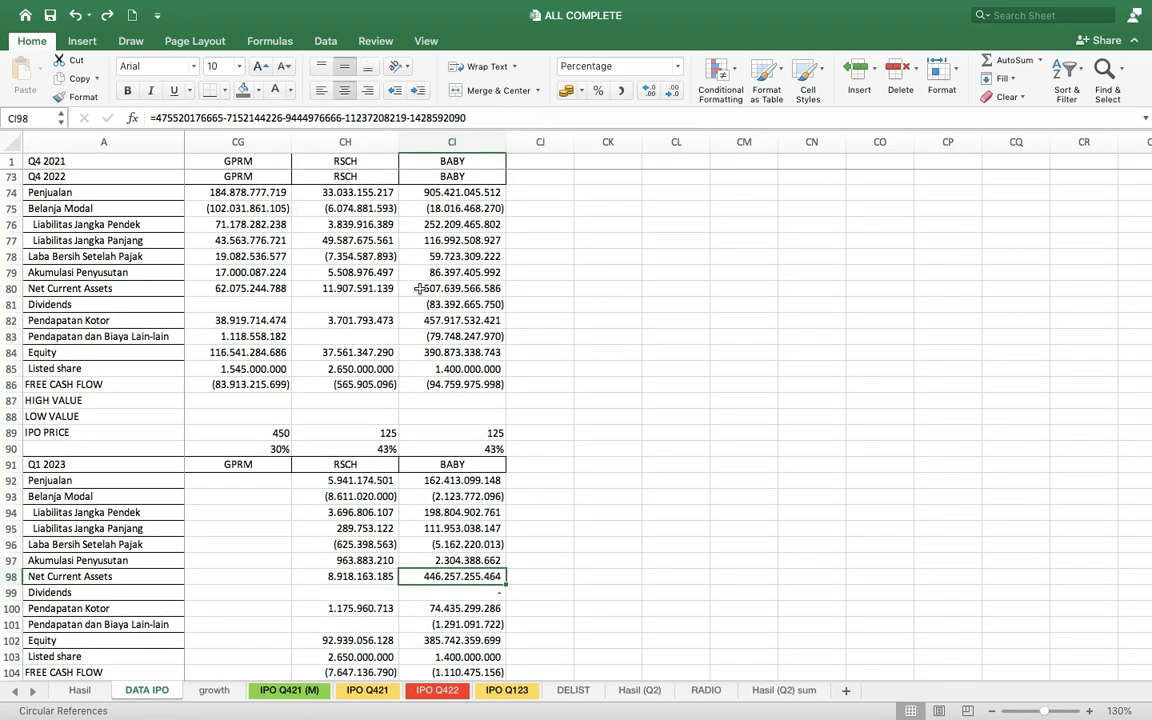
left_click(436, 560)
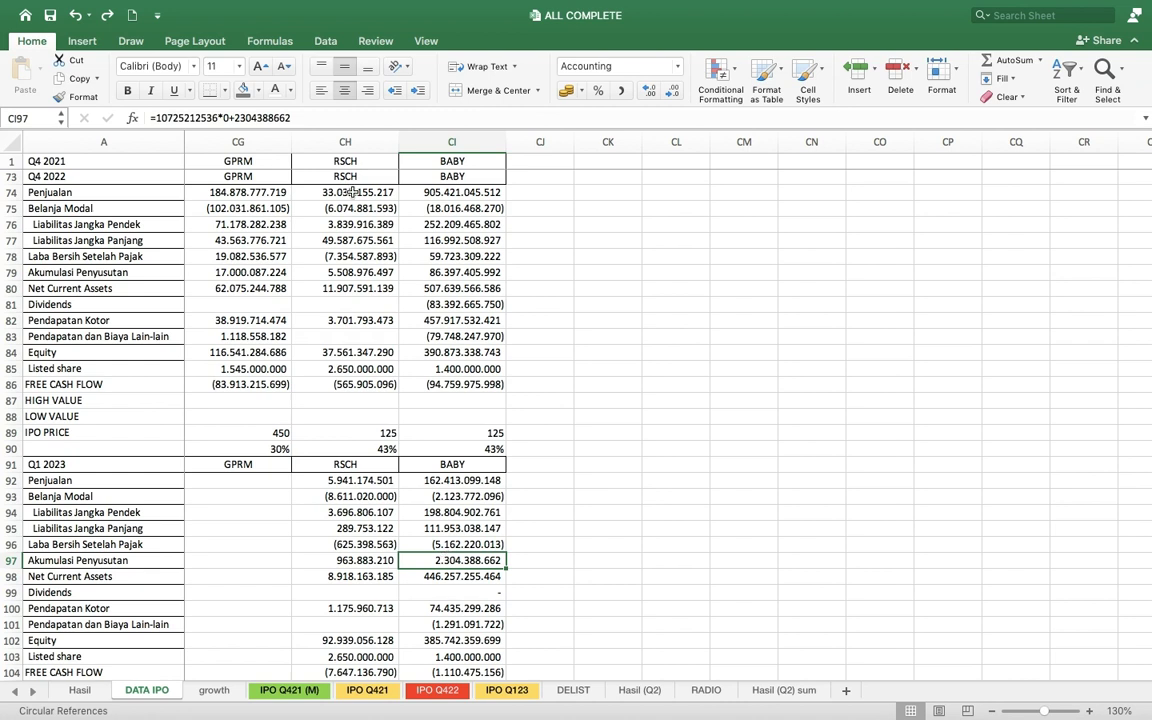
left_click(226, 117)
type("1")
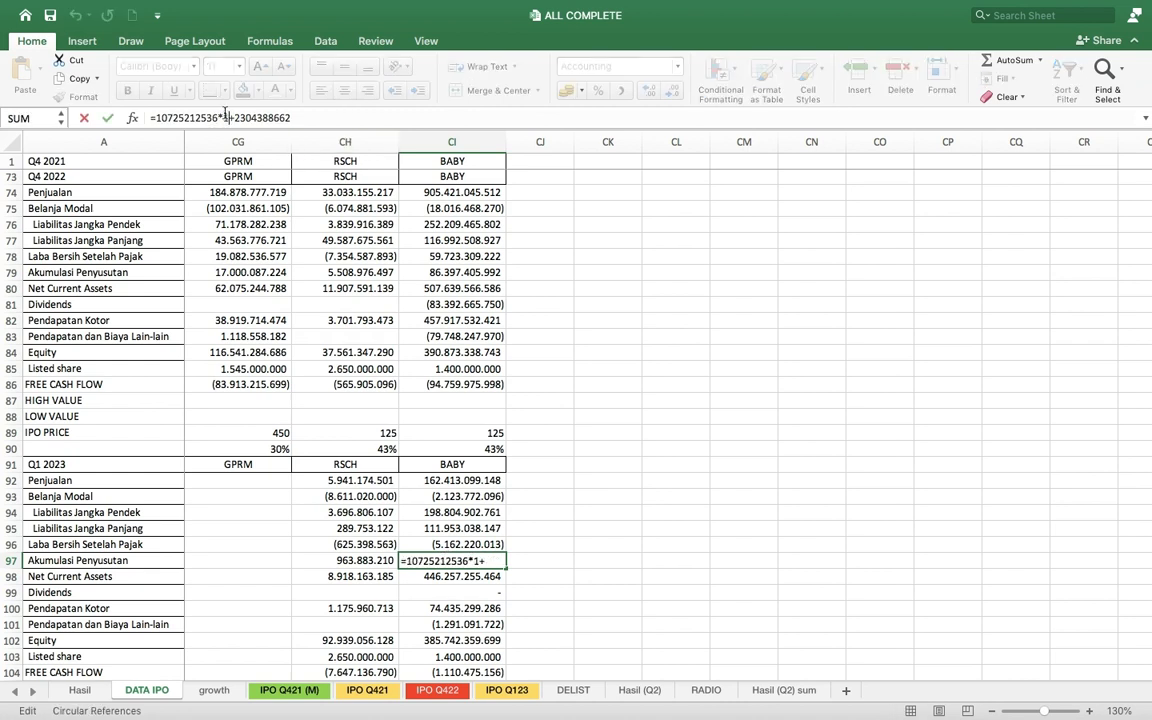
key("Return")
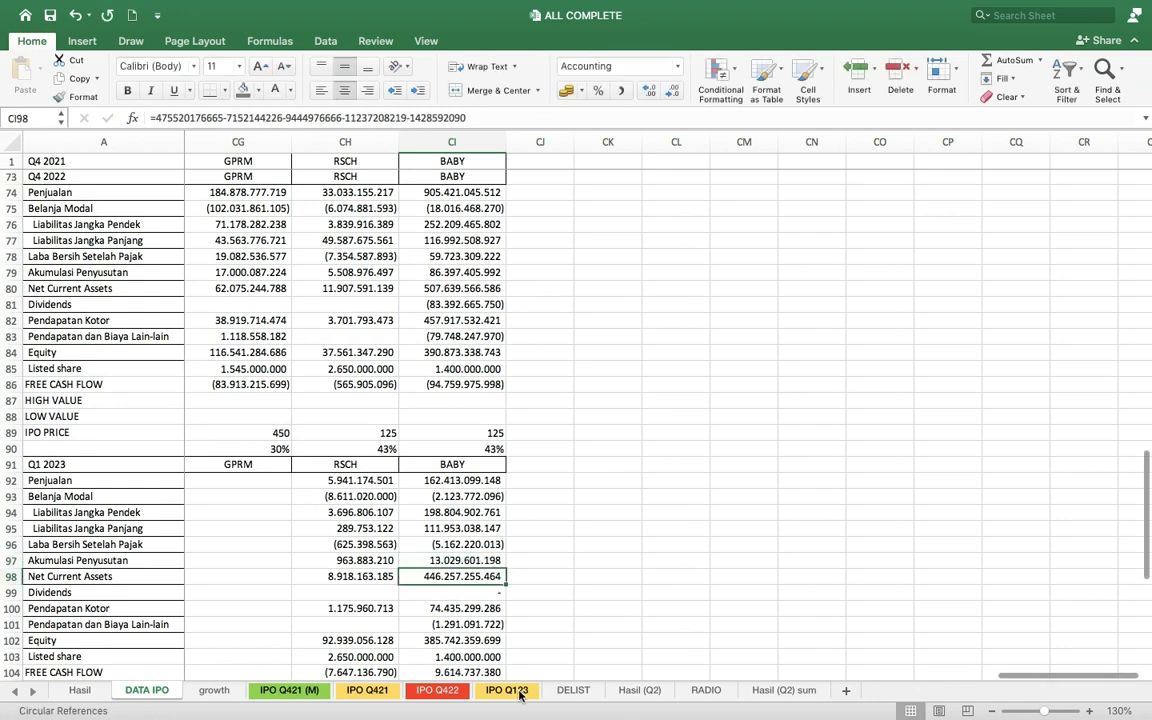
left_click(507, 690)
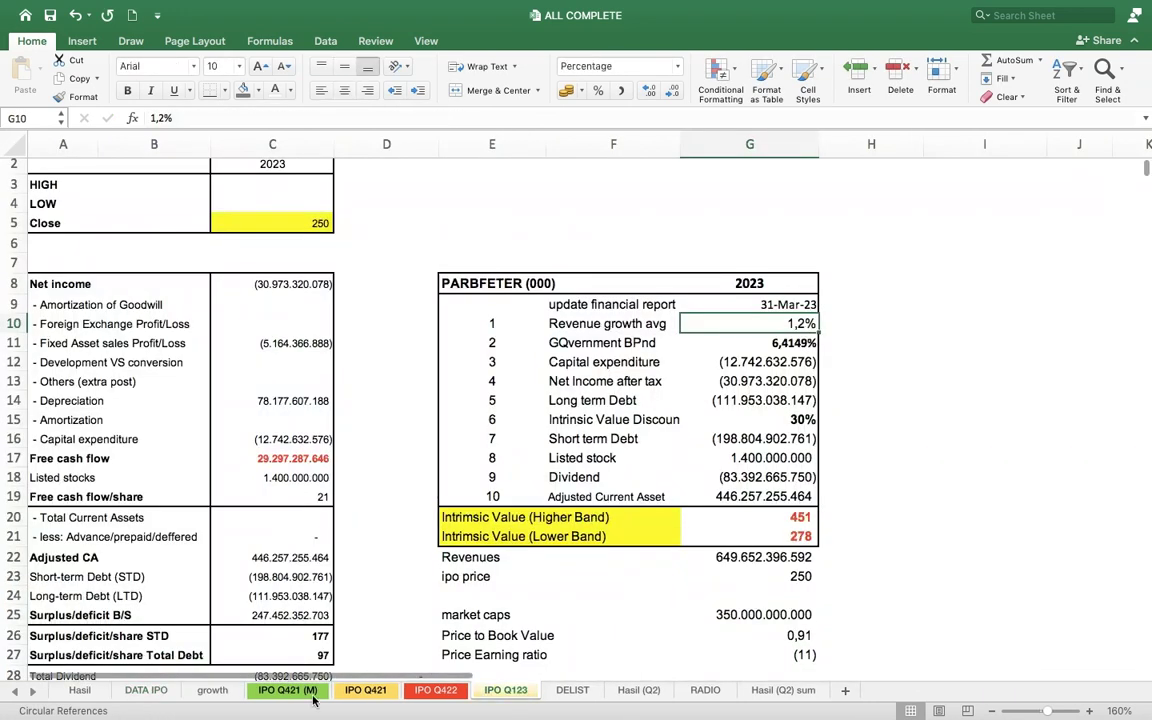
- Compare BABY's Q4 2022 Akumulasi Penyusutan formula on DATA IPO with the 2022 depreciation in note 30 in Adobe Acrobat, and return to Excel
left_click(132, 691)
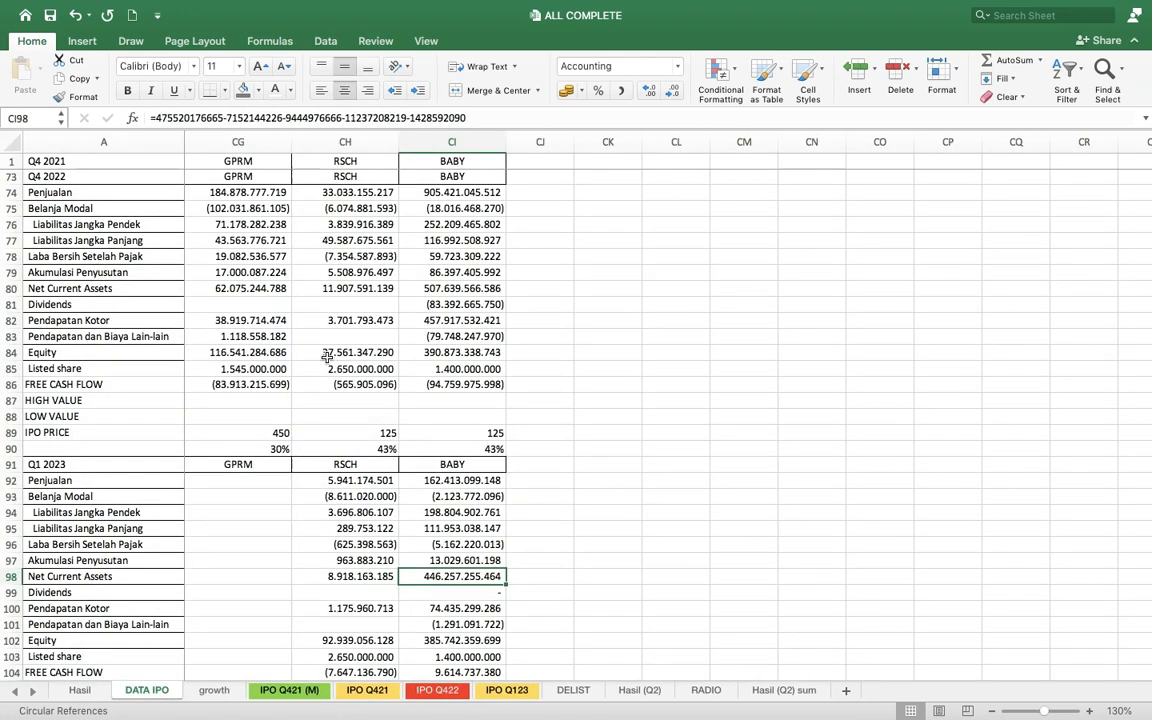
left_click(444, 266)
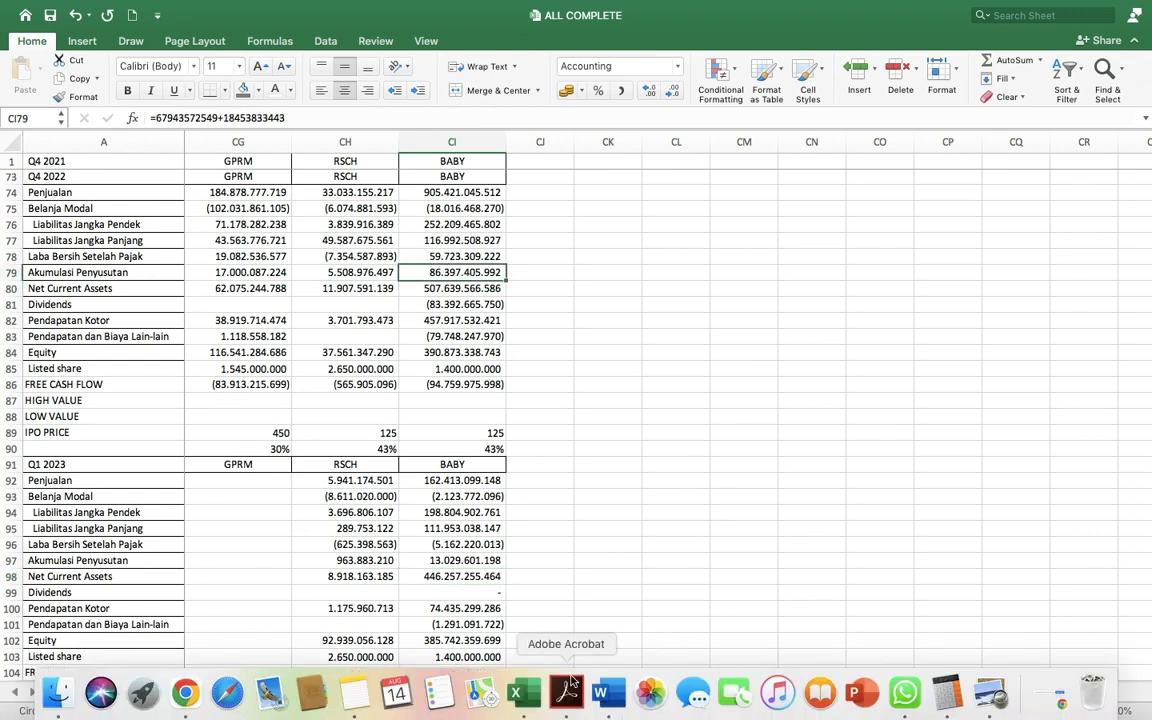
left_click(597, 692)
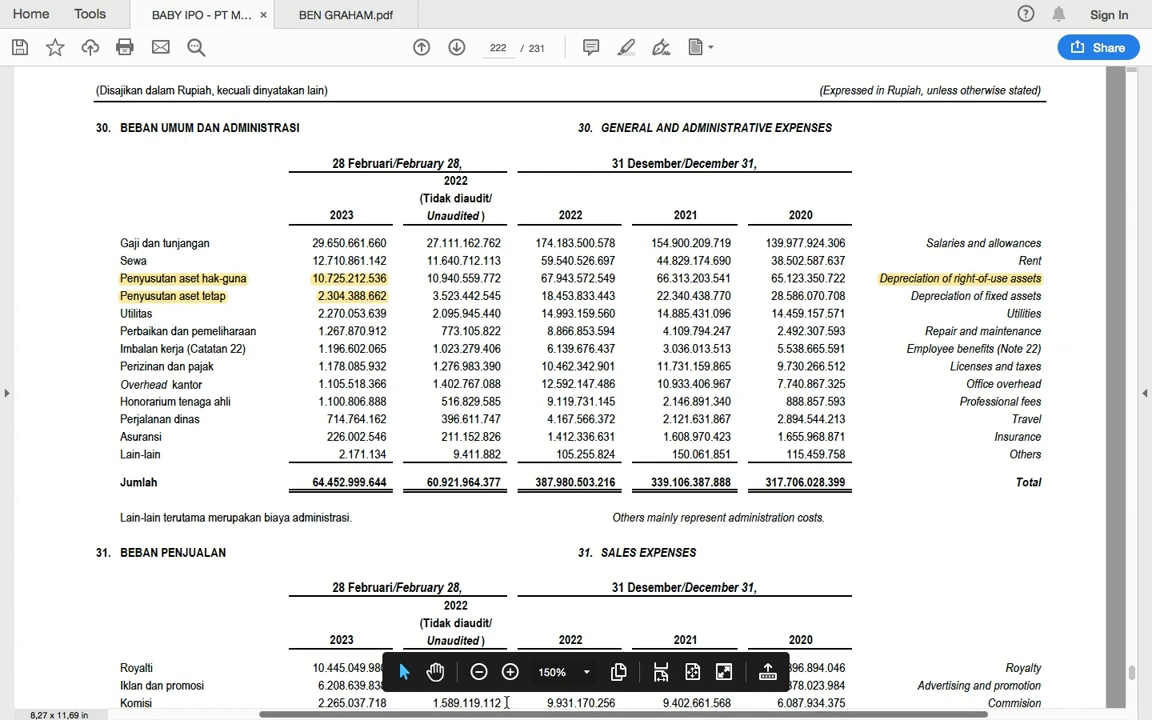
mouse_move(518, 710)
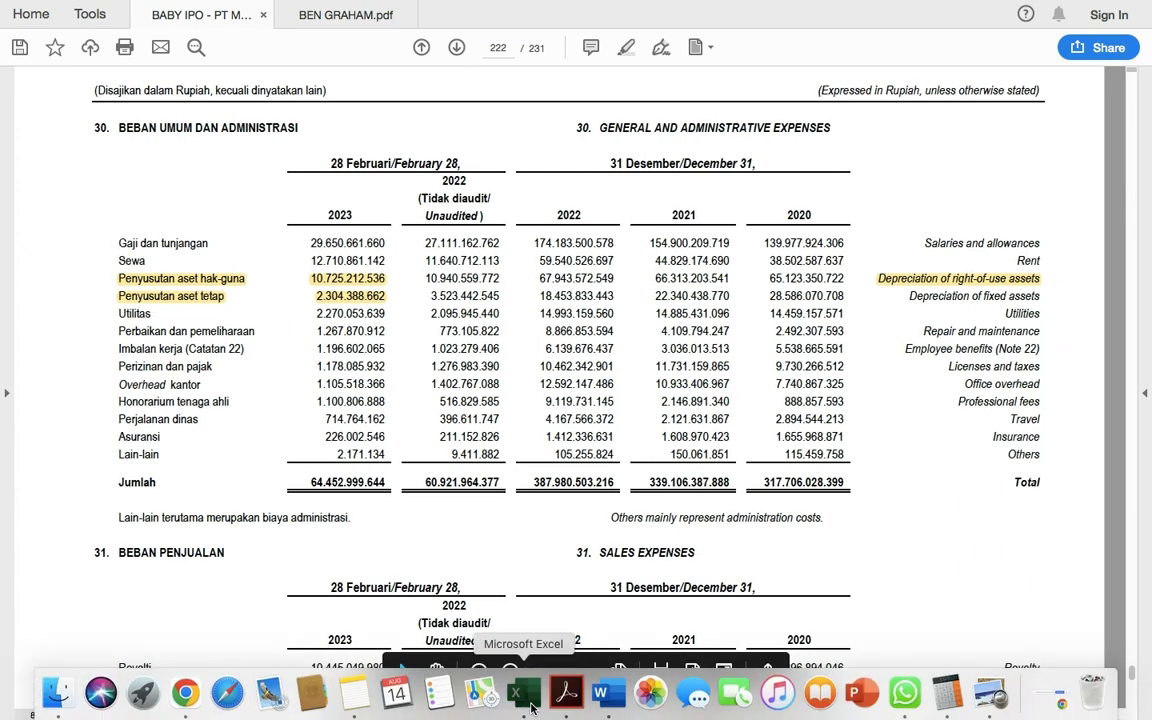
left_click(523, 693)
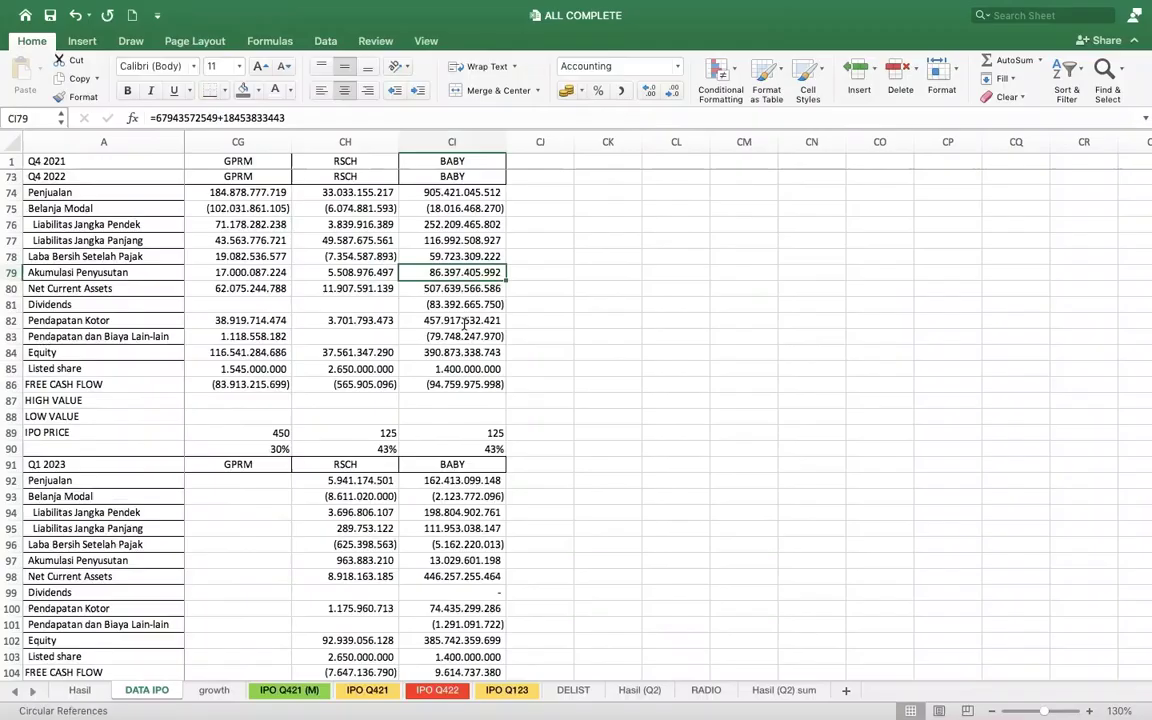
- Multiply the right-of-use depreciation by 0 in BABY's Q4 2022 Akumulasi Penyusutan formula, and open the IPO Q422 valuation
left_click(219, 117)
type("*0")
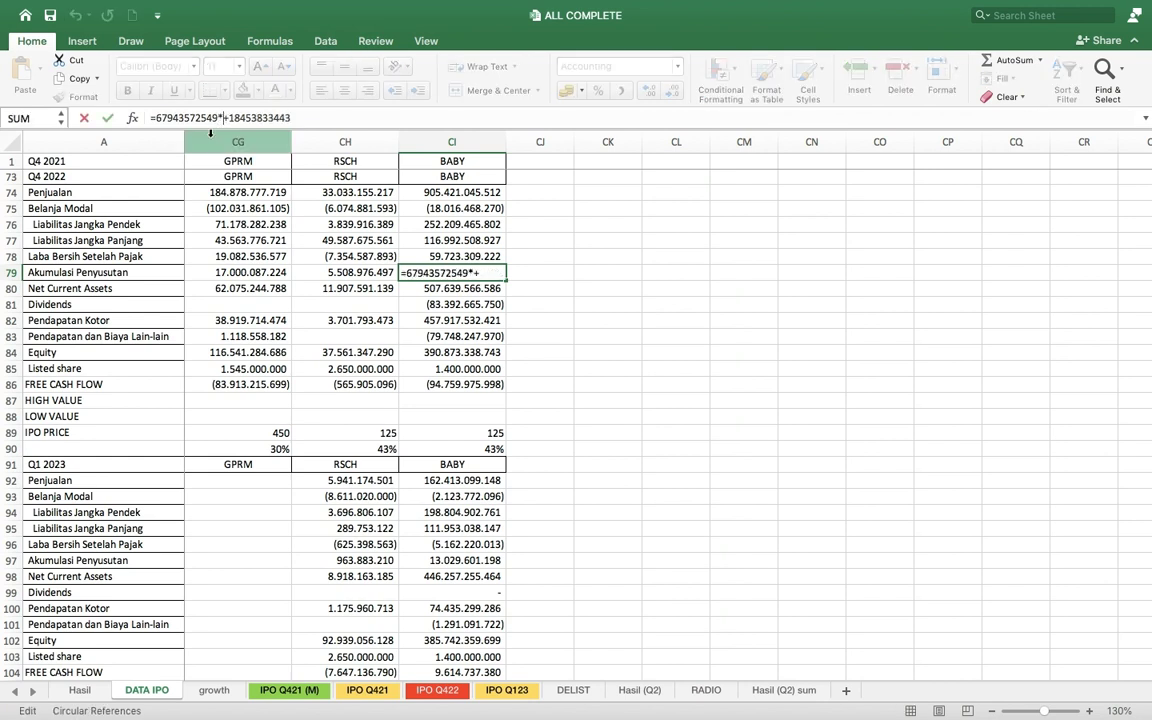
key("Return")
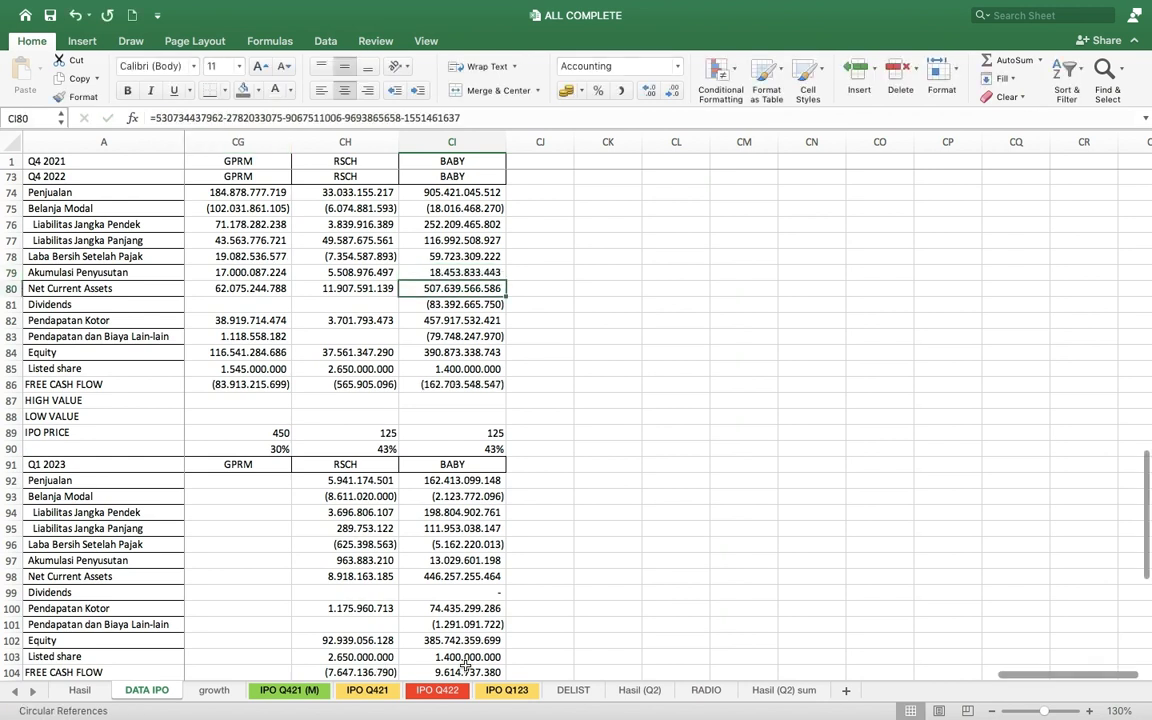
left_click(440, 690)
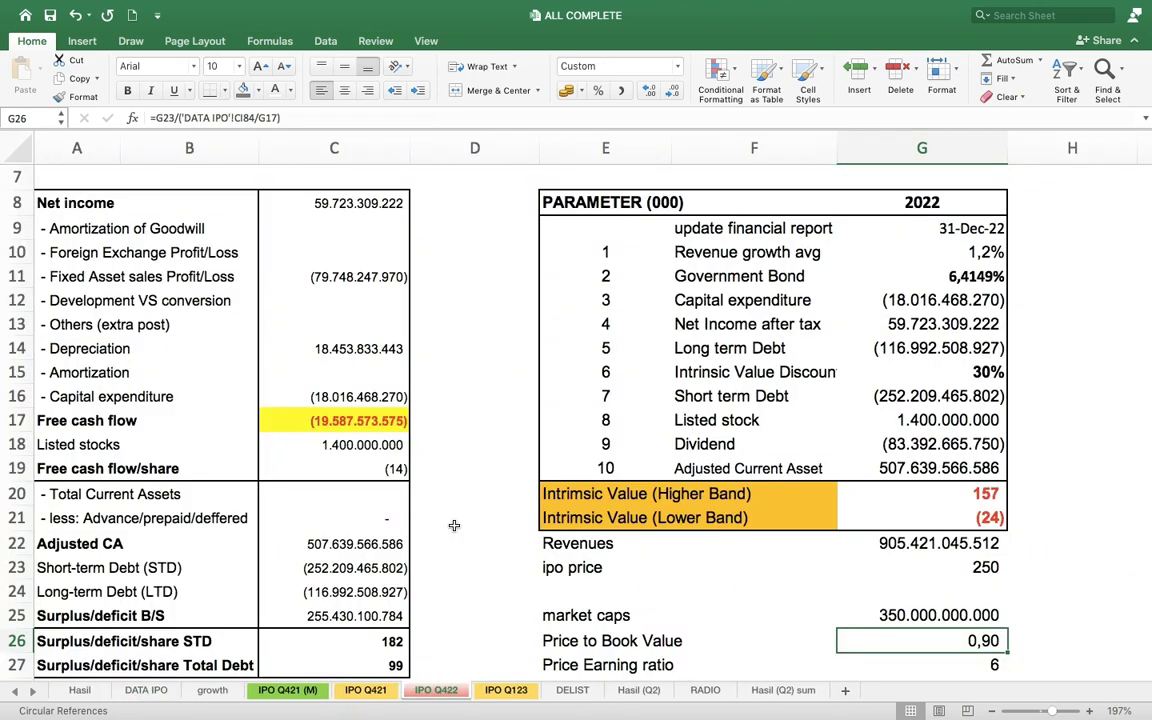
- Restore the full right-of-use depreciation in BABY's Q4 2022 Akumulasi Penyusutan formula on DATA IPO, and reopen IPO Q422
left_click(168, 694)
left_click(463, 272)
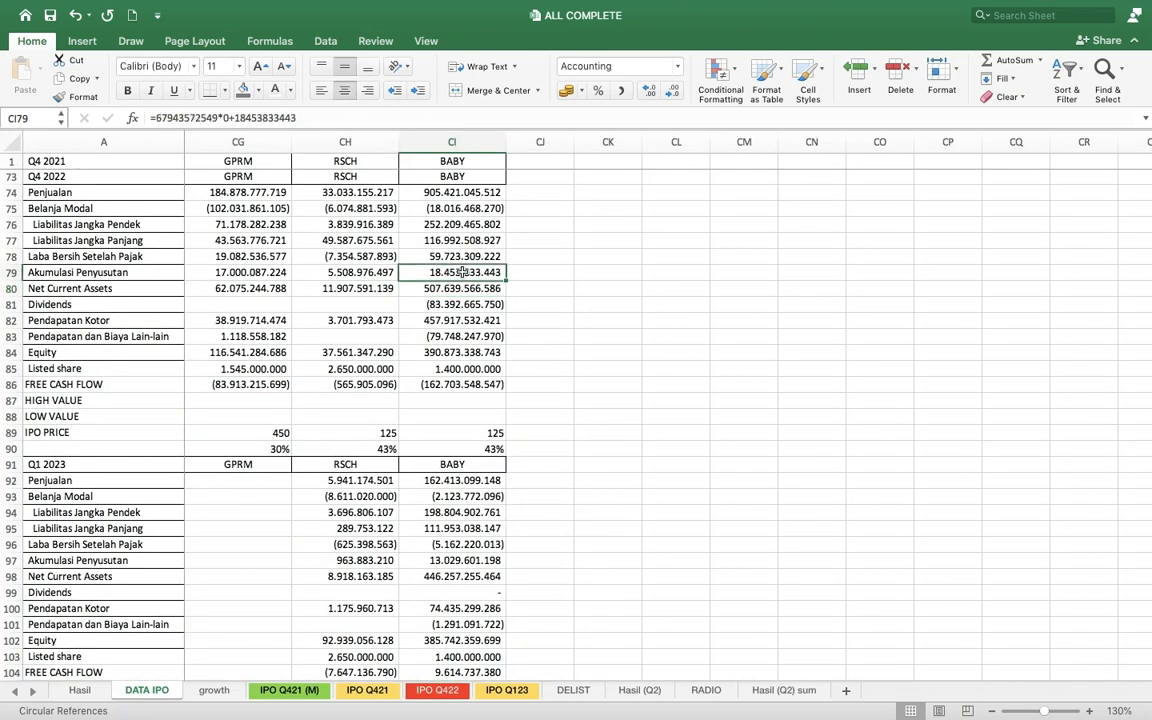
left_click(226, 118)
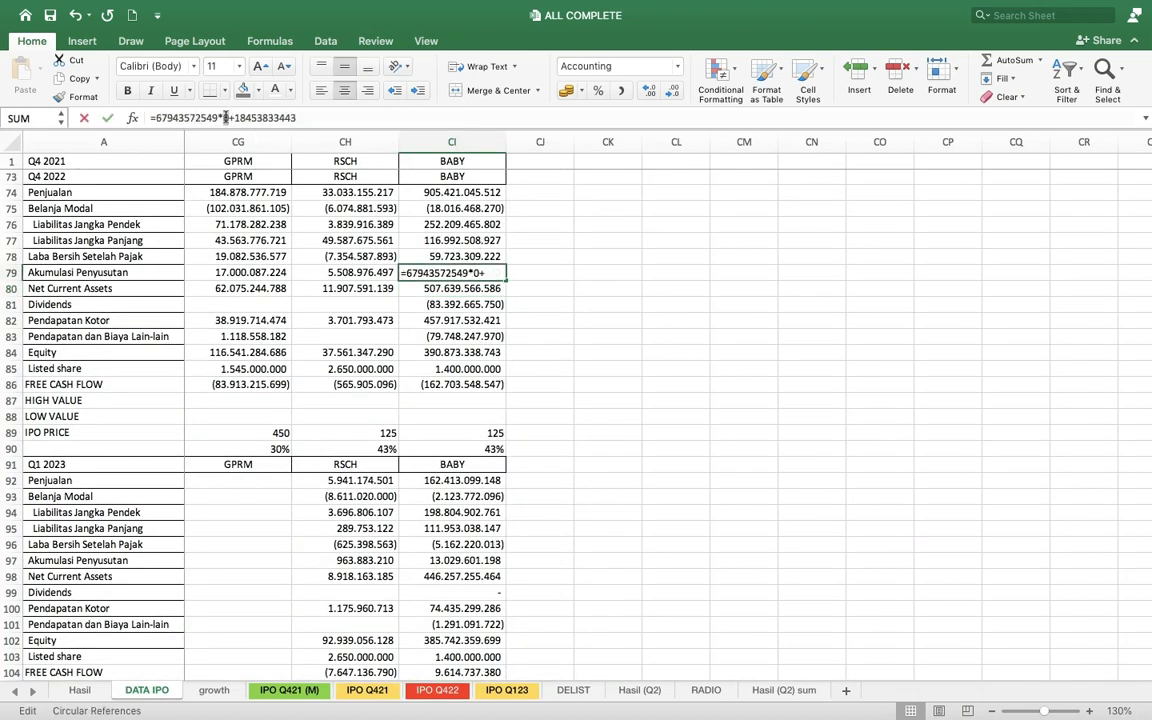
key("BackSpace")
key("Return")
left_click(437, 690)
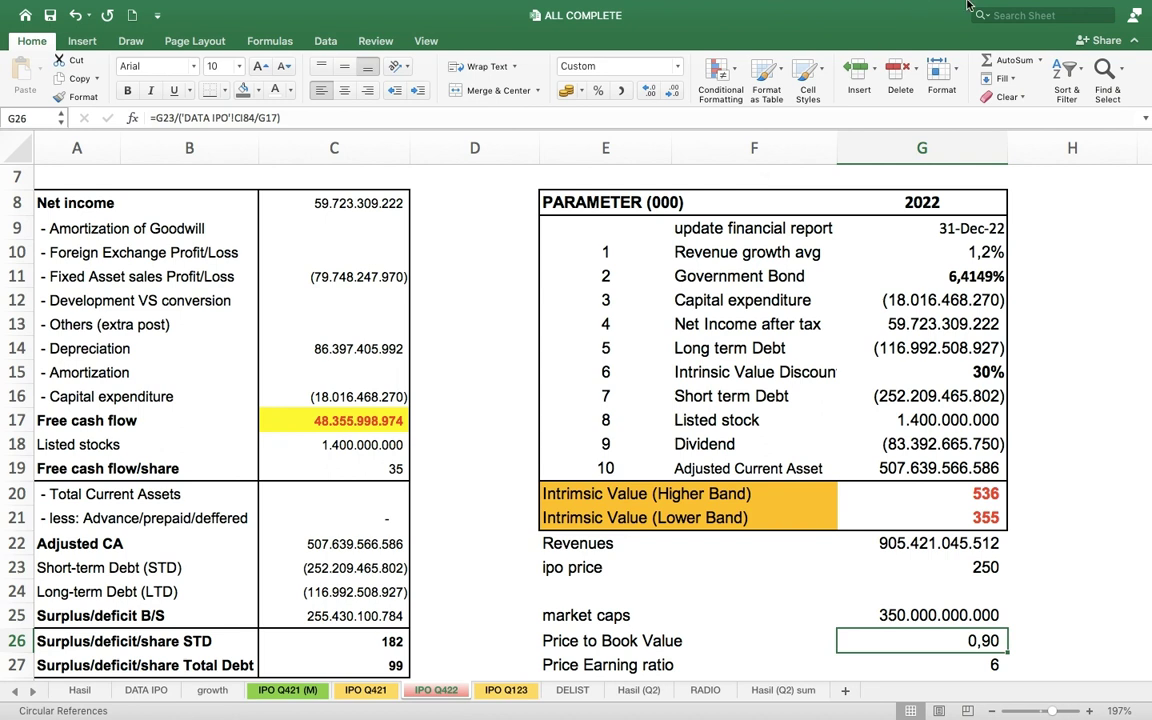
- Set the average revenue growth to 2% in the 2022 parameter table on IPO Q422
left_click(986, 248)
type("2")
key("Return")
left_click(858, 352)
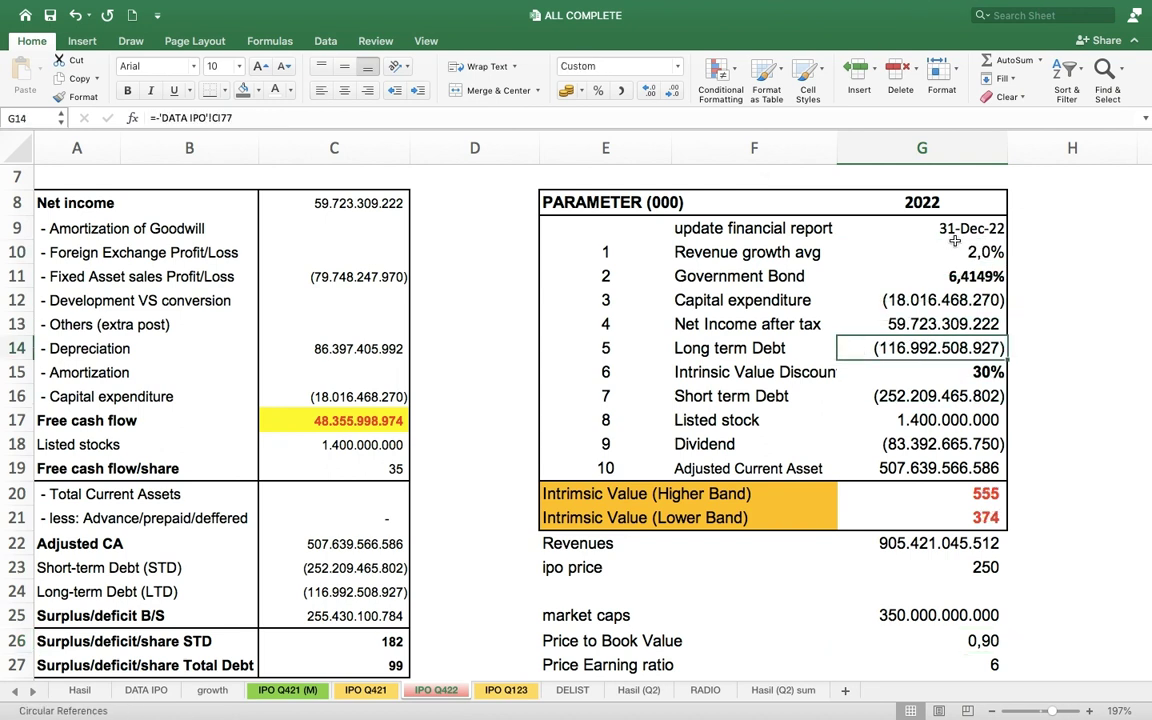
- Set the average revenue growth to 3% in the 2022 parameter table
left_click(845, 254)
type("3")
left_click(900, 348)
- On DATA IPO, multiply the right-of-use depreciation by 0 in BABY's Q4 2022 Akumulasi Penyusutan formula, and view the resulting valuation on IPO Q422
left_click(140, 690)
left_click(415, 272)
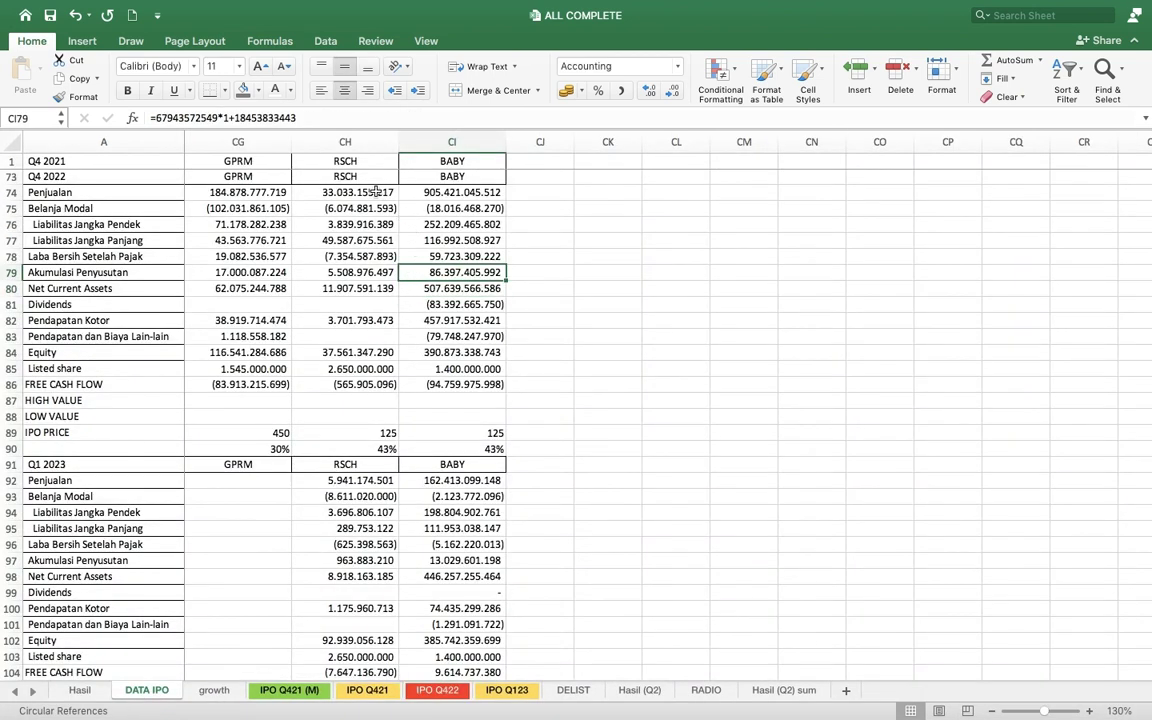
left_click(228, 118)
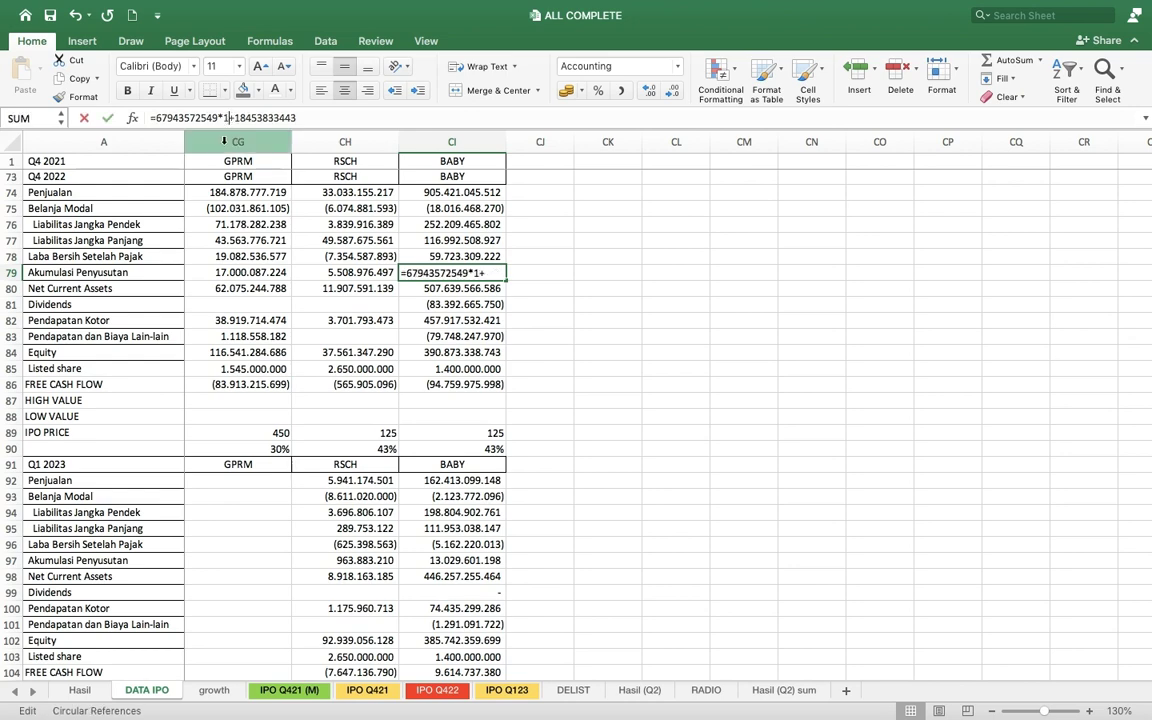
key("BackSpace")
type("0")
key("Return")
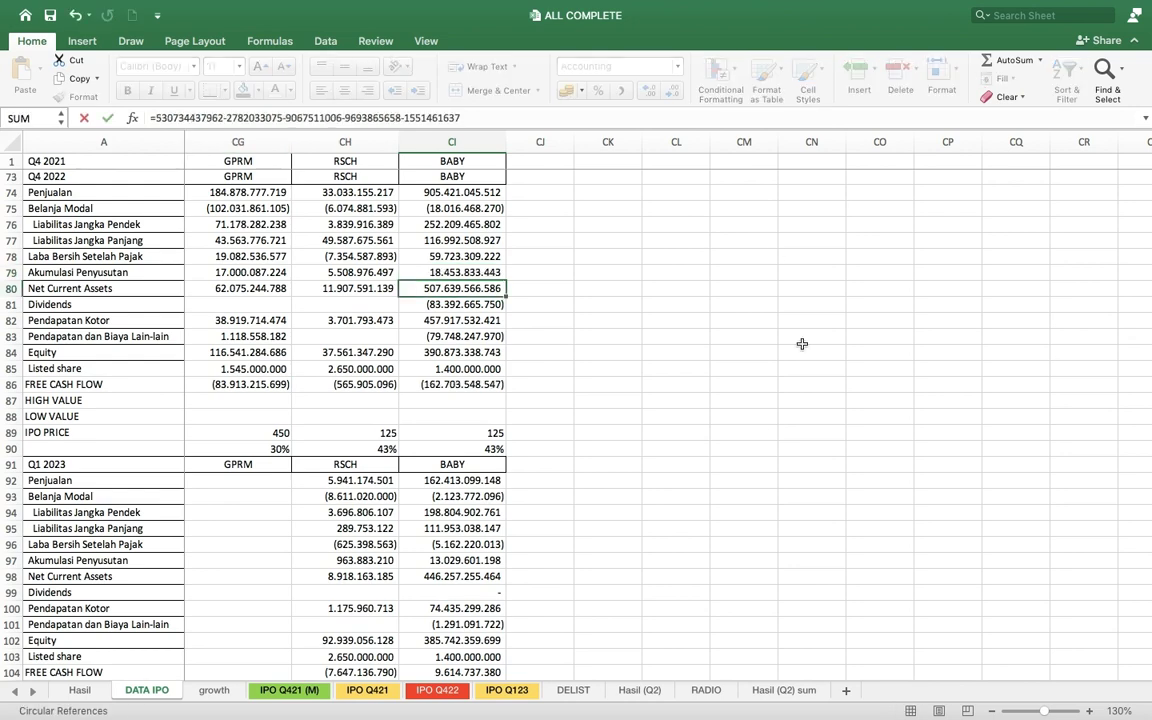
left_click(437, 690)
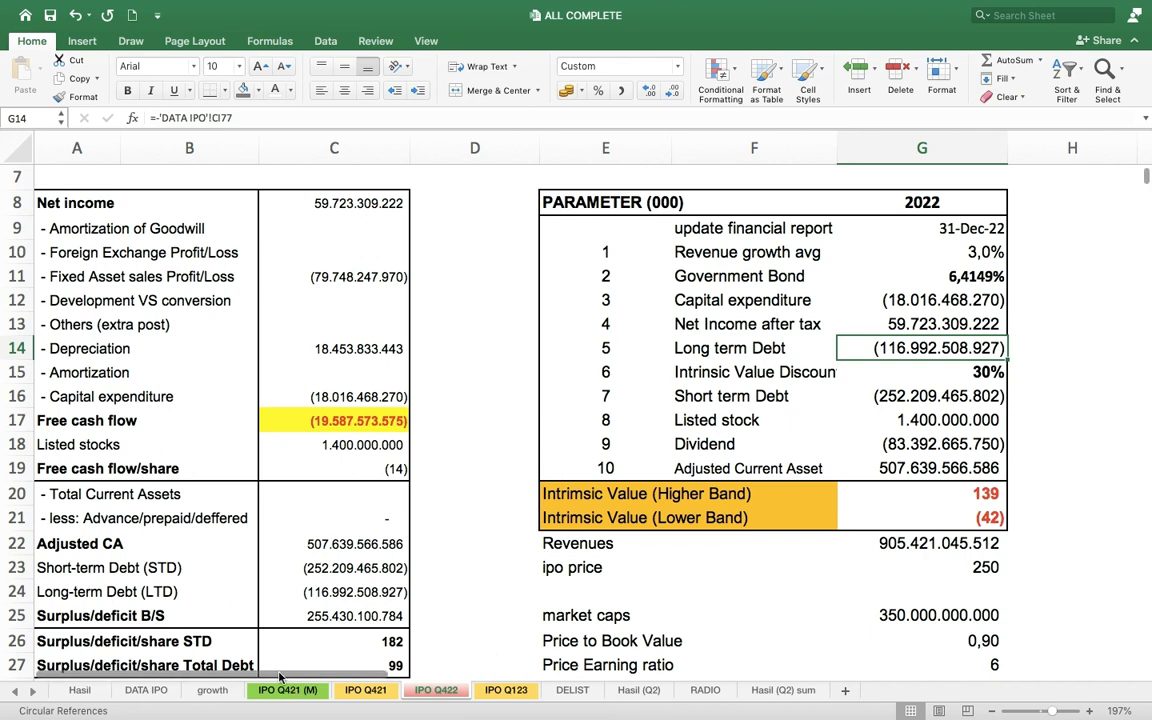
- Change the right-of-use depreciation multiplier back to 1 in BABY's Q4 2022 Akumulasi Penyusutan formula on DATA IPO
left_click(146, 691)
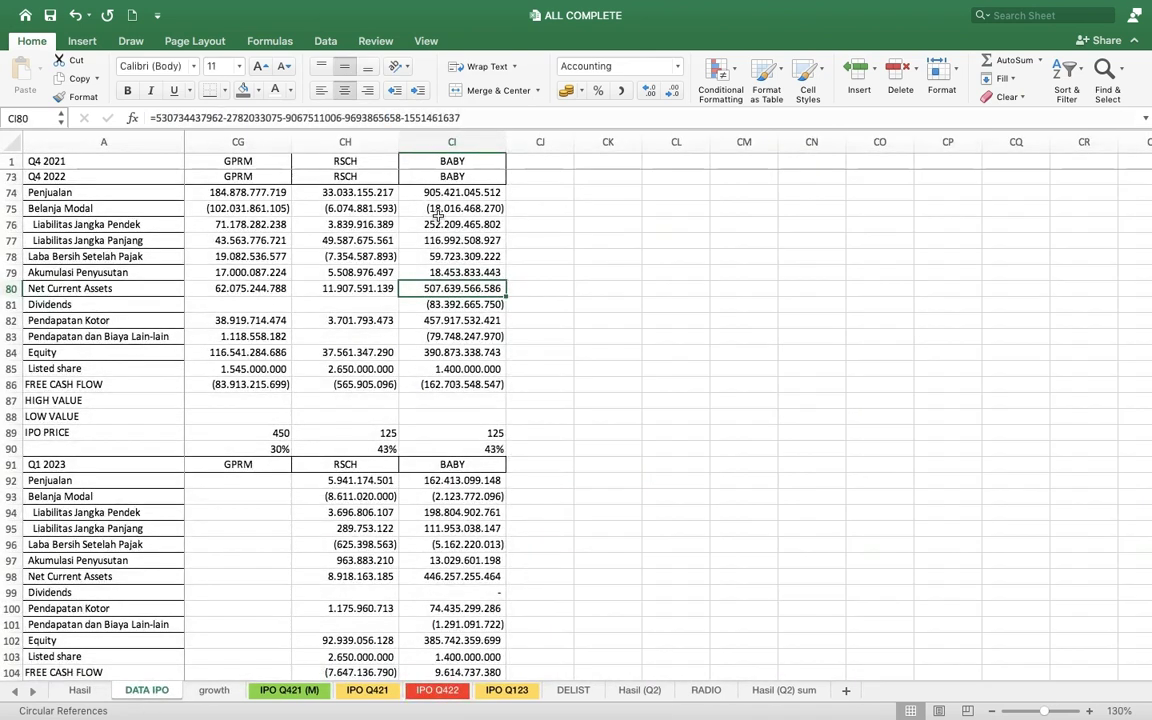
left_click(443, 272)
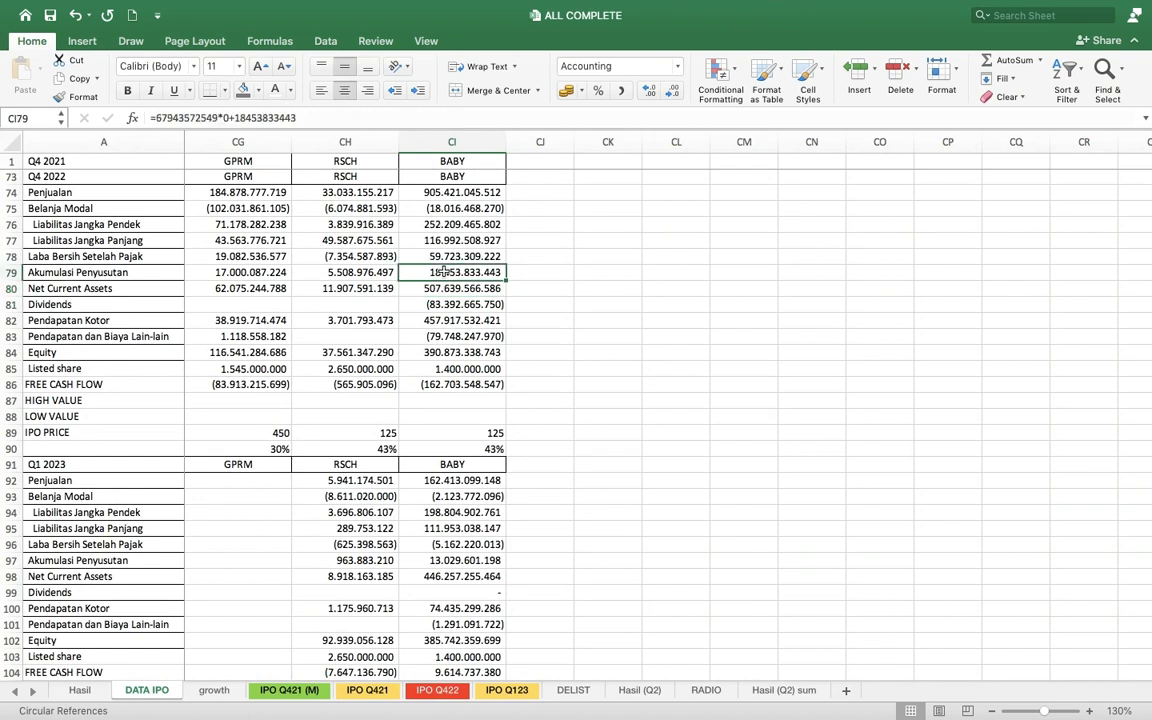
left_click(226, 118)
key("BackSpace")
type("1")
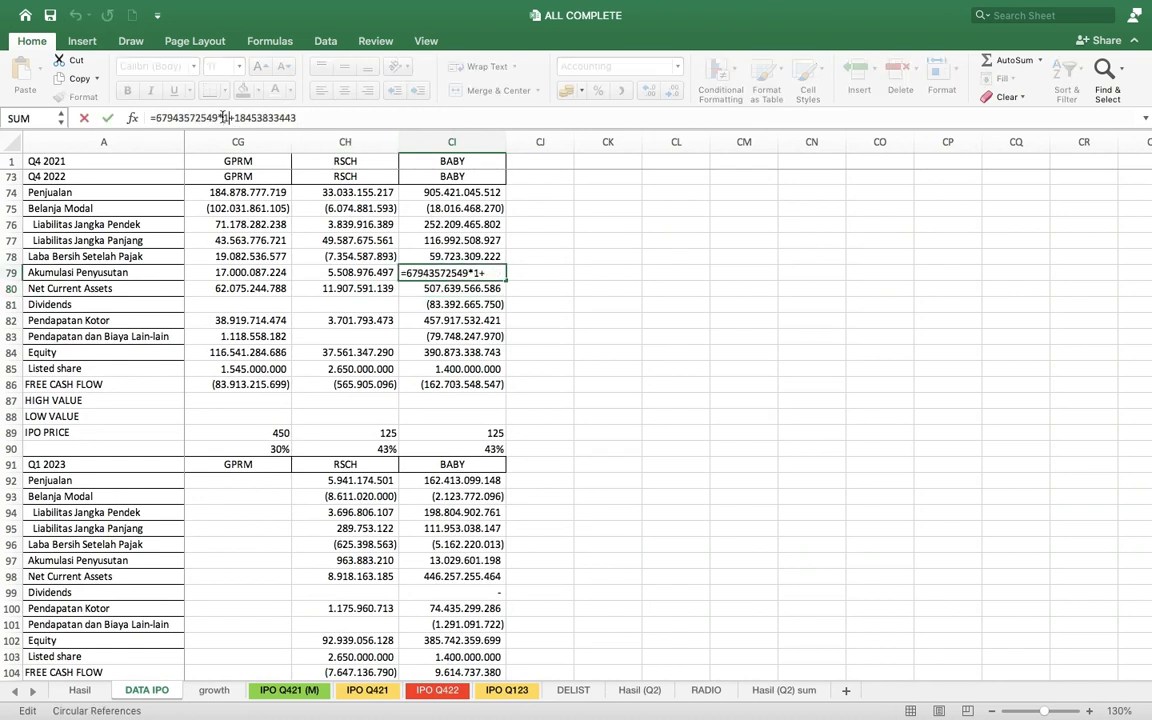
key("Return")
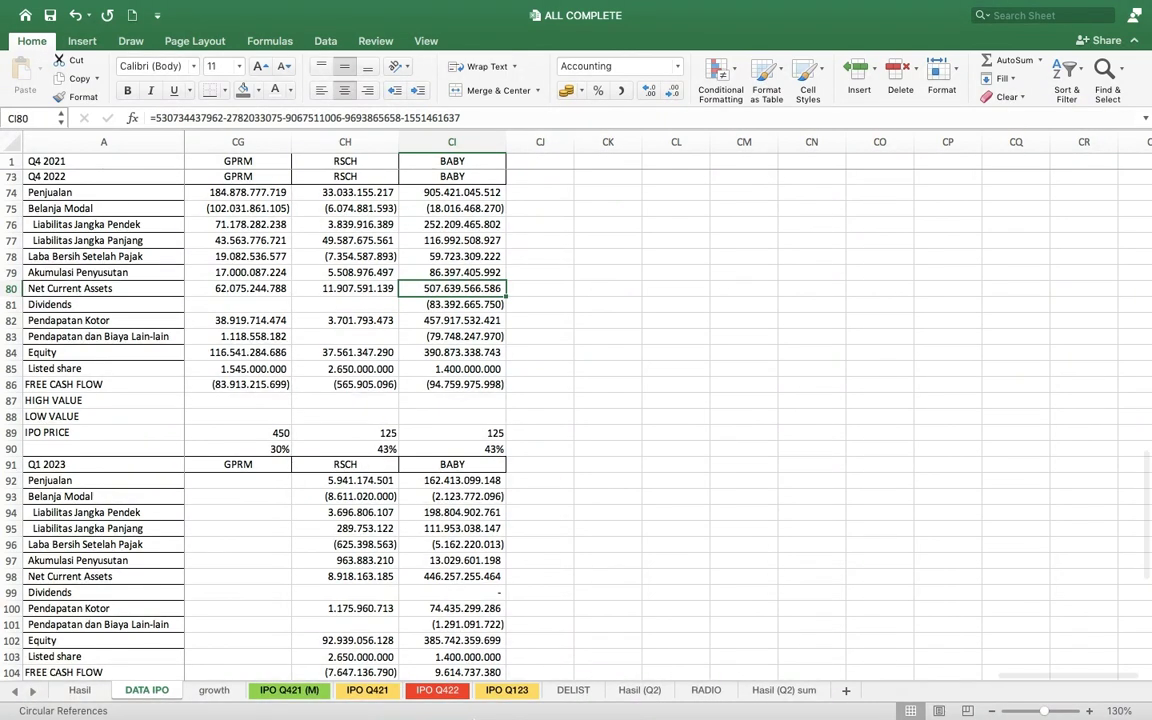
- Review BABY's e-IPO page in Chrome and note 30 of the prospectus in Adobe Acrobat, and return to the e-IPO page in Chrome
mouse_move(481, 693)
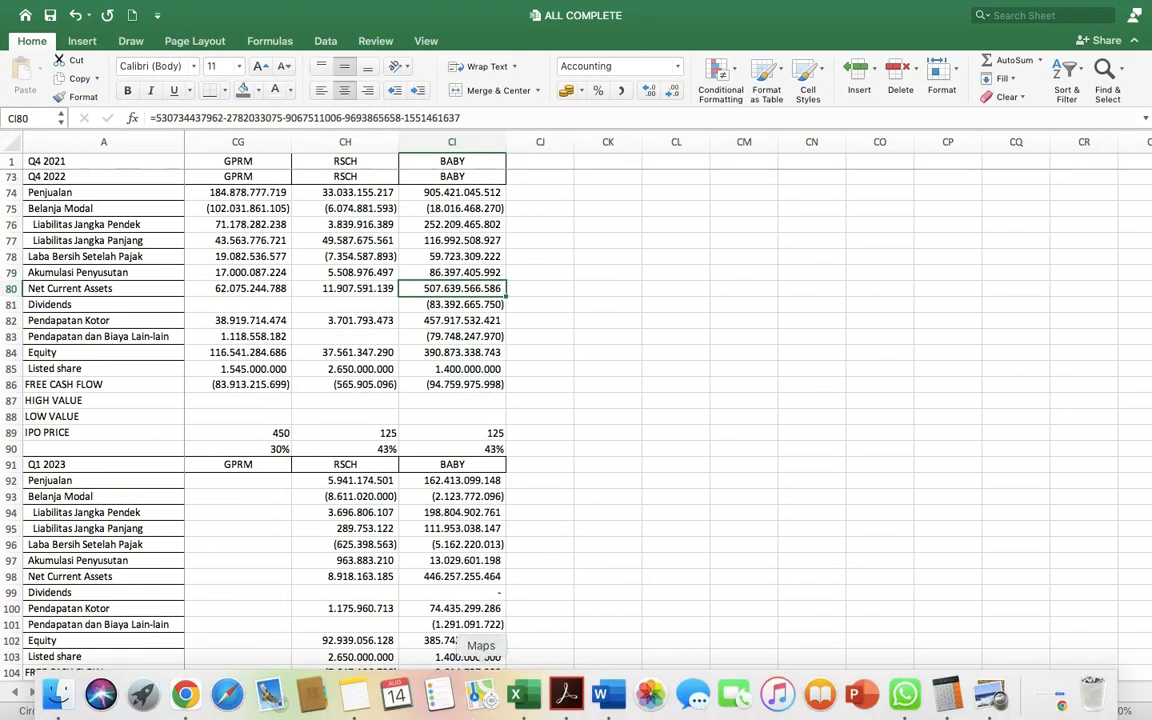
left_click(186, 692)
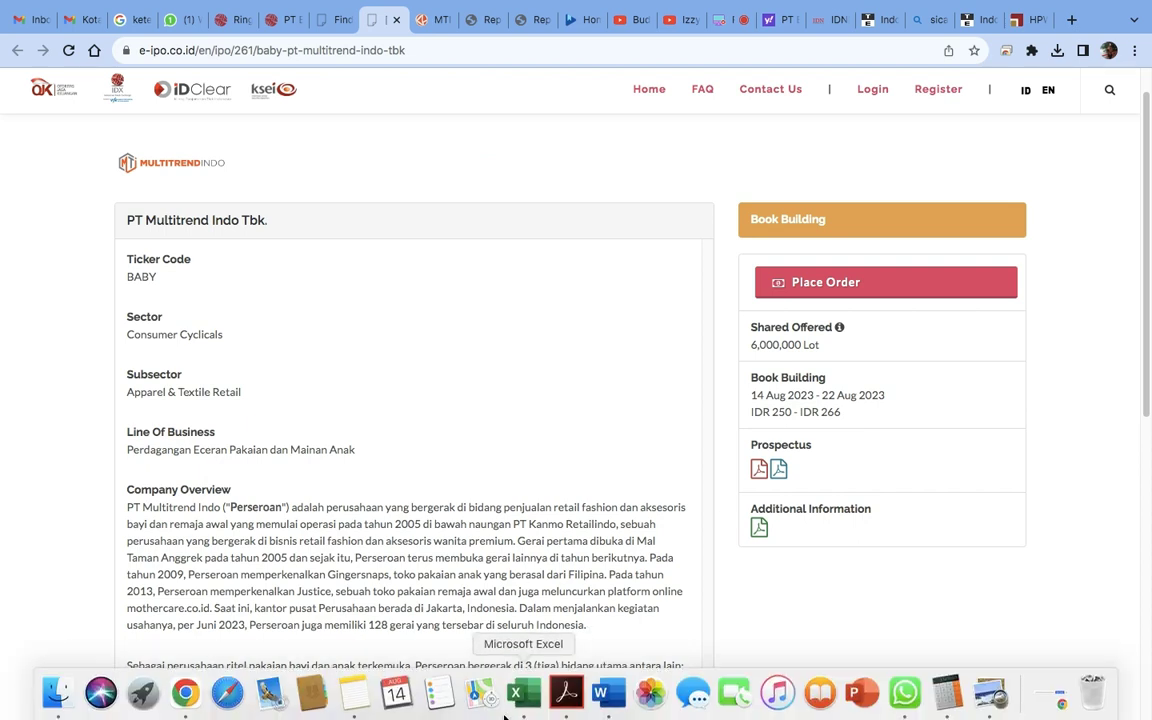
left_click(590, 690)
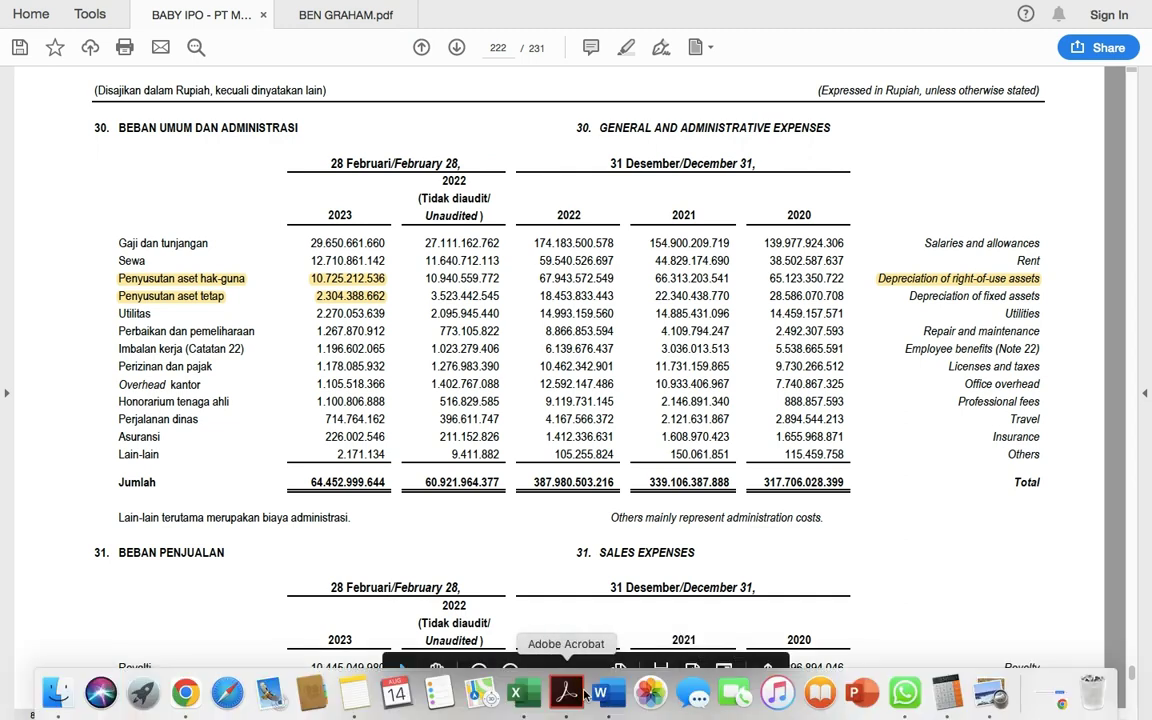
left_click(185, 692)
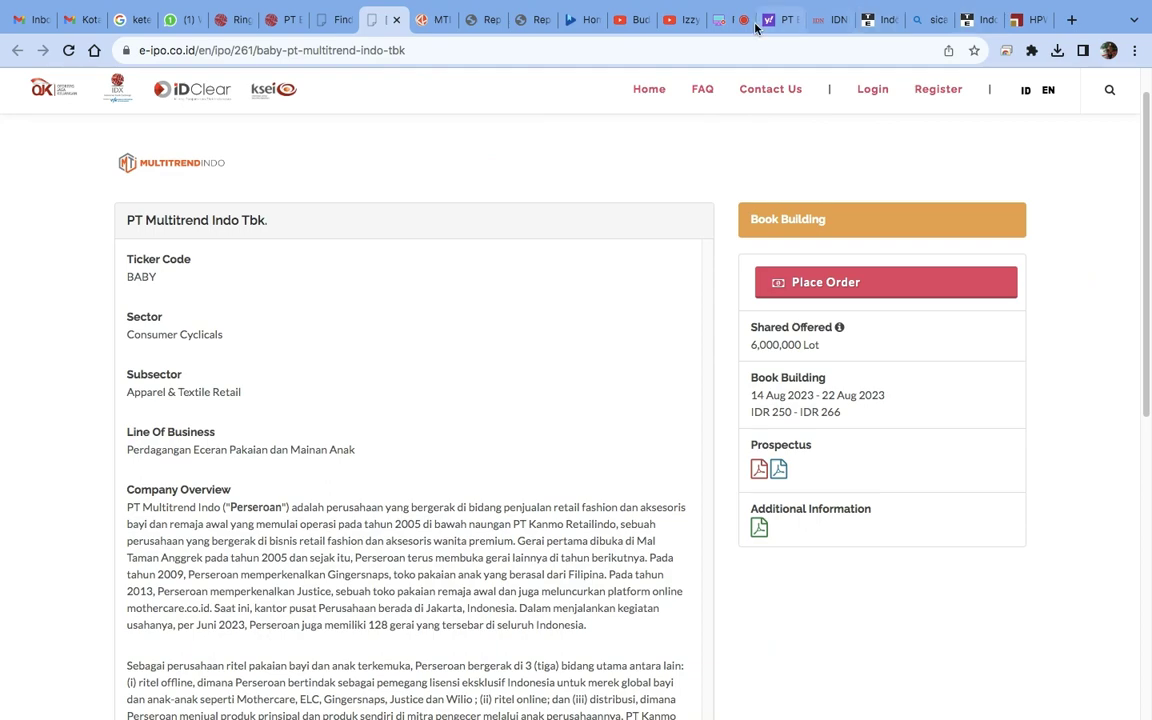